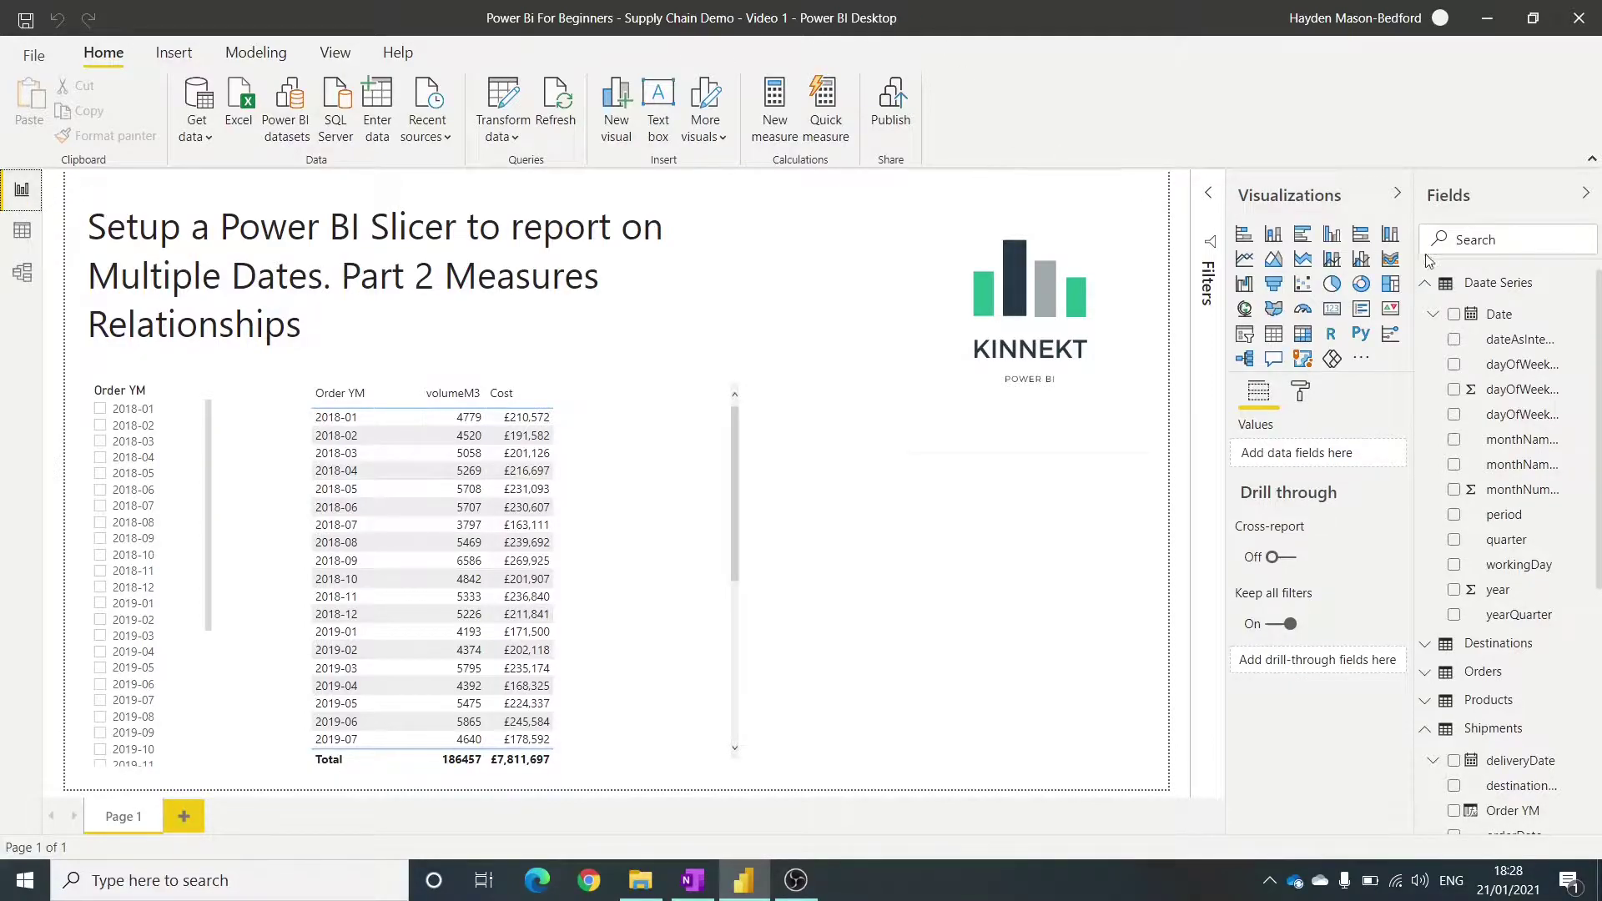
- Correct the date table's name from 'Daate Series' to 'Date Series' in Data view, then return to the report
click(1534, 285)
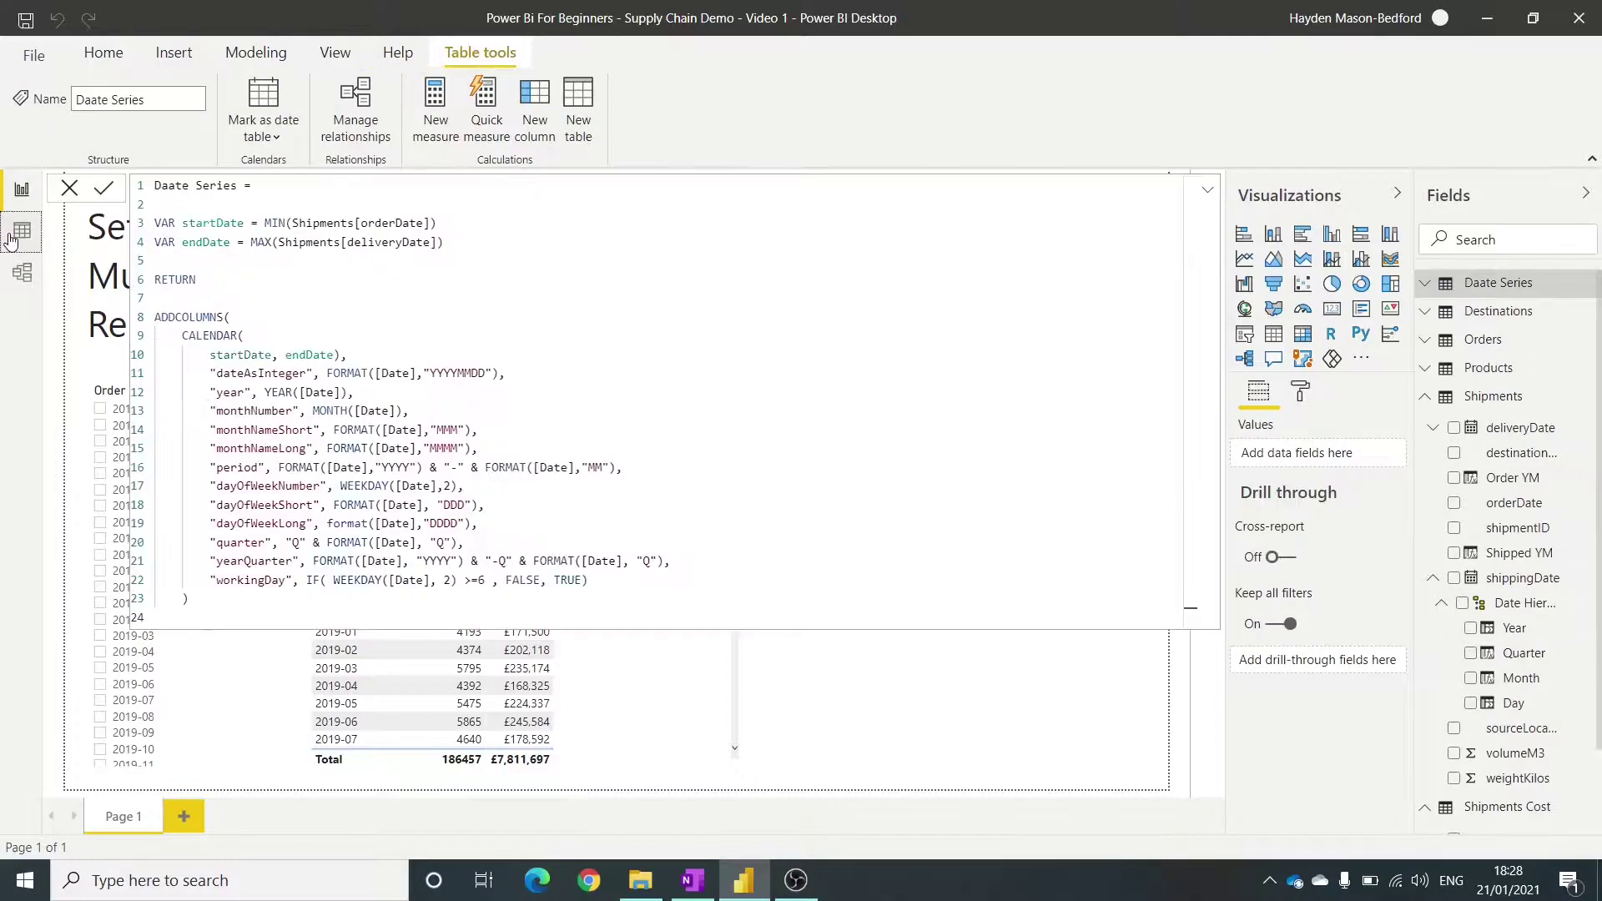
click(12, 239)
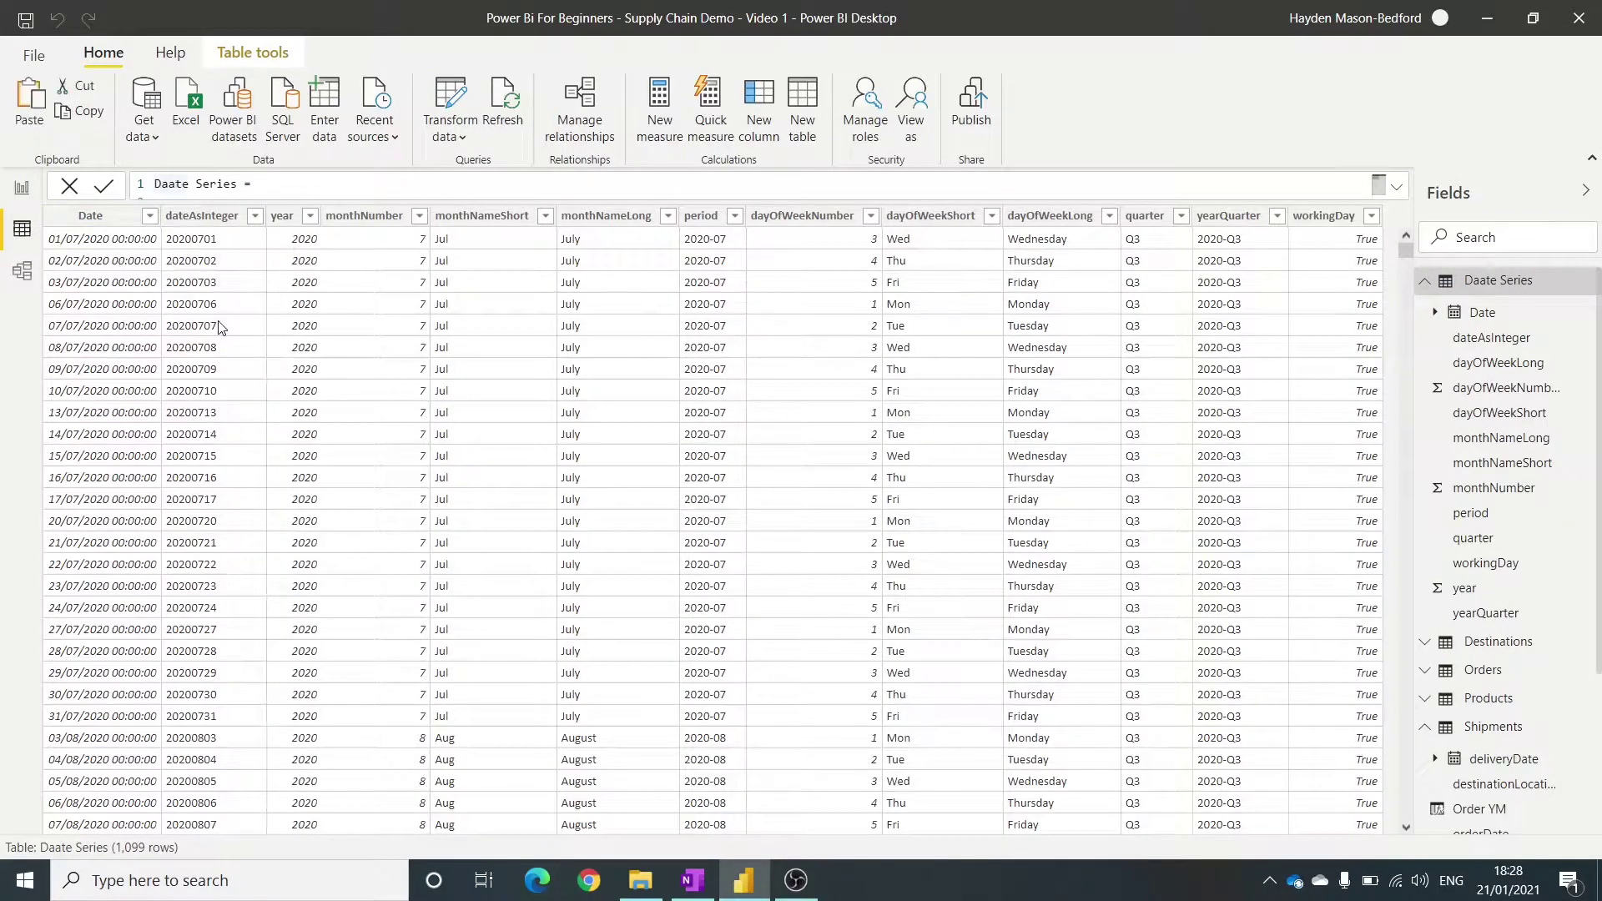
key(BackSpace)
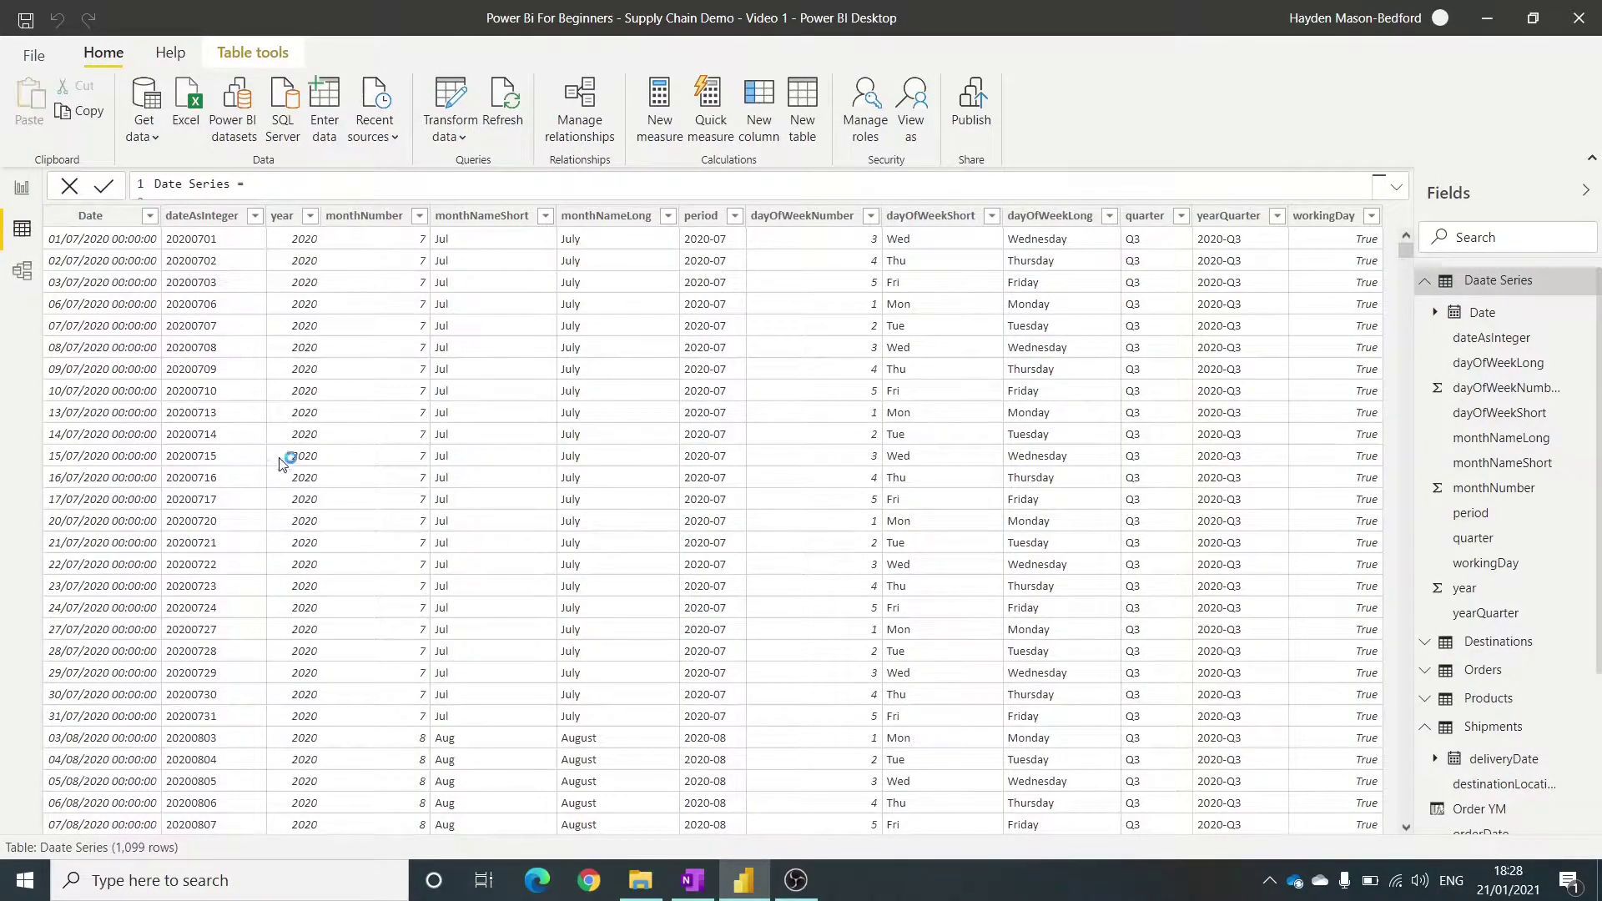
key(Return)
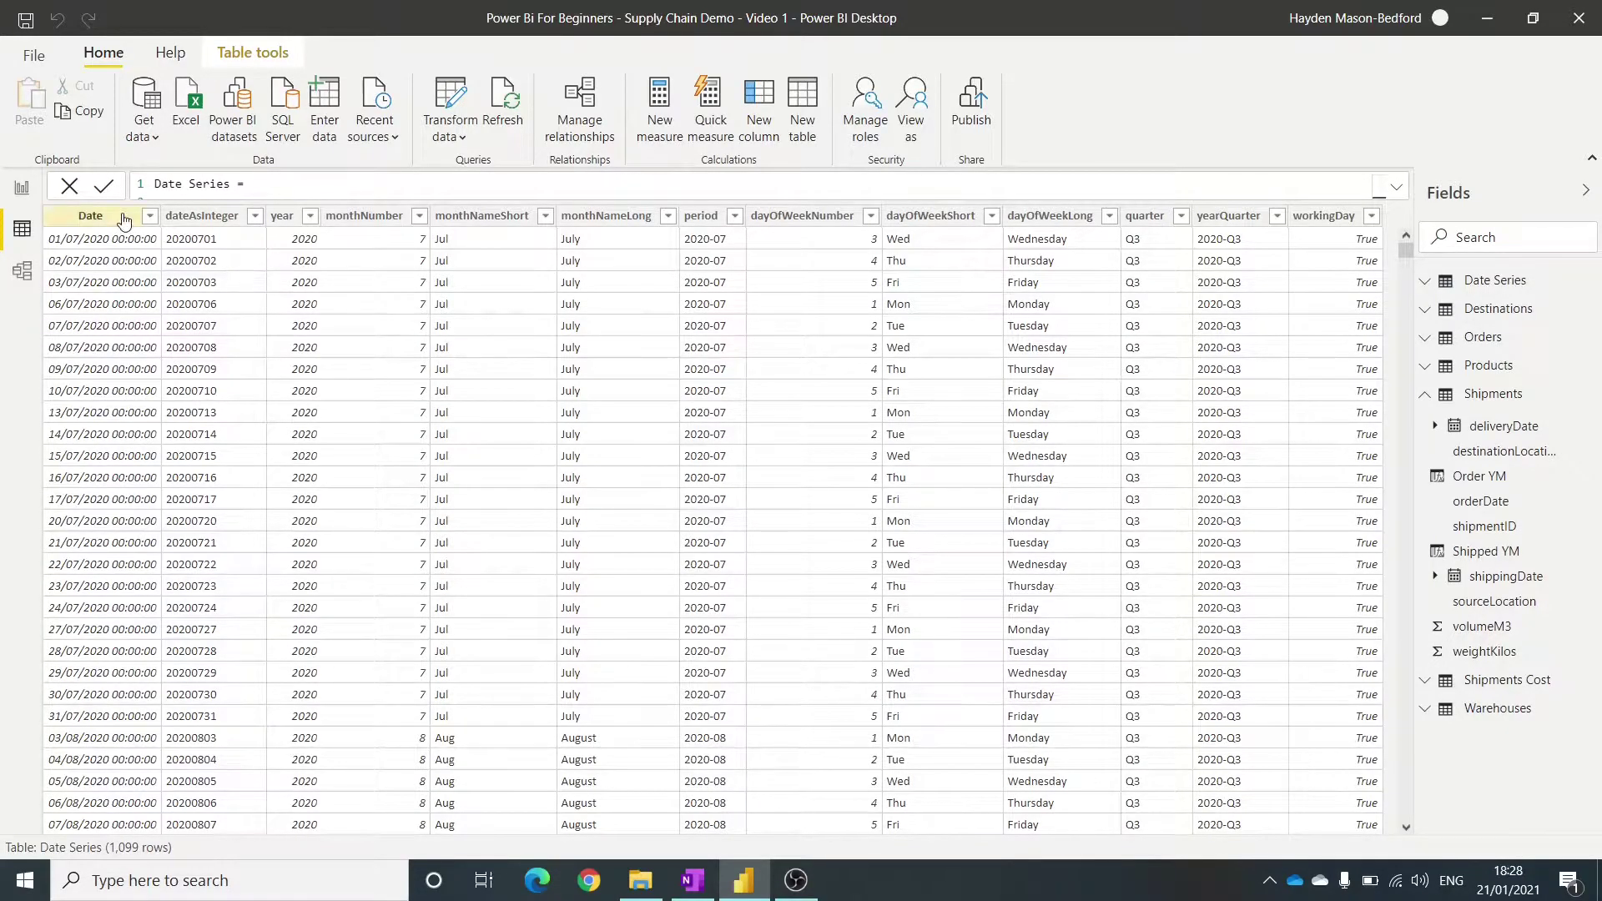
click(22, 188)
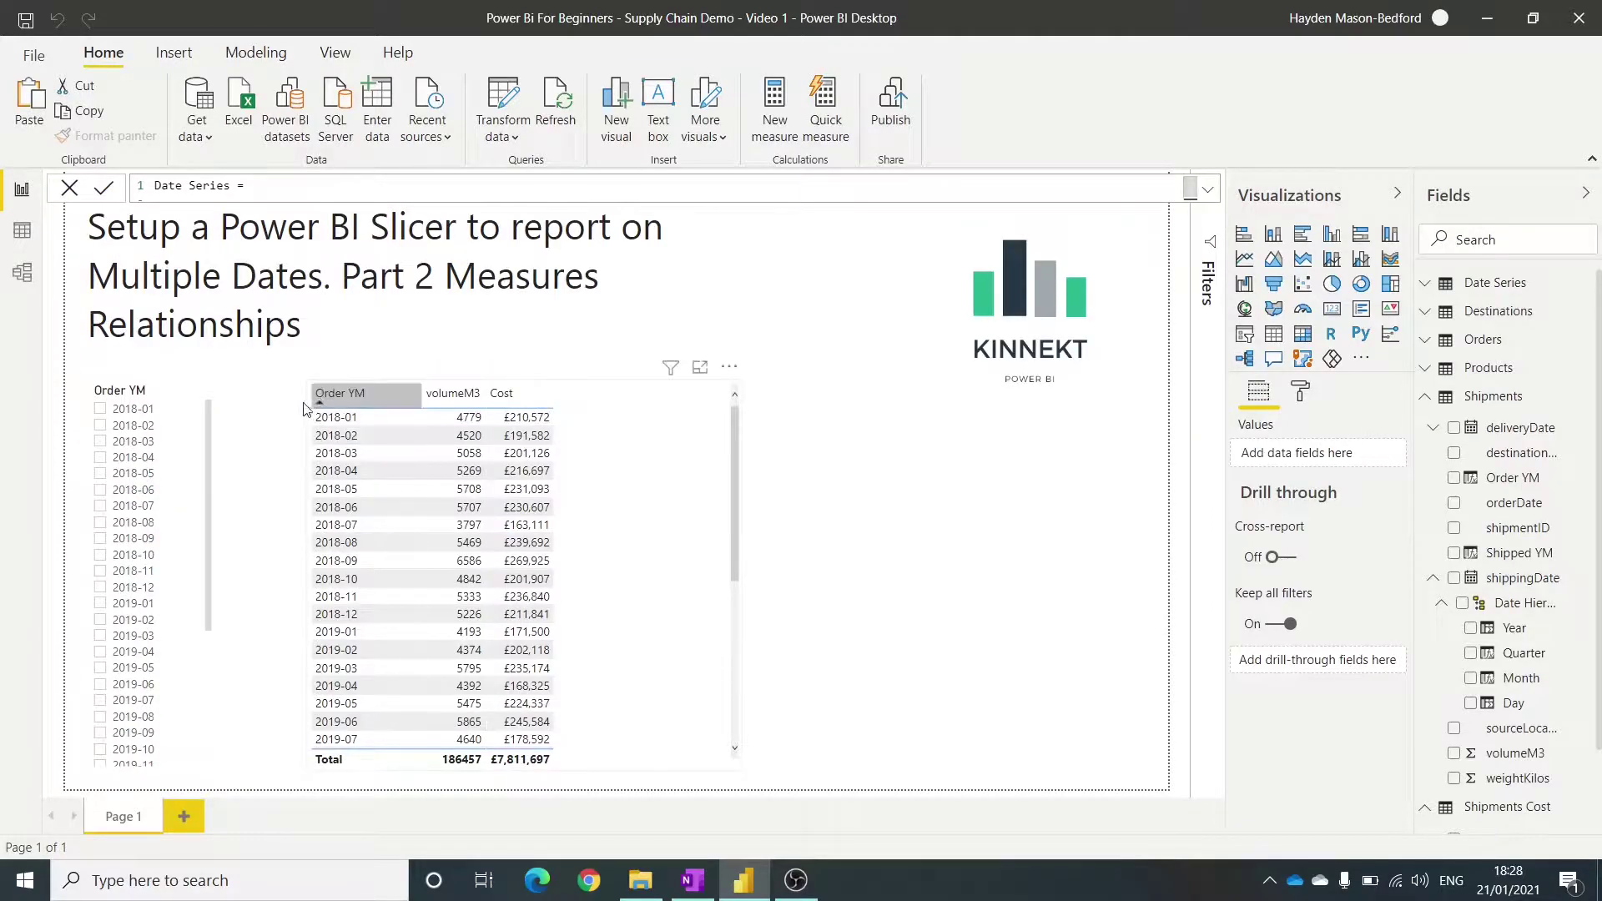
- Filter the report to 2018-03 and add Shipped YM as a column in the cost table
click(138, 443)
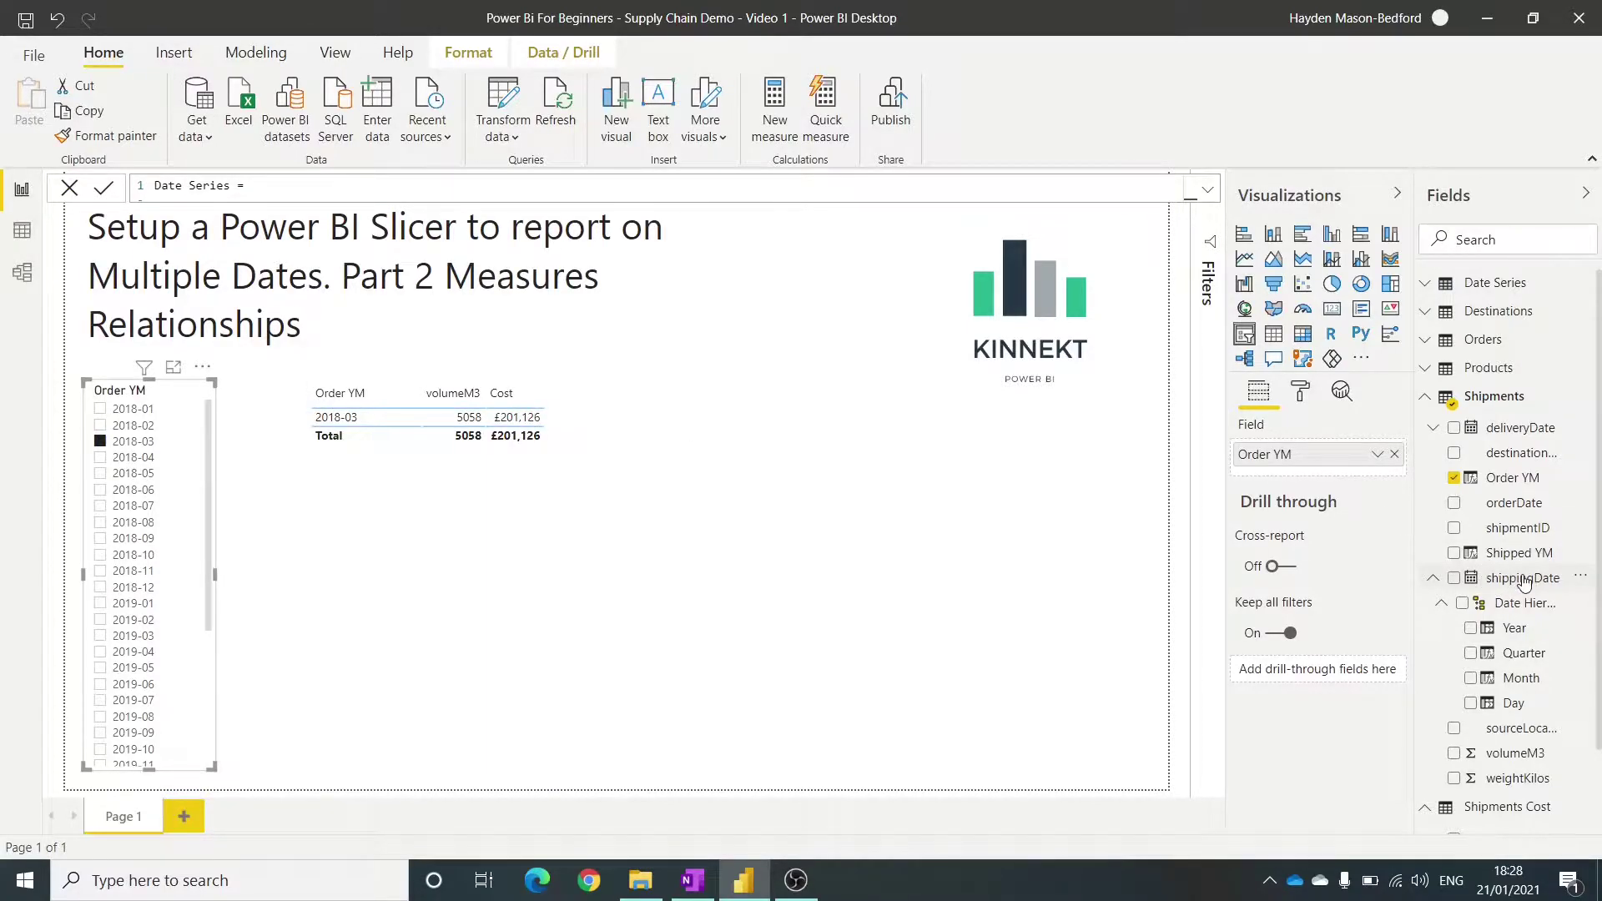
click(1453, 553)
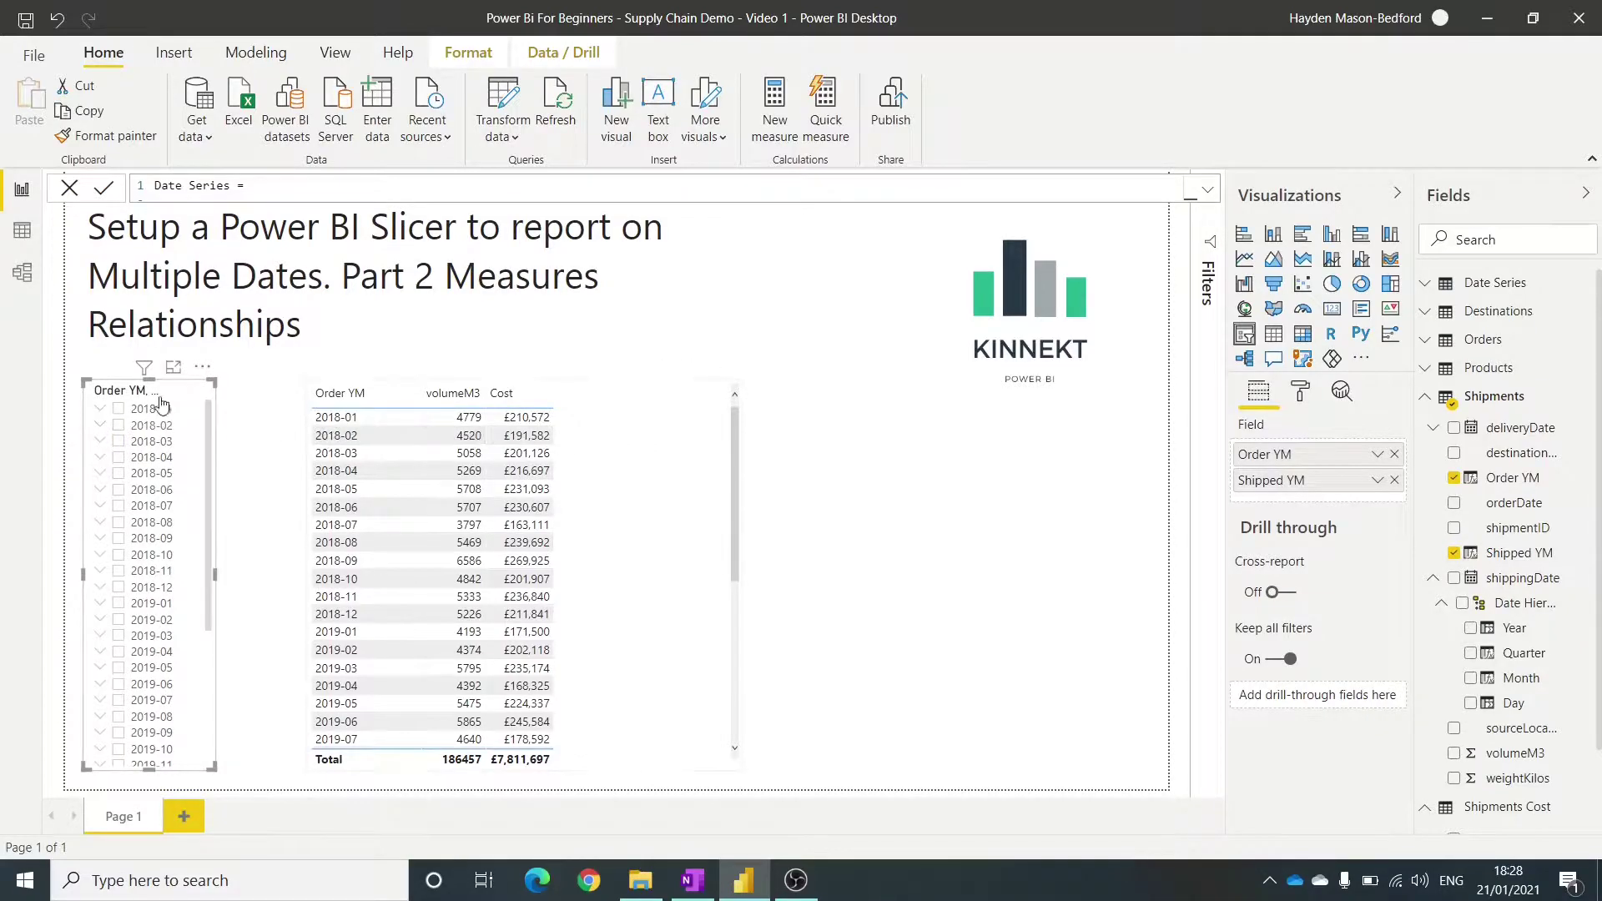
click(1394, 480)
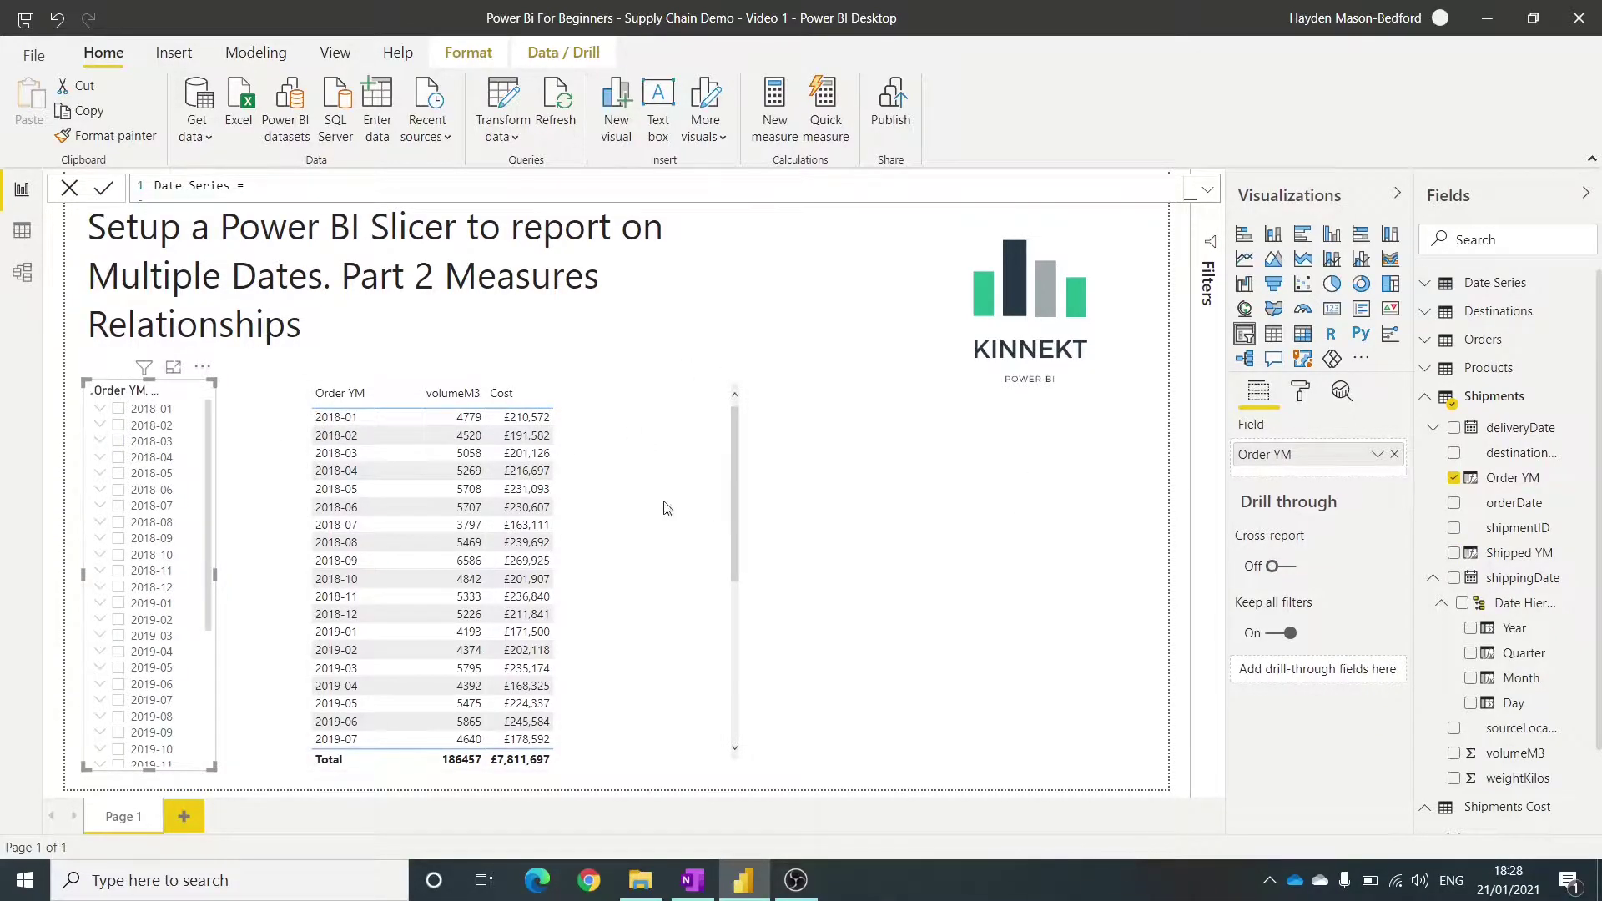
click(658, 507)
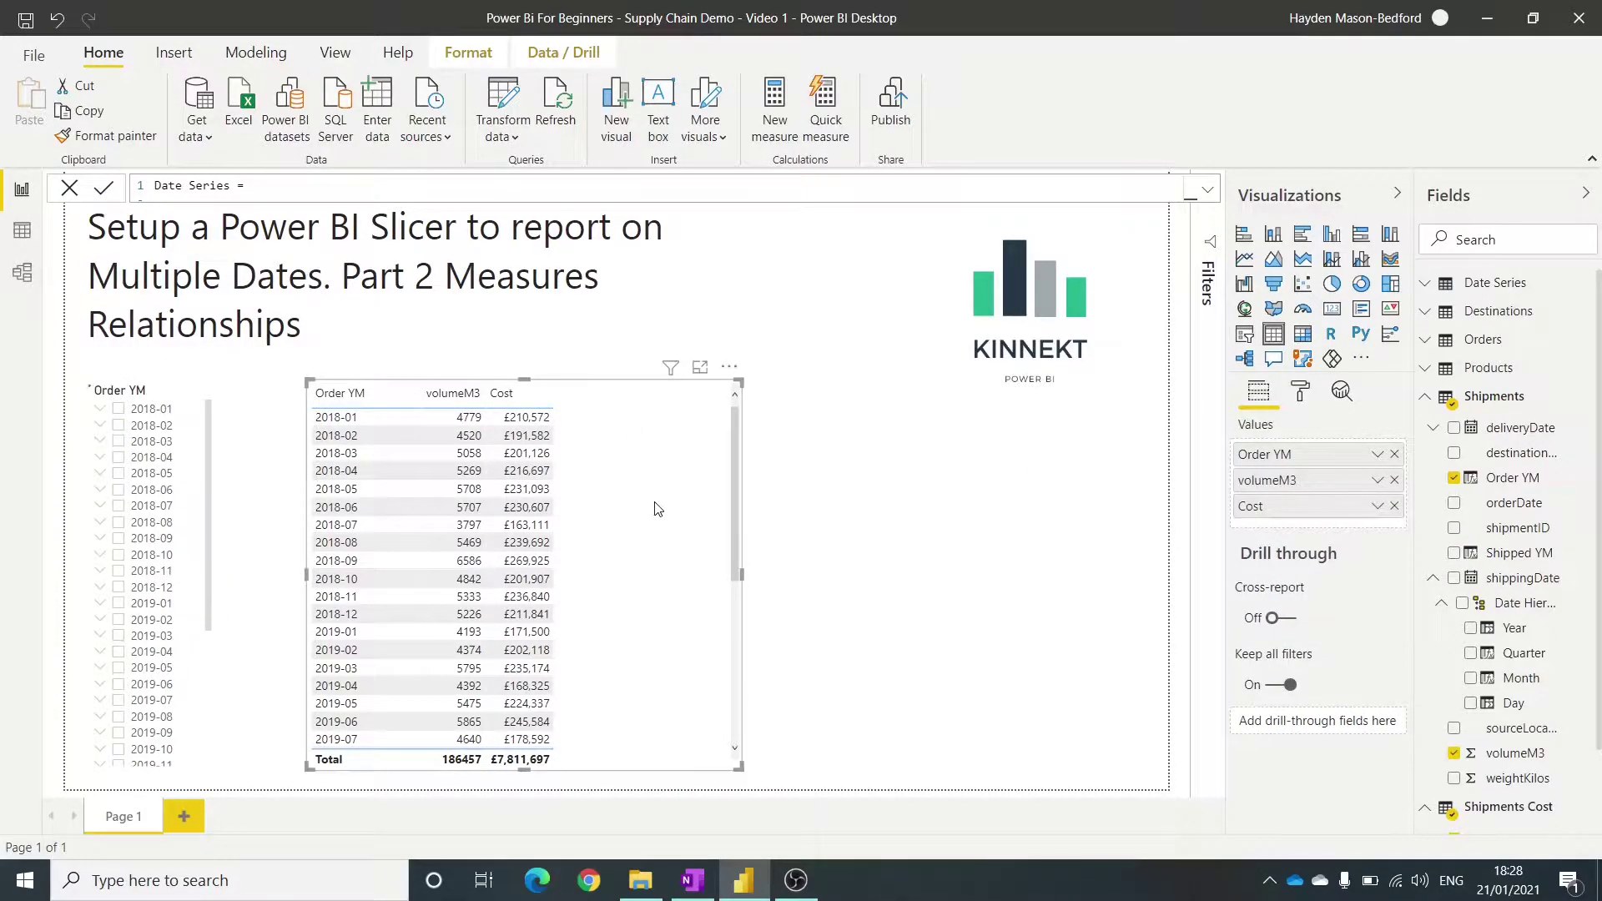
click(1454, 554)
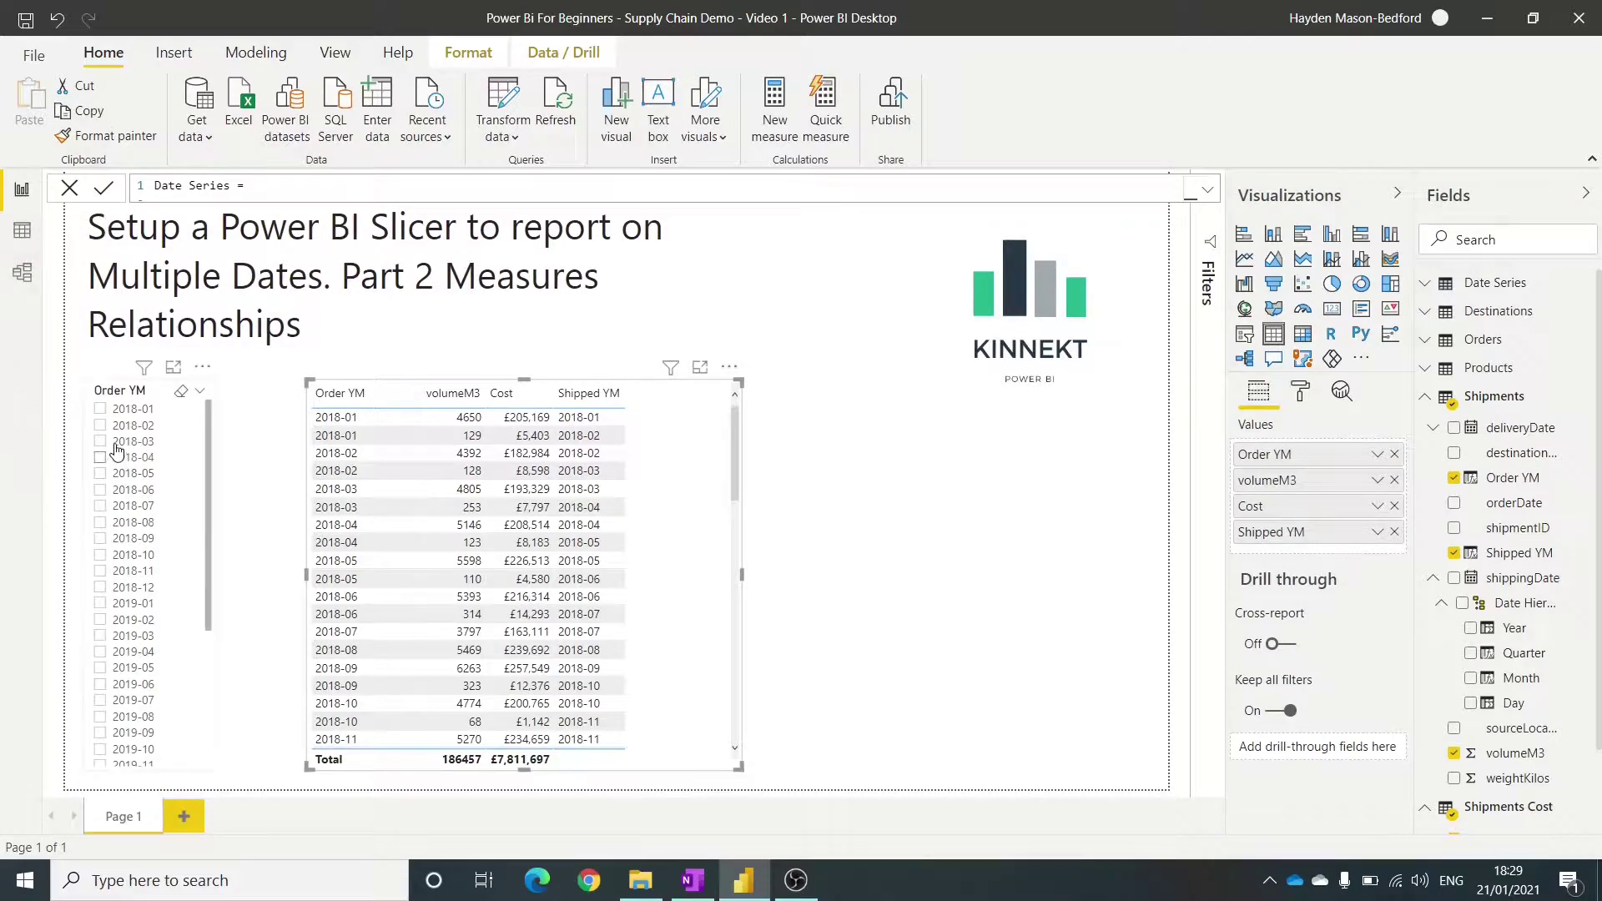
- Set the cross filter direction of the Shipments orderDate–Date Series Date relationship to Both
click(20, 230)
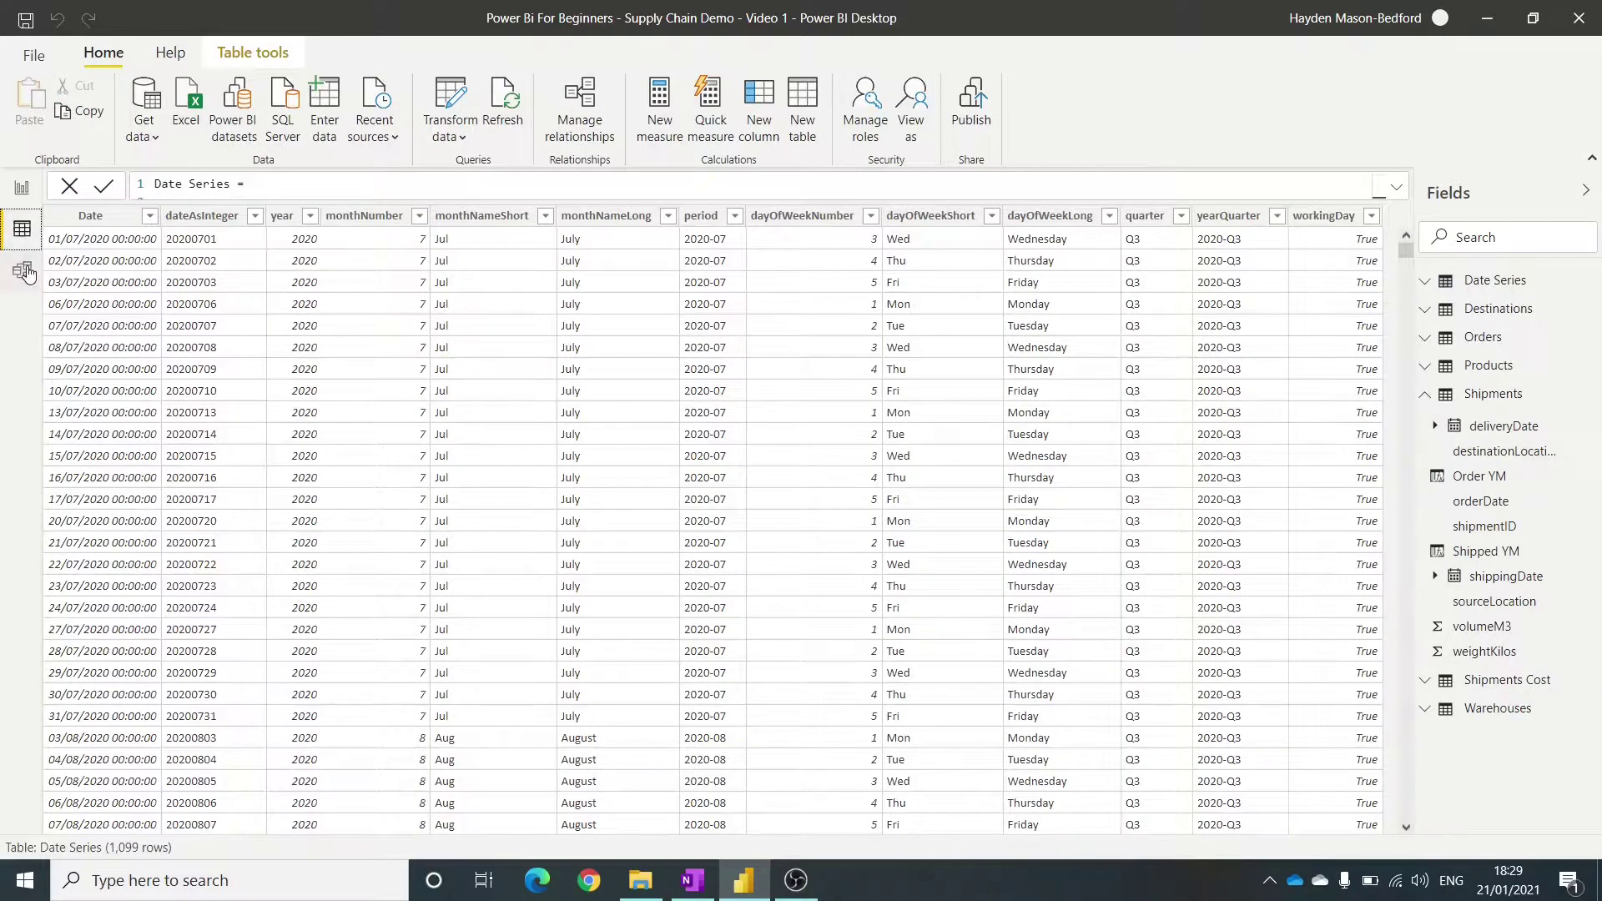
click(22, 270)
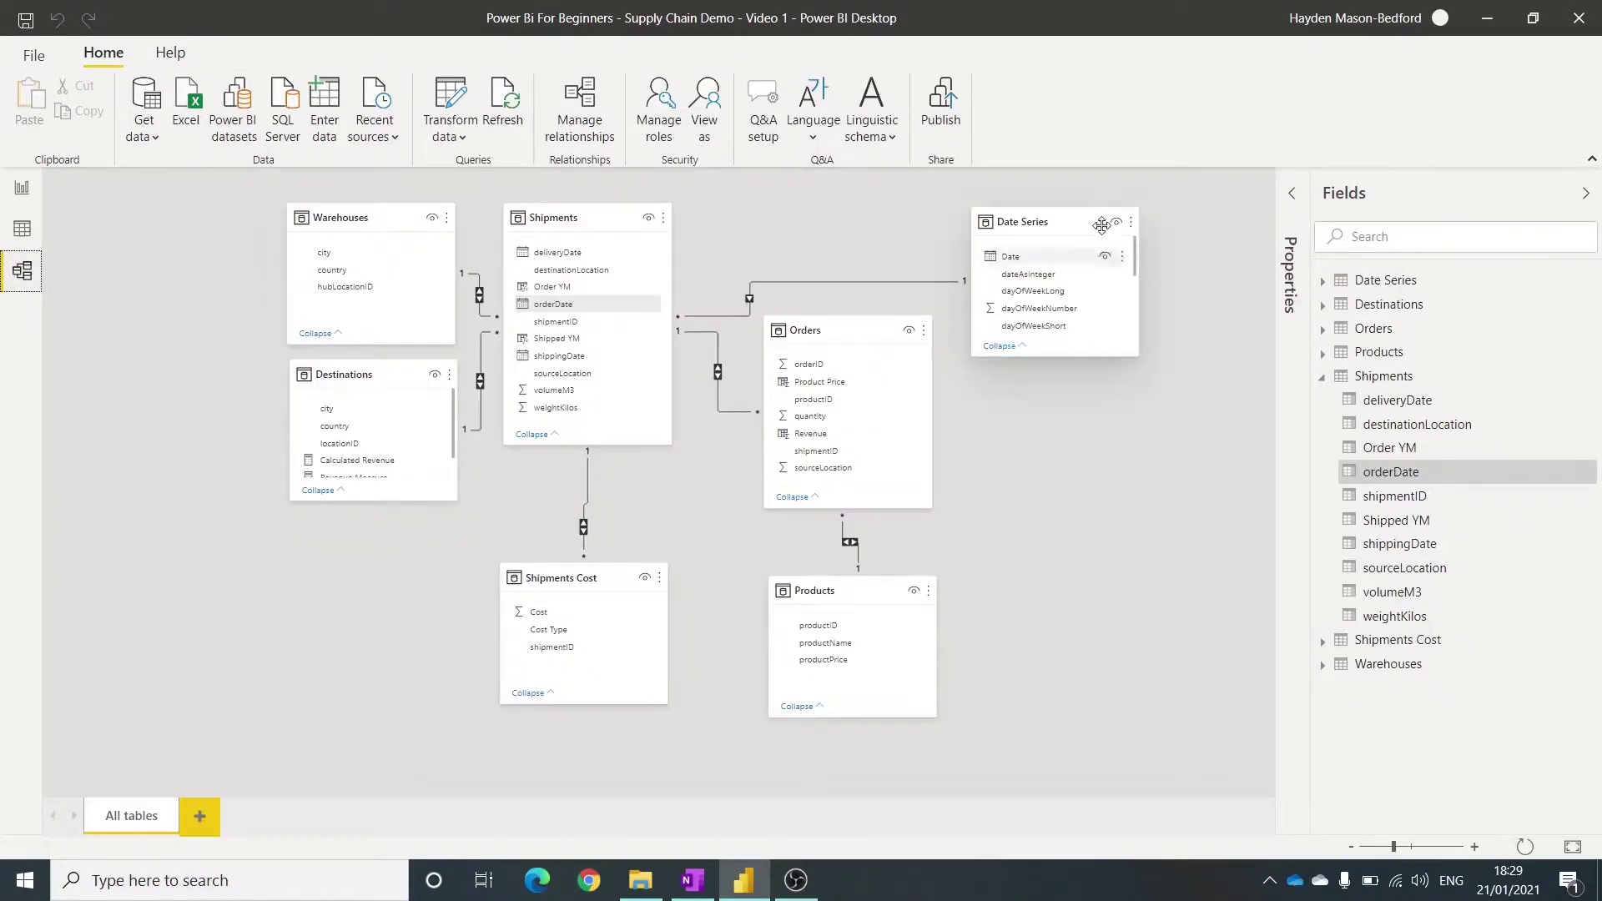
click(1050, 222)
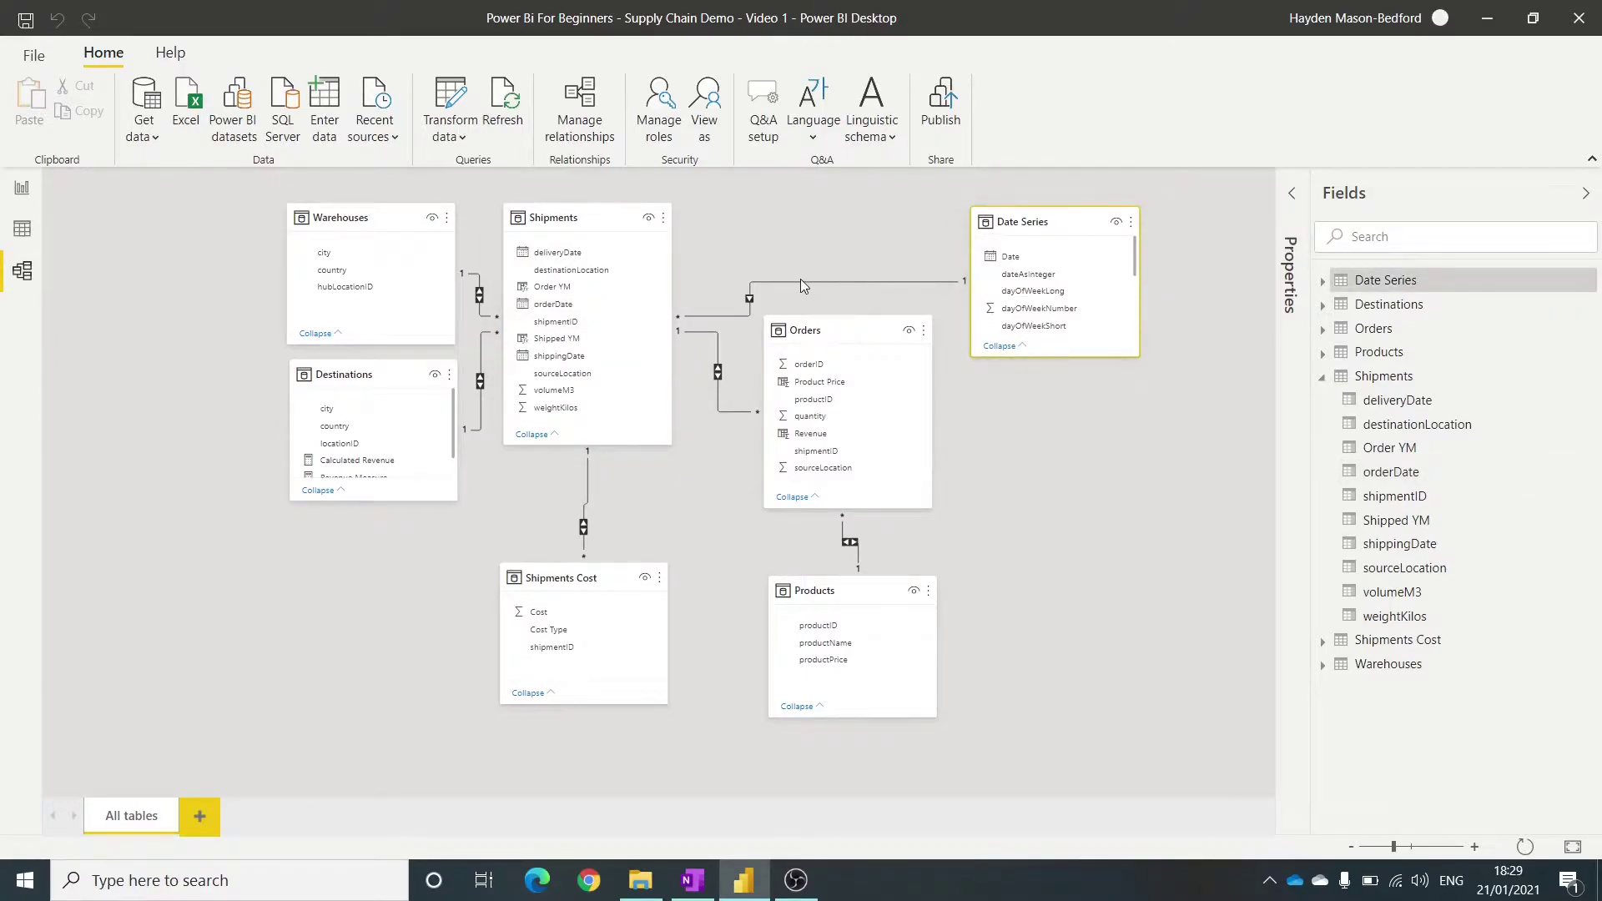
double_click(749, 298)
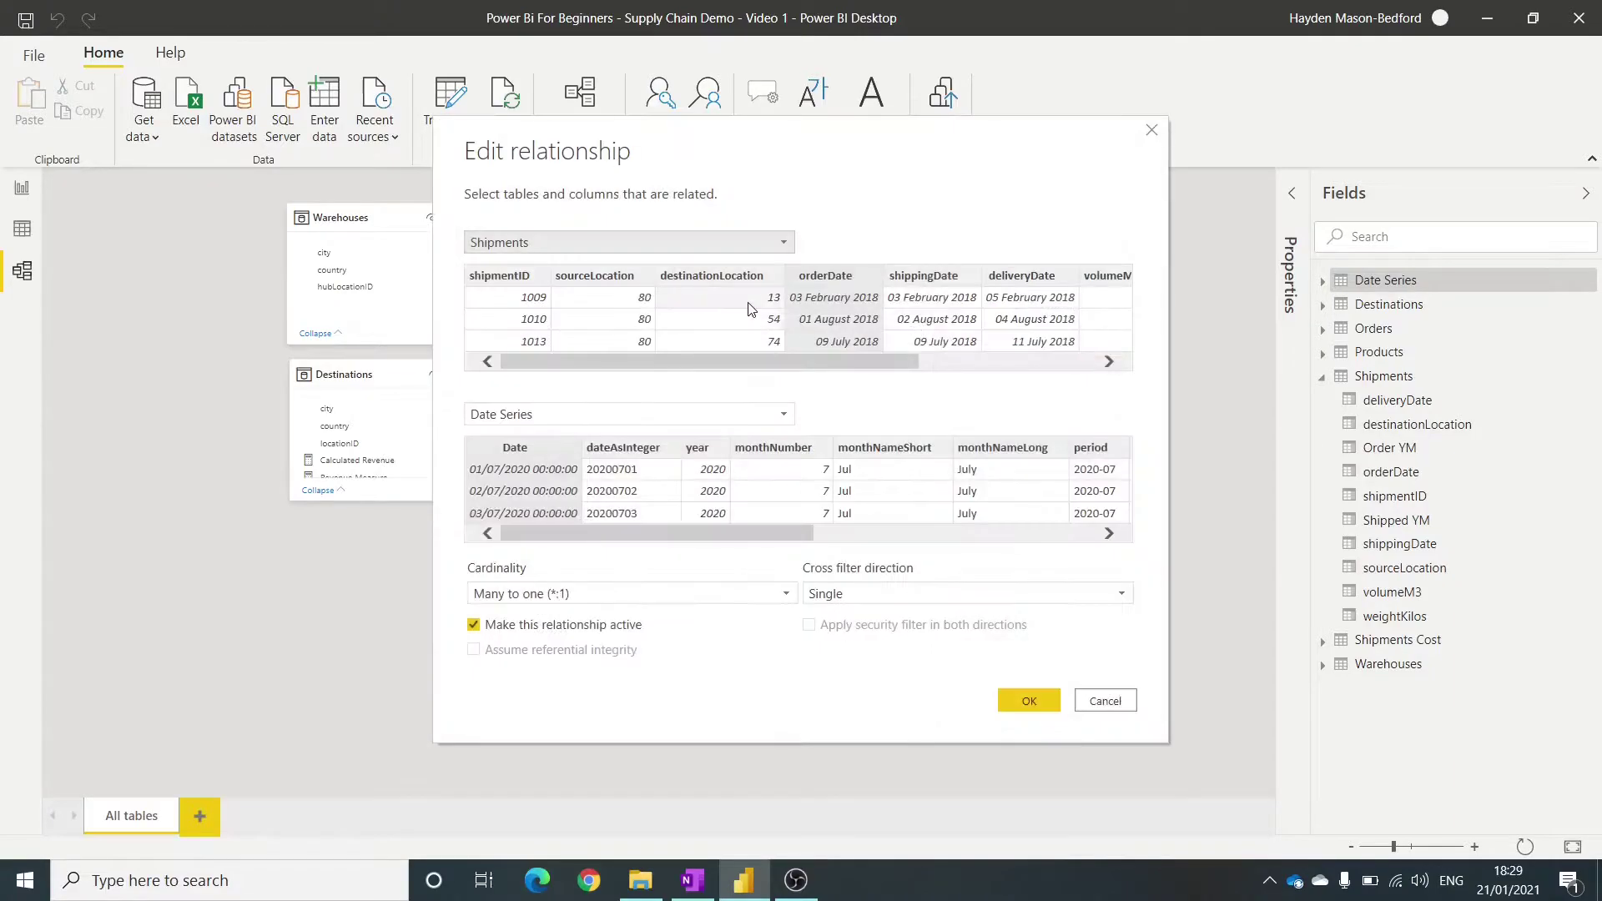
click(999, 599)
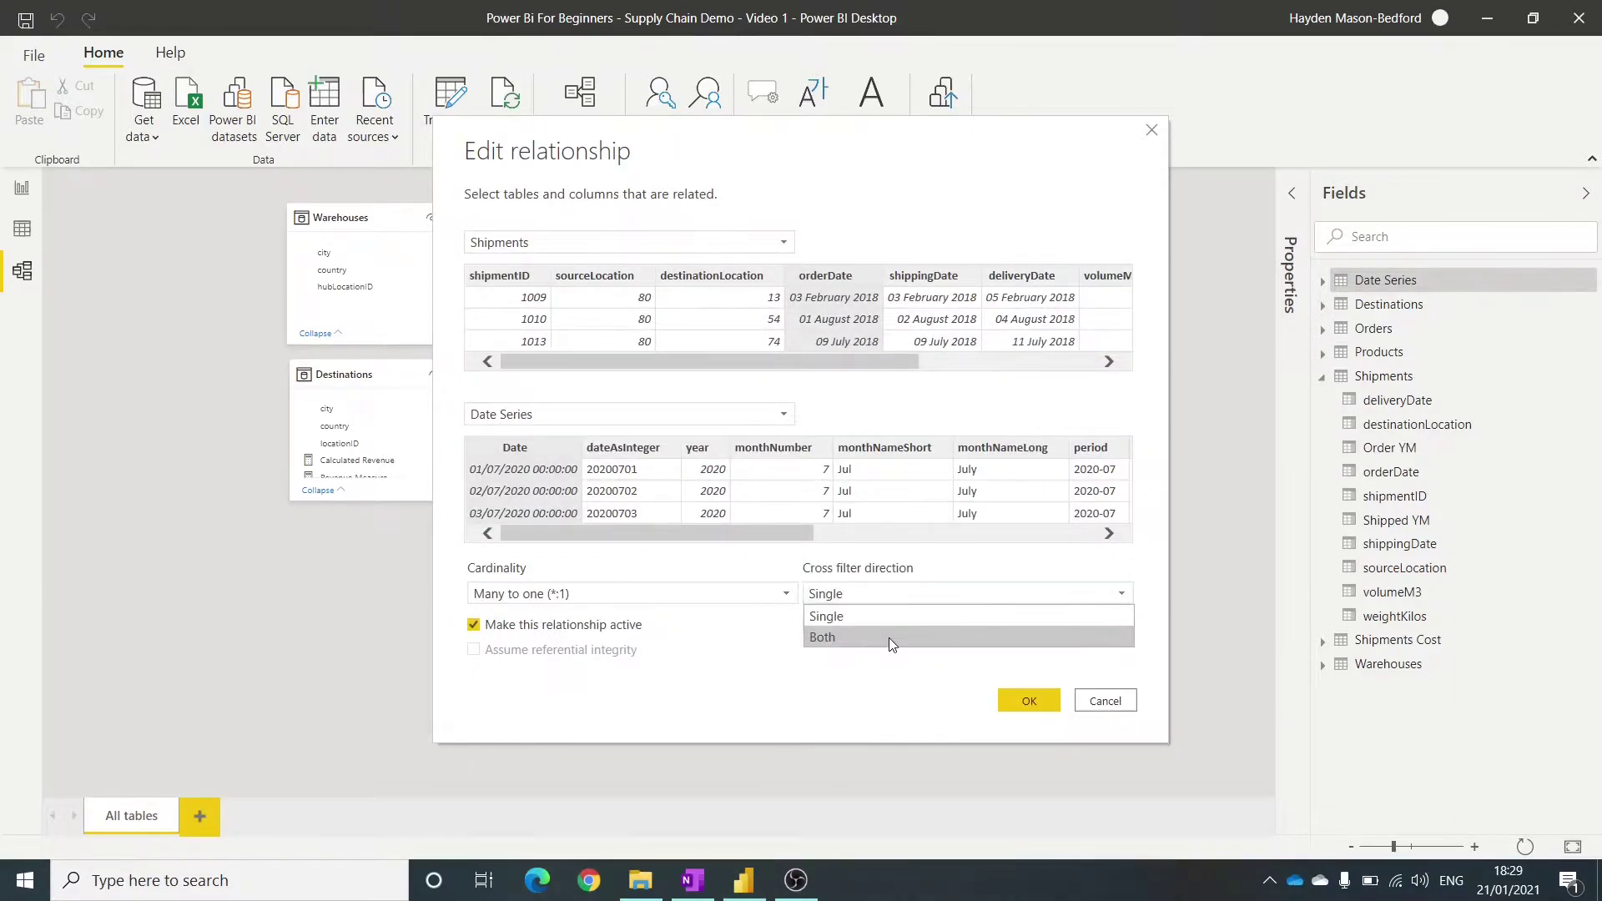
click(889, 637)
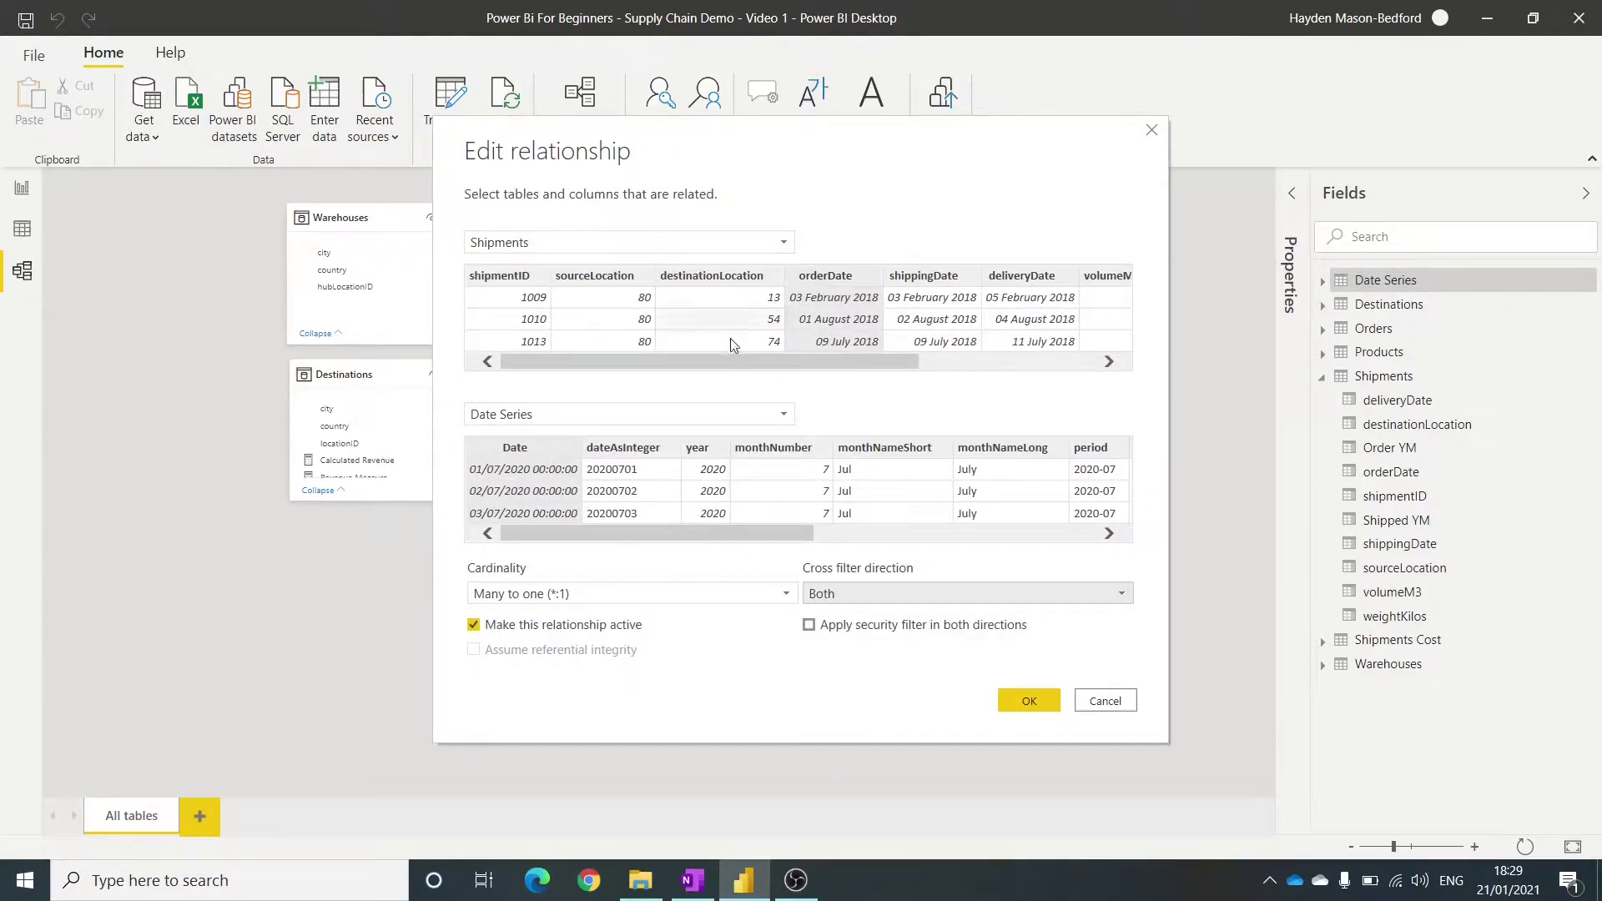
click(1031, 703)
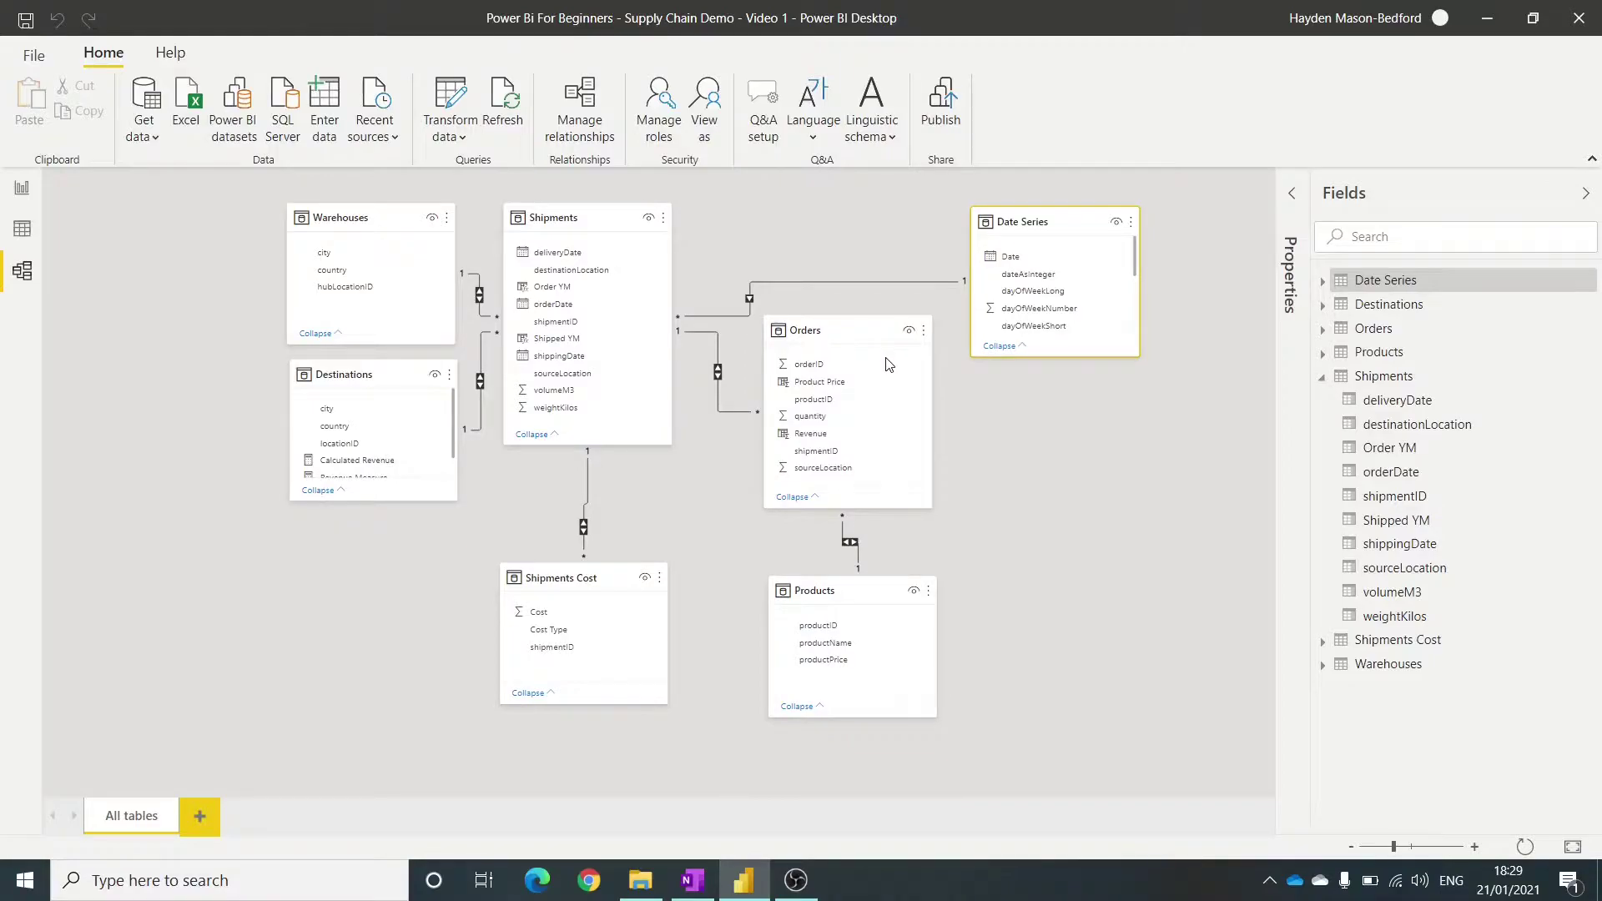
- Link Shipments shippingDate to Date Series Date as an inactive relationship filtering in Both directions
click(601, 358)
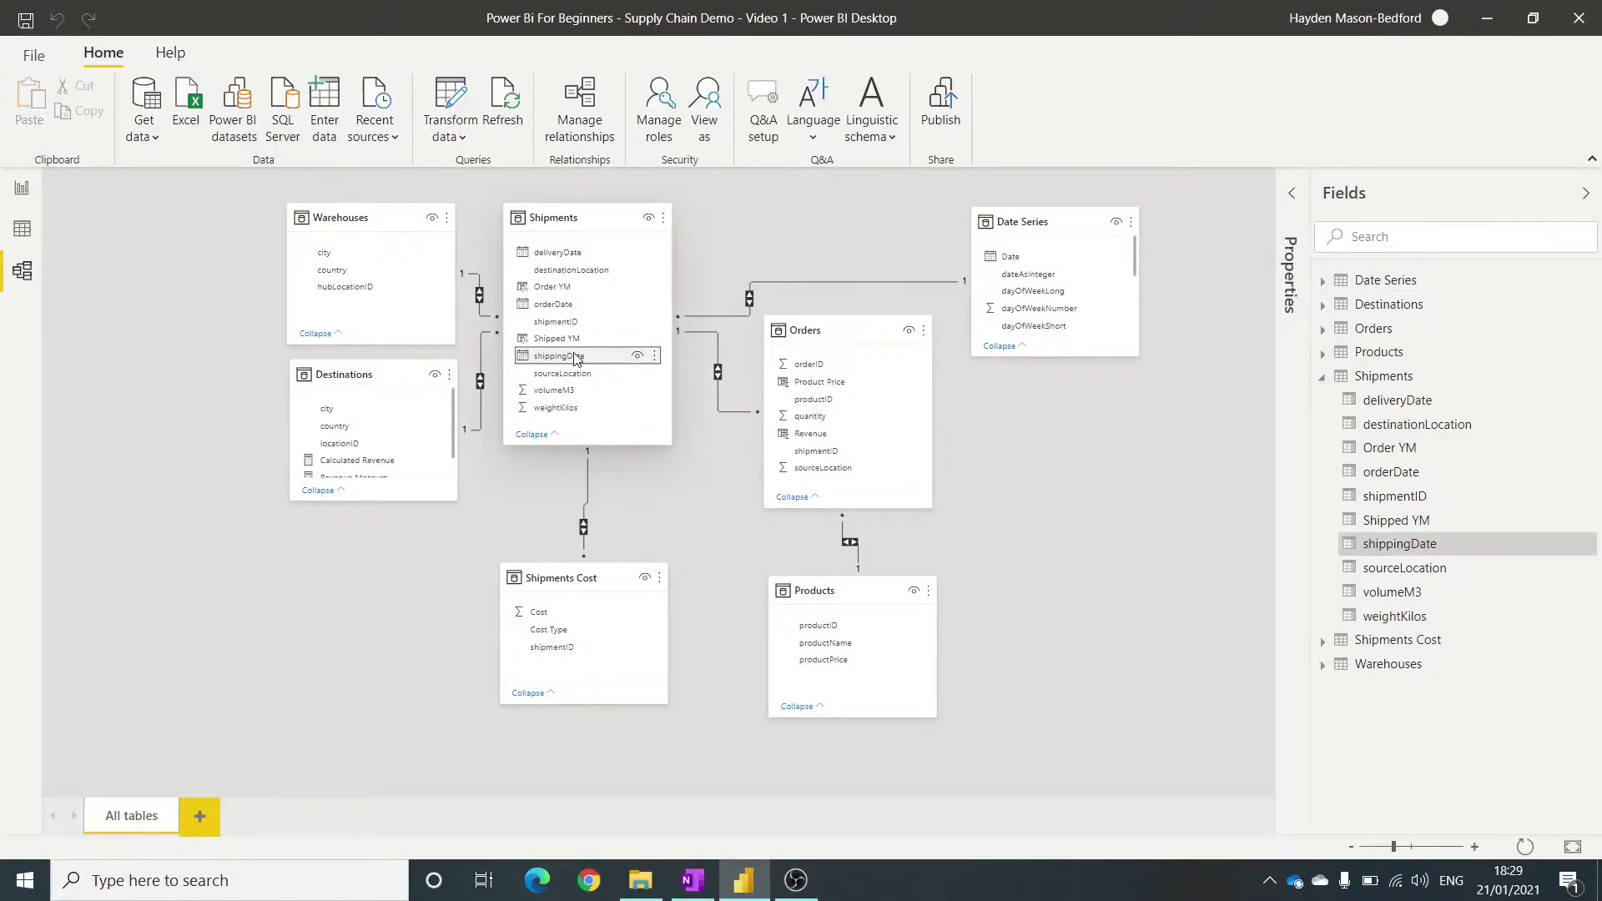
drag(581, 358, 1011, 256)
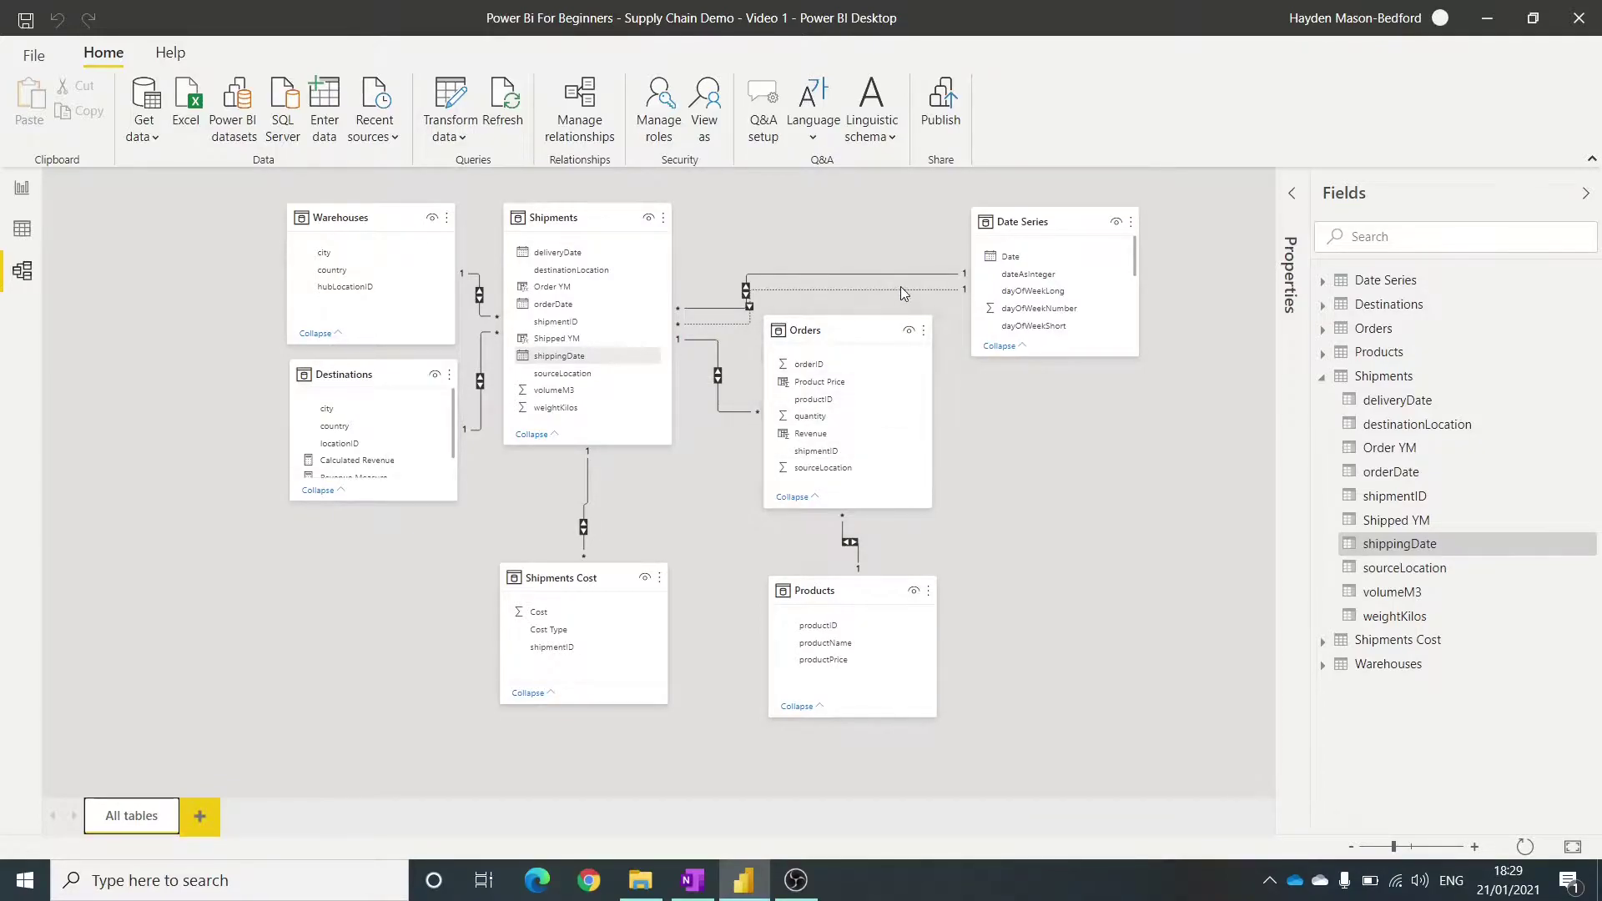
double_click(749, 317)
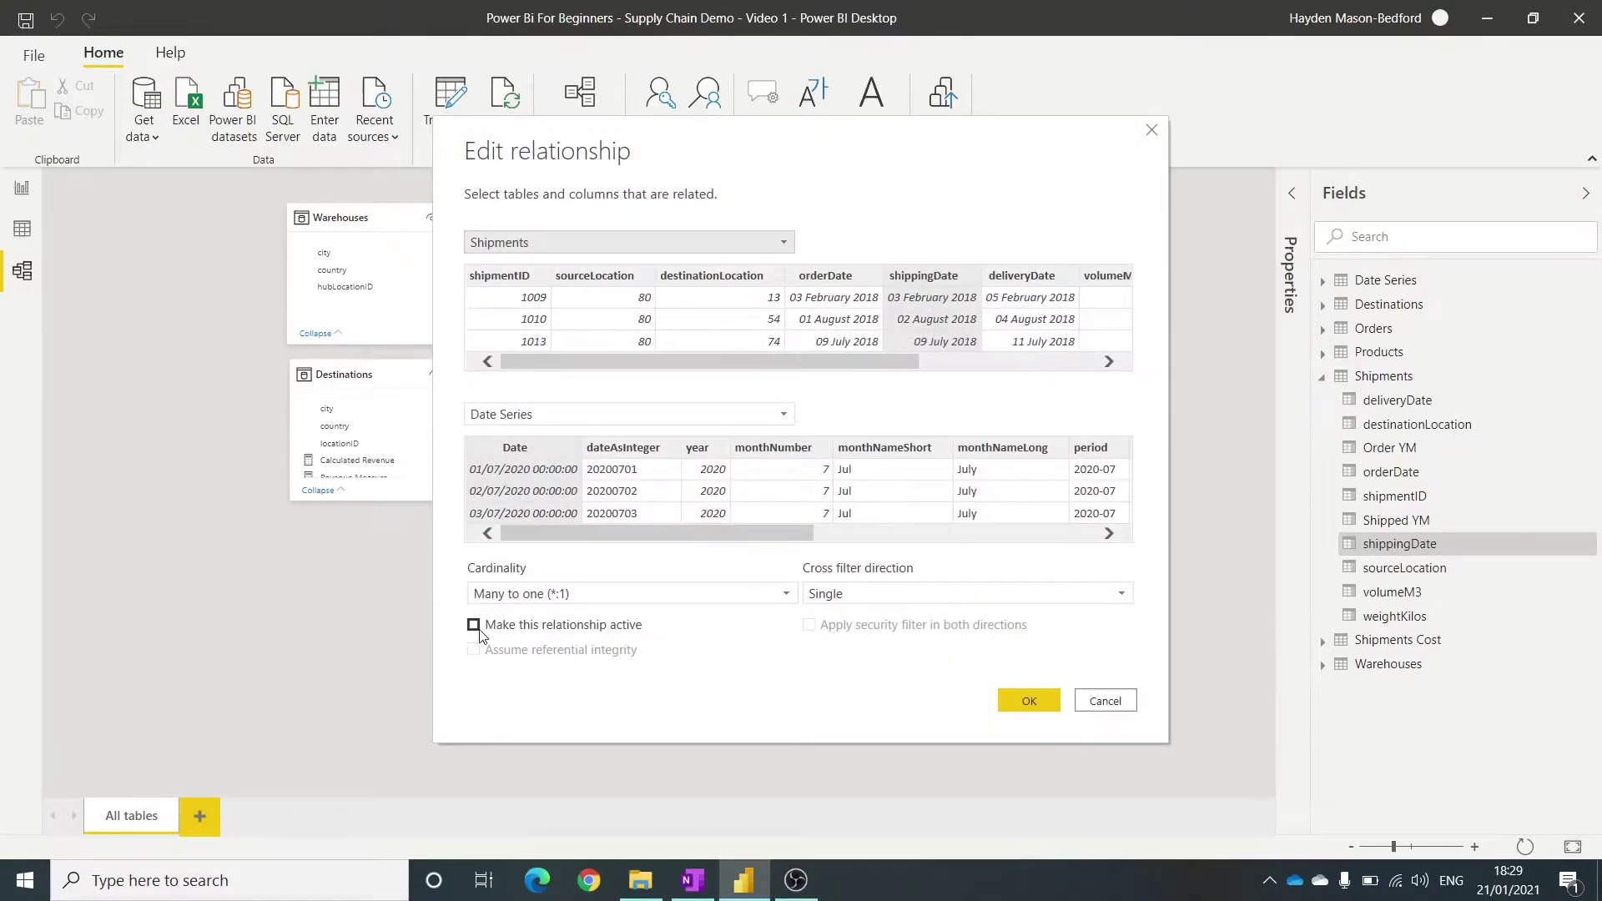
click(853, 596)
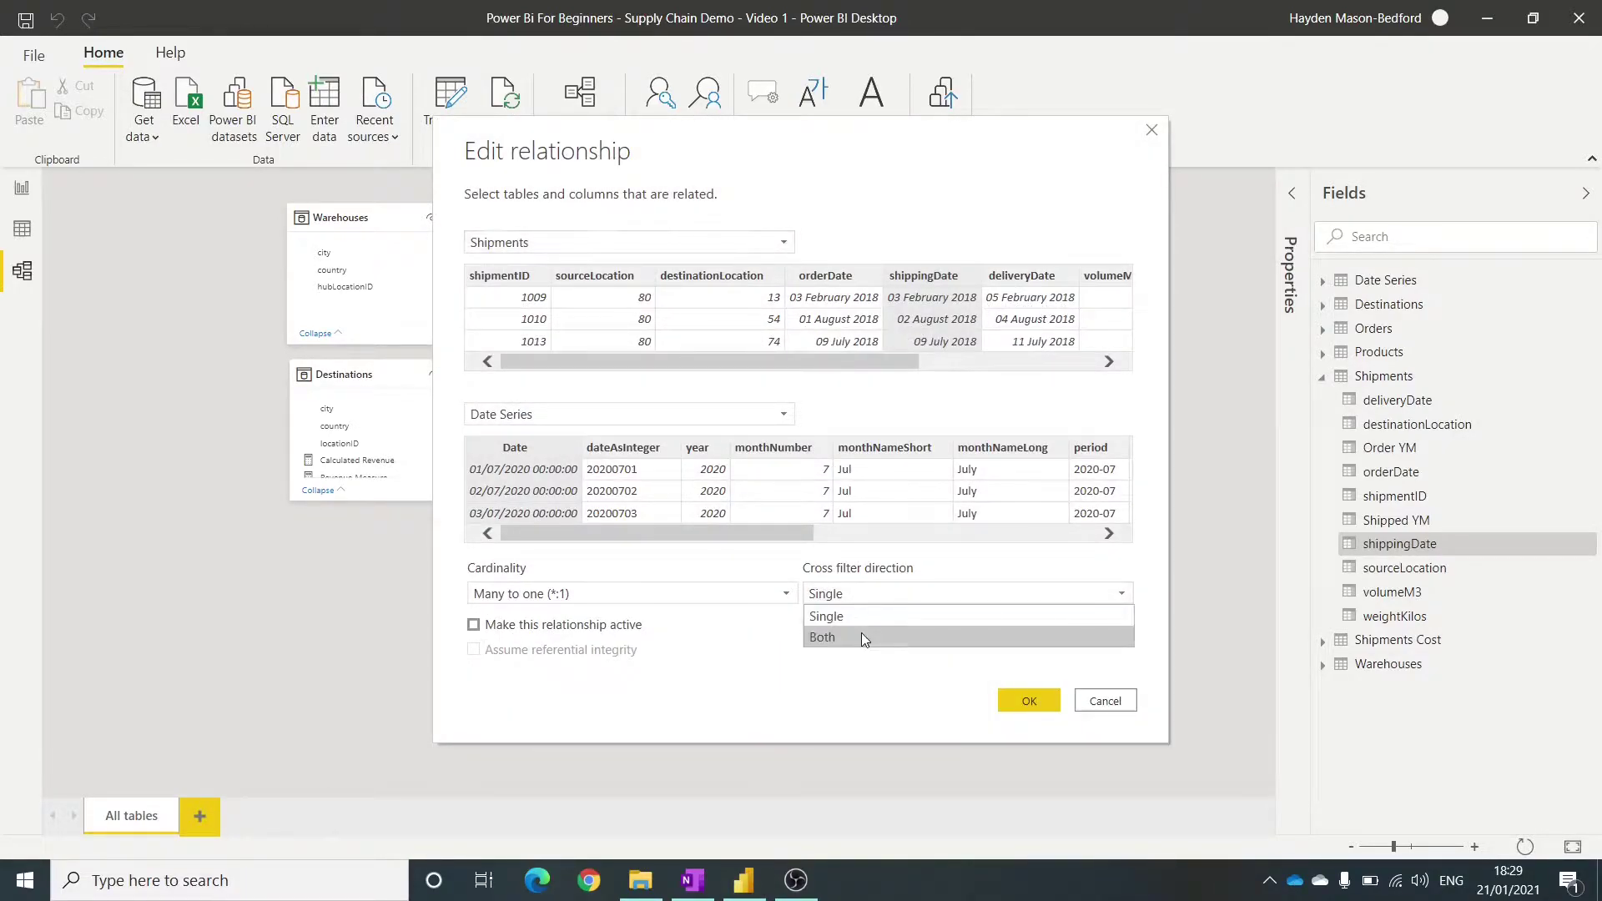
click(861, 633)
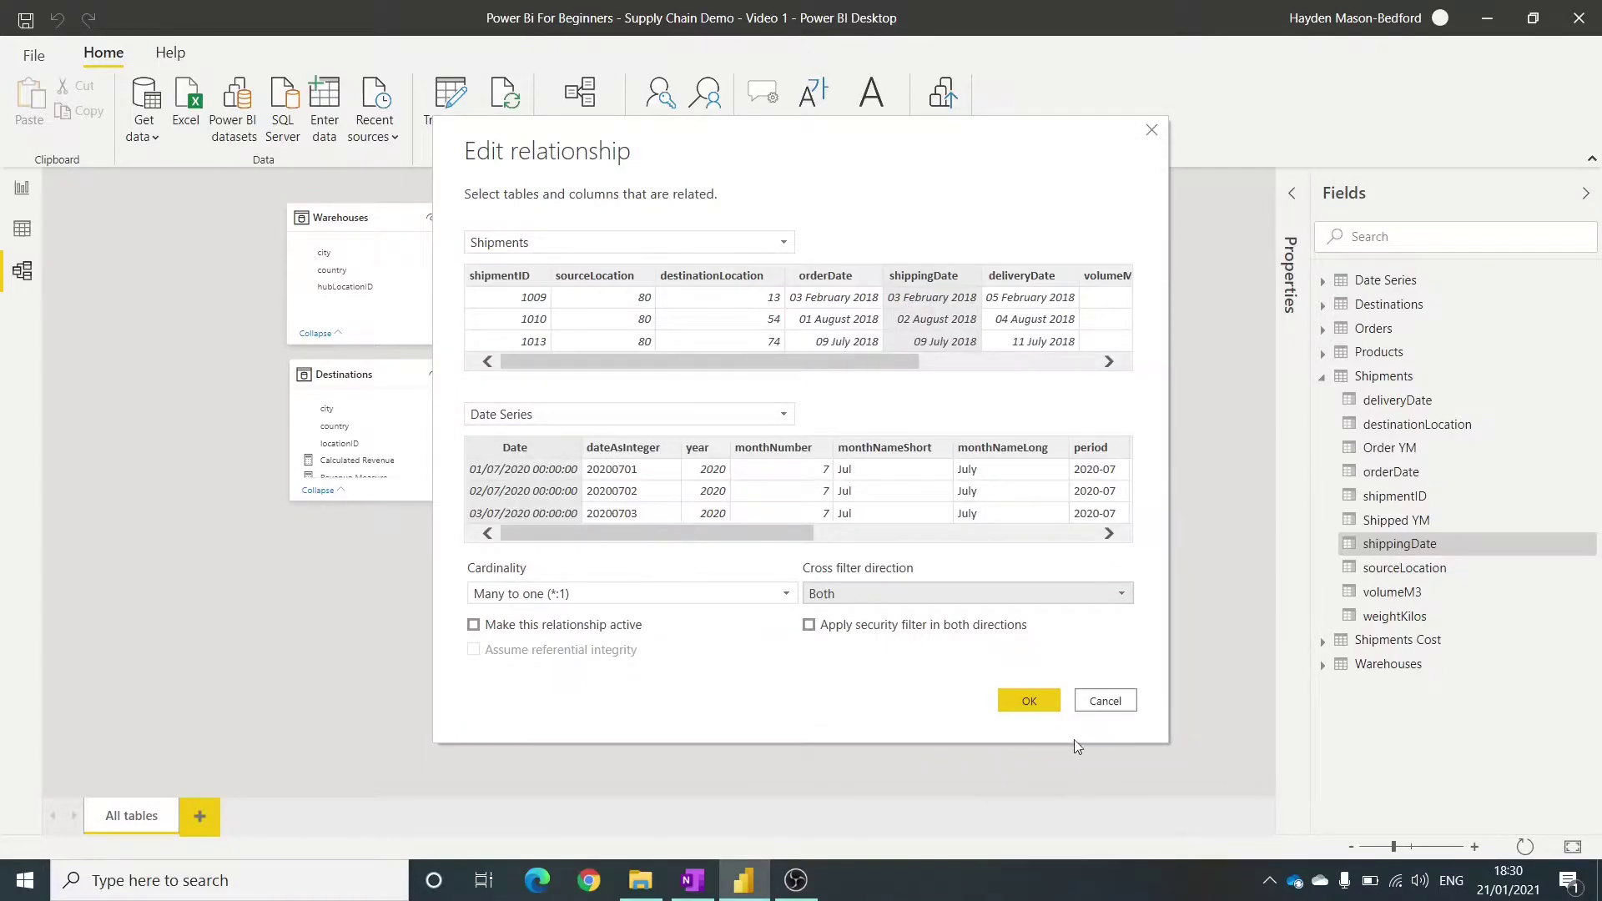
click(1031, 702)
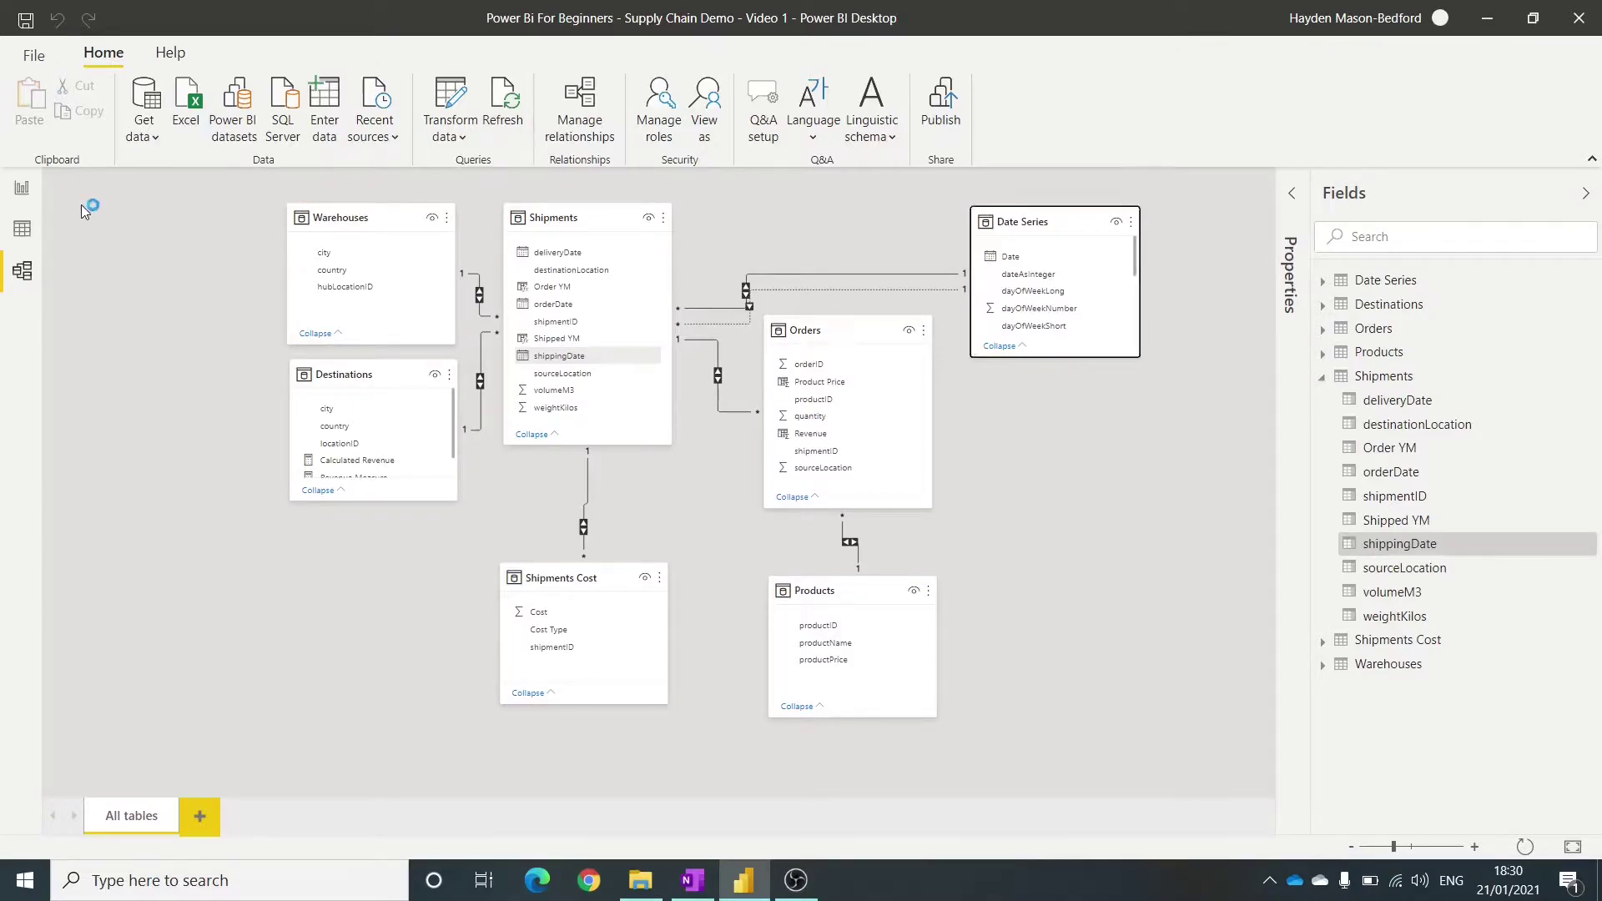
- Return to the report page and make the table visual slightly narrower
click(23, 227)
click(22, 189)
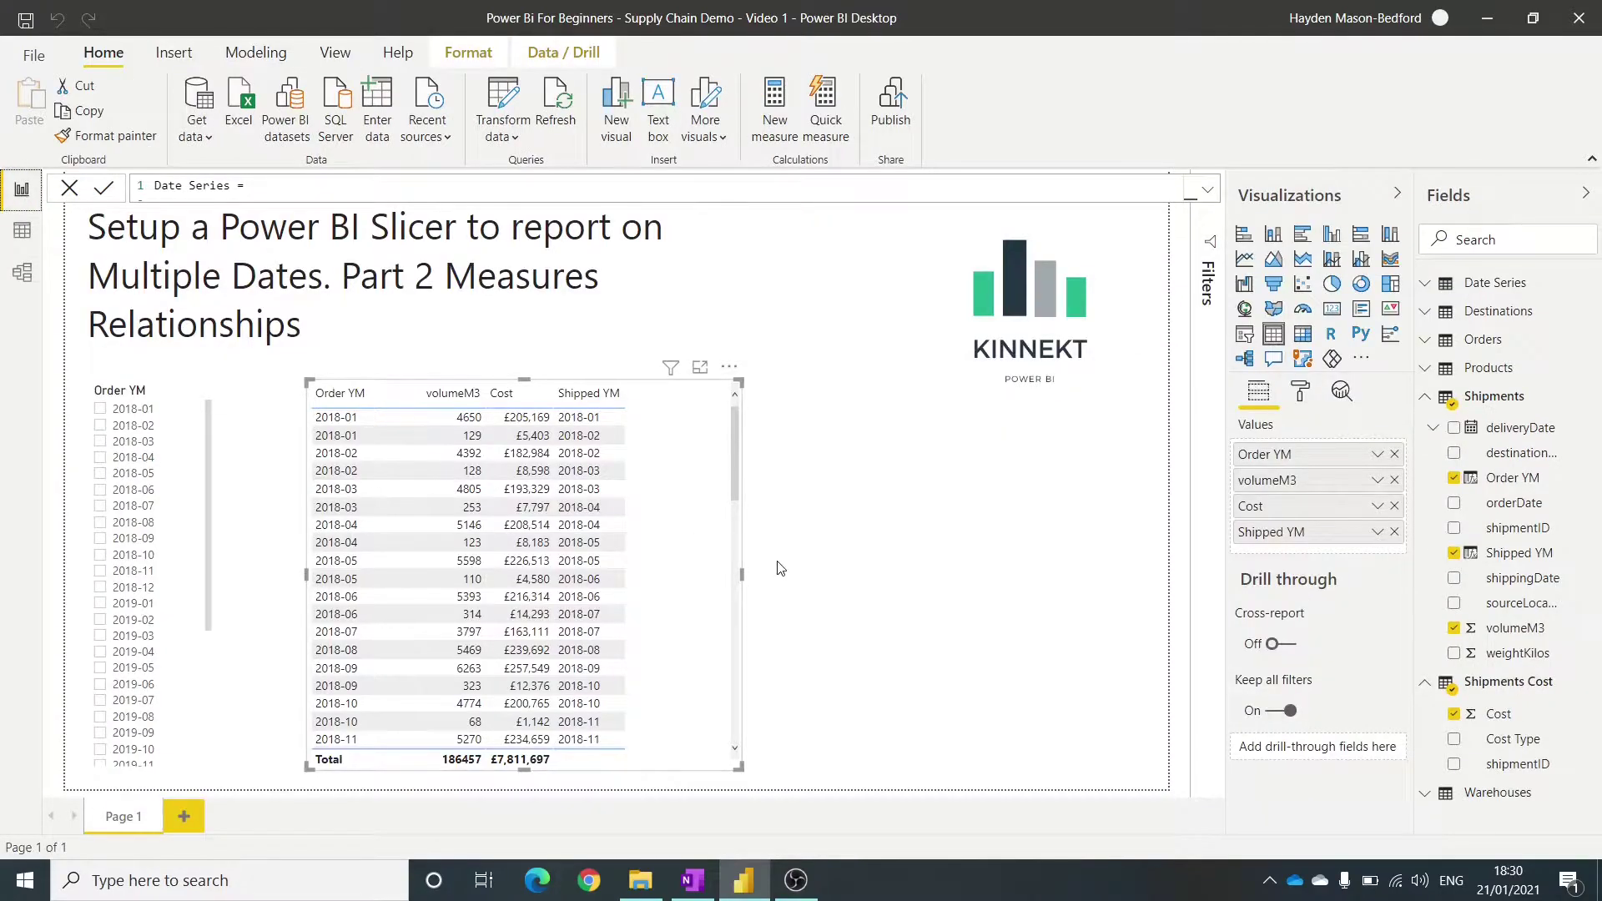
drag(740, 577, 699, 577)
click(766, 589)
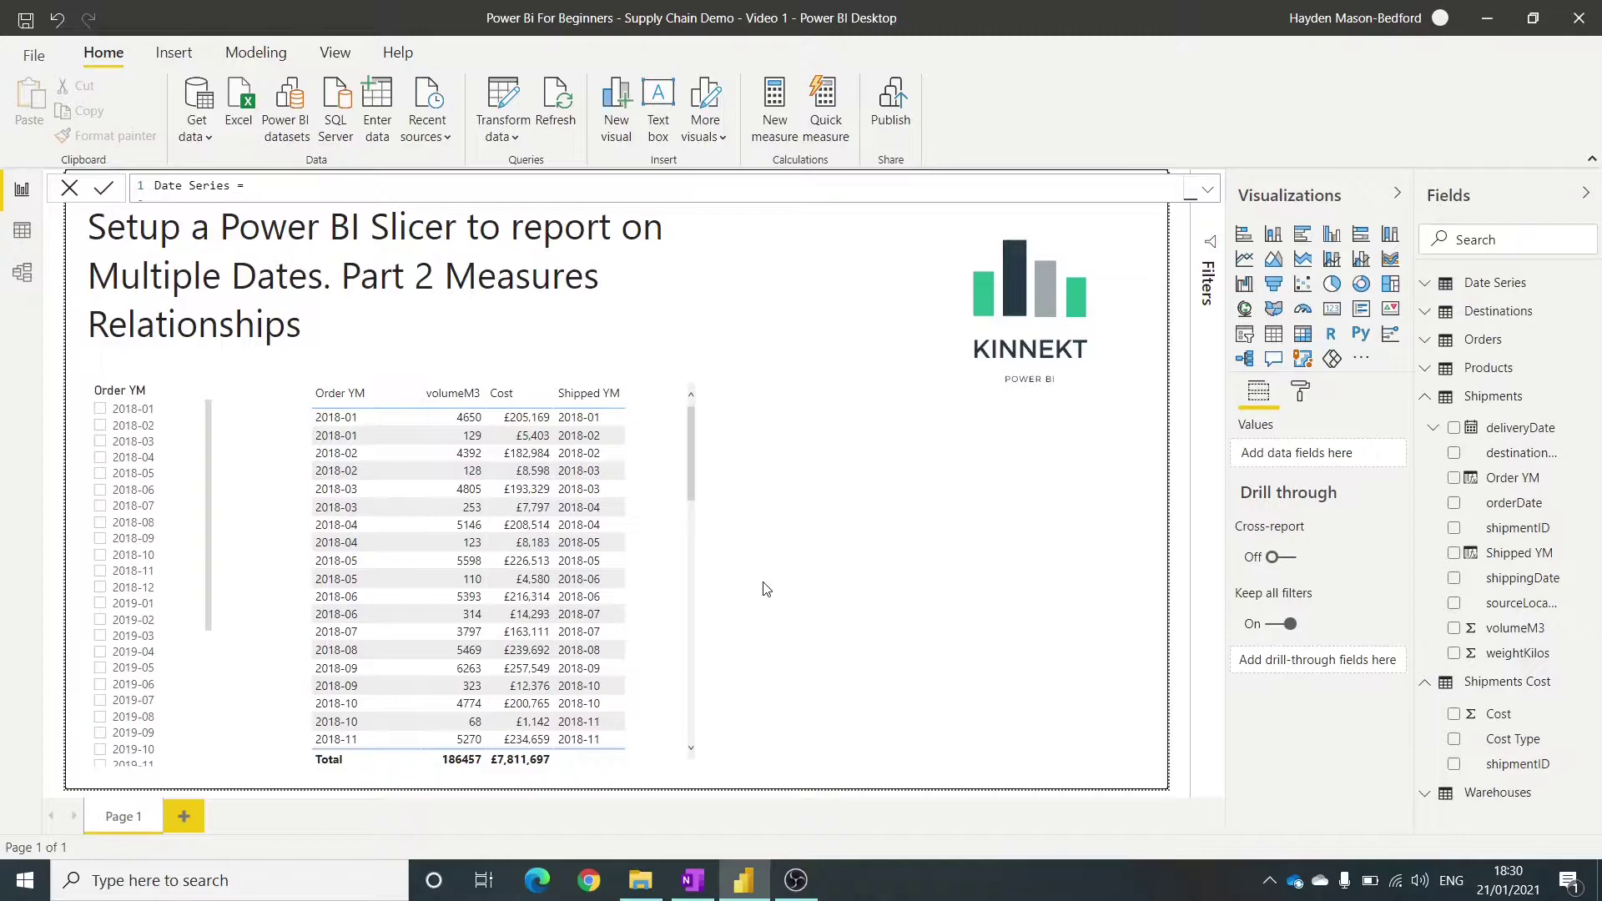
- Create a Total Cost measure as SUM('Shipments Cost'[Cost]) and filter the report to 2018-02
click(813, 121)
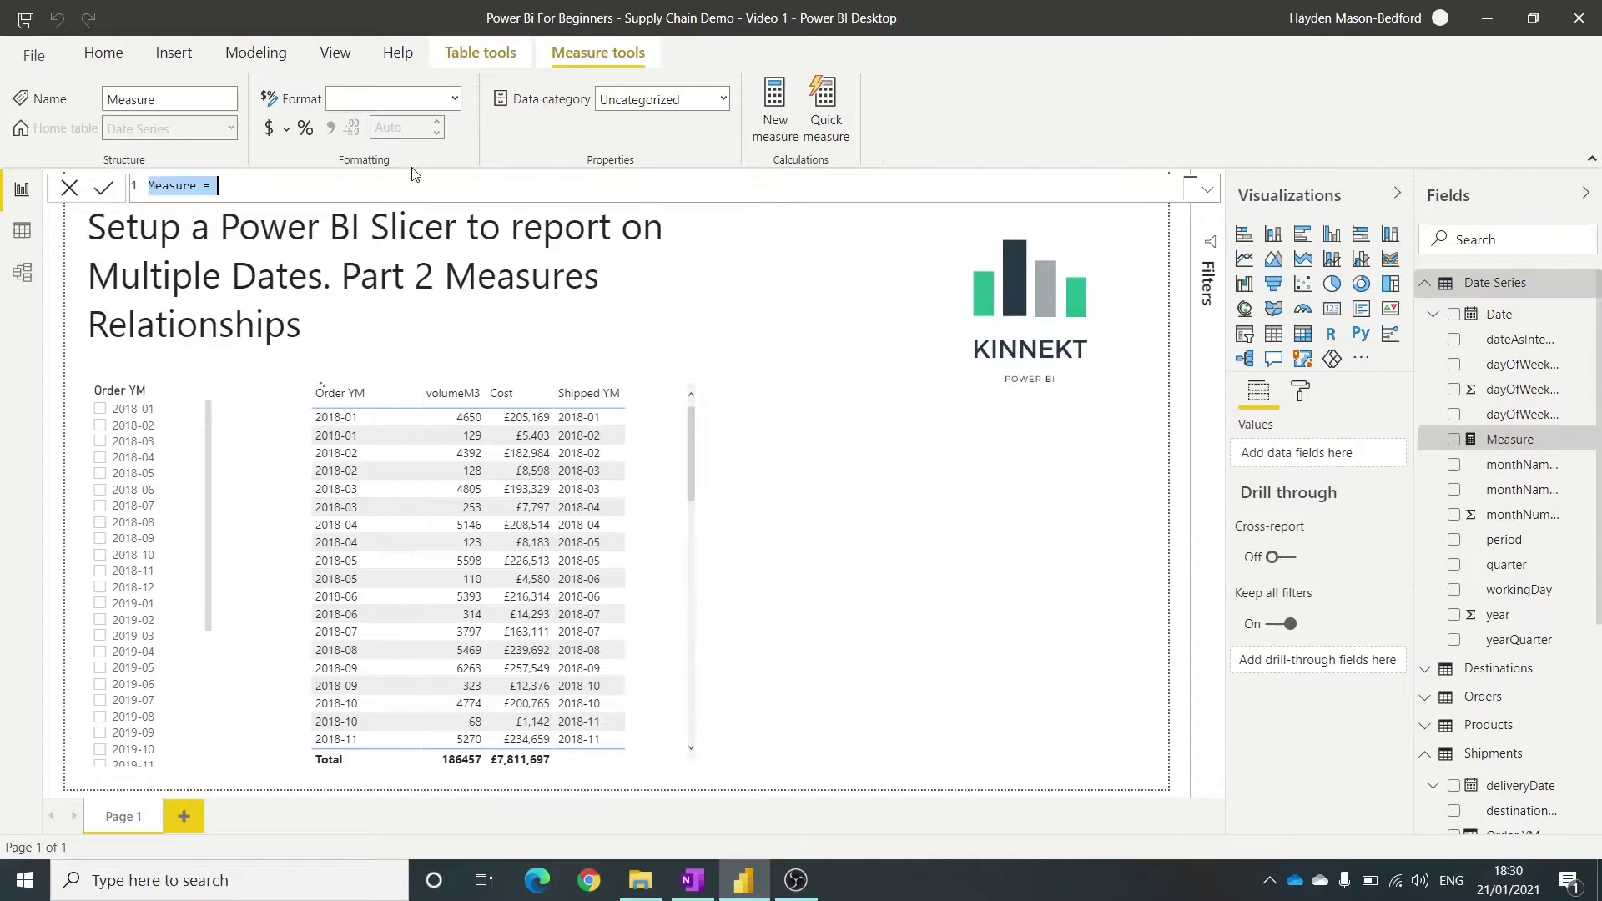
text(Total)
text(SUM(tot)
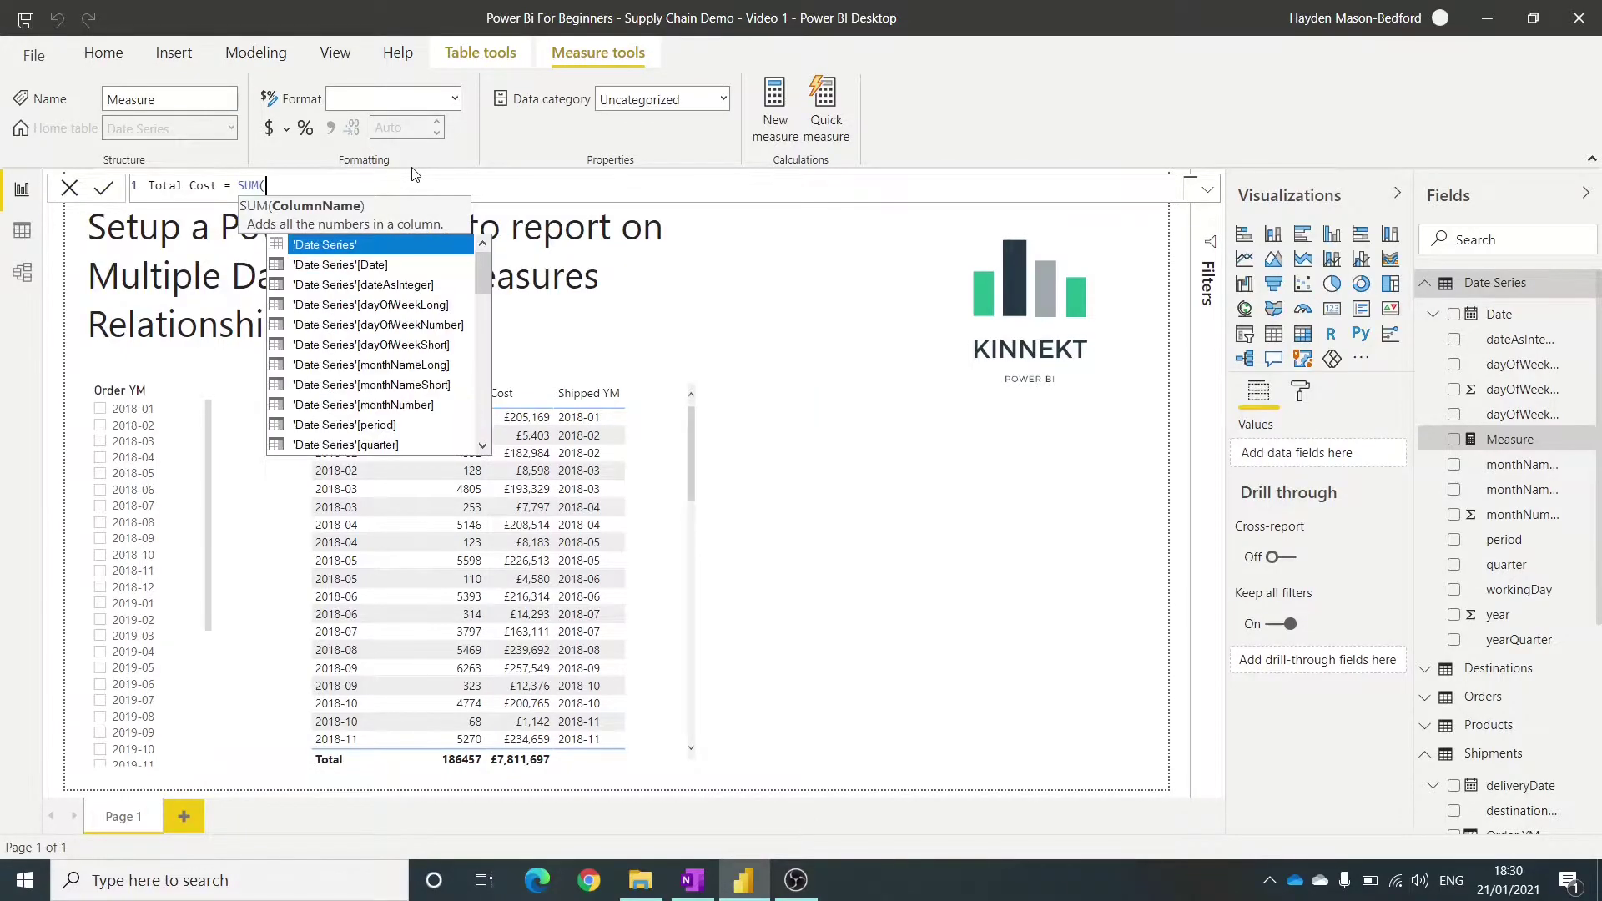
key(BackSpace)
key(BackSpace)
key(BackSpace)
text(co)
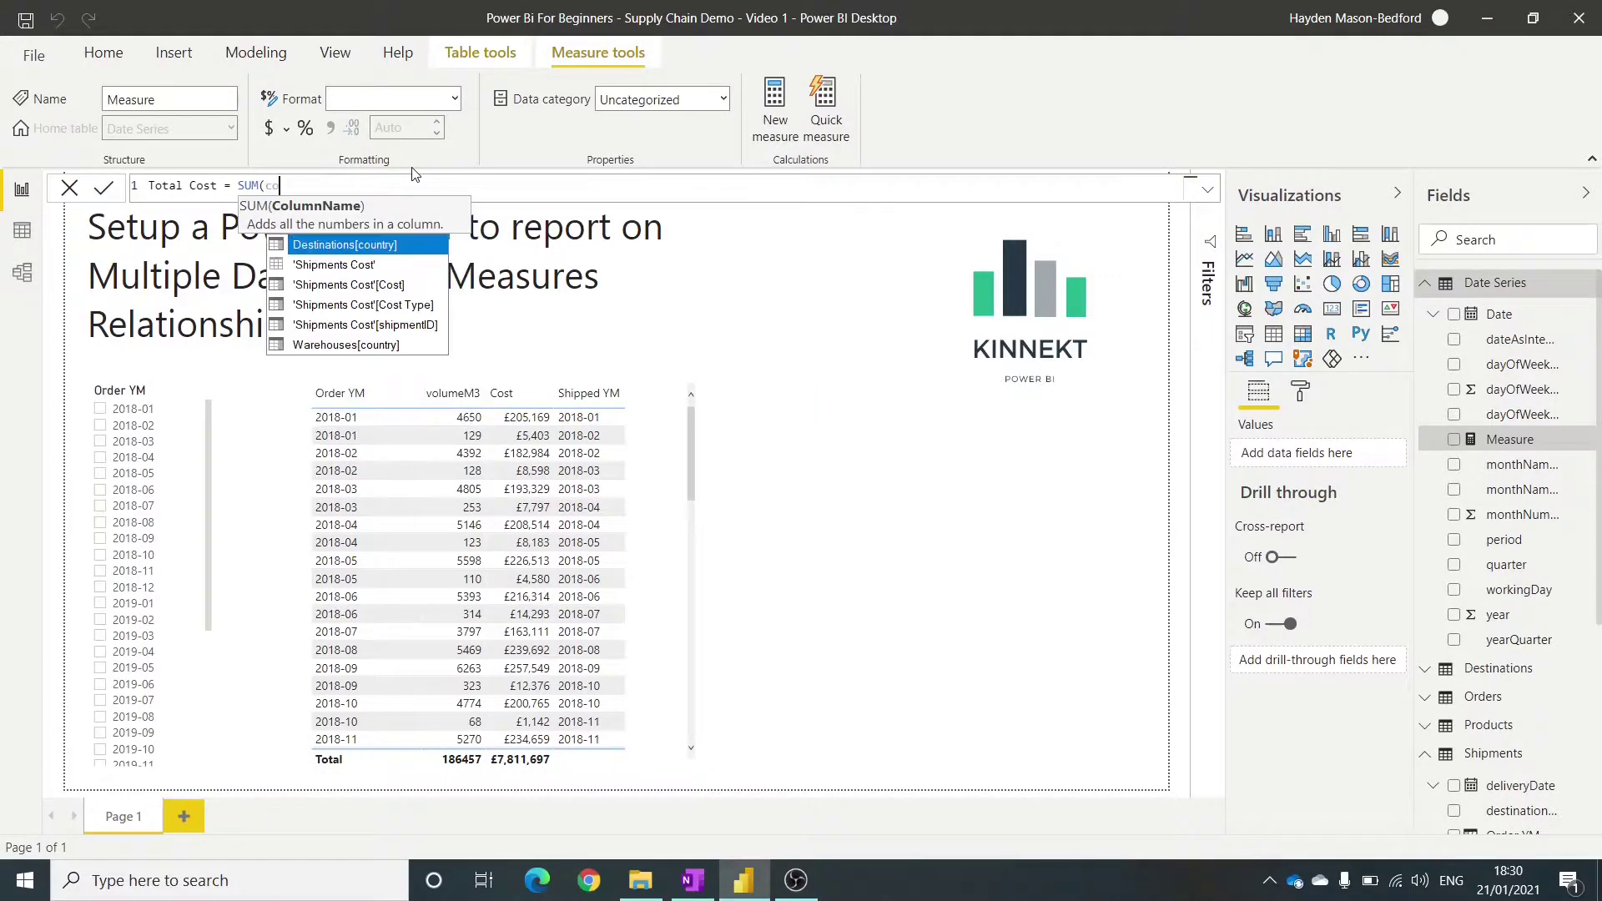
key(Down)
key(Down)
key(Tab)
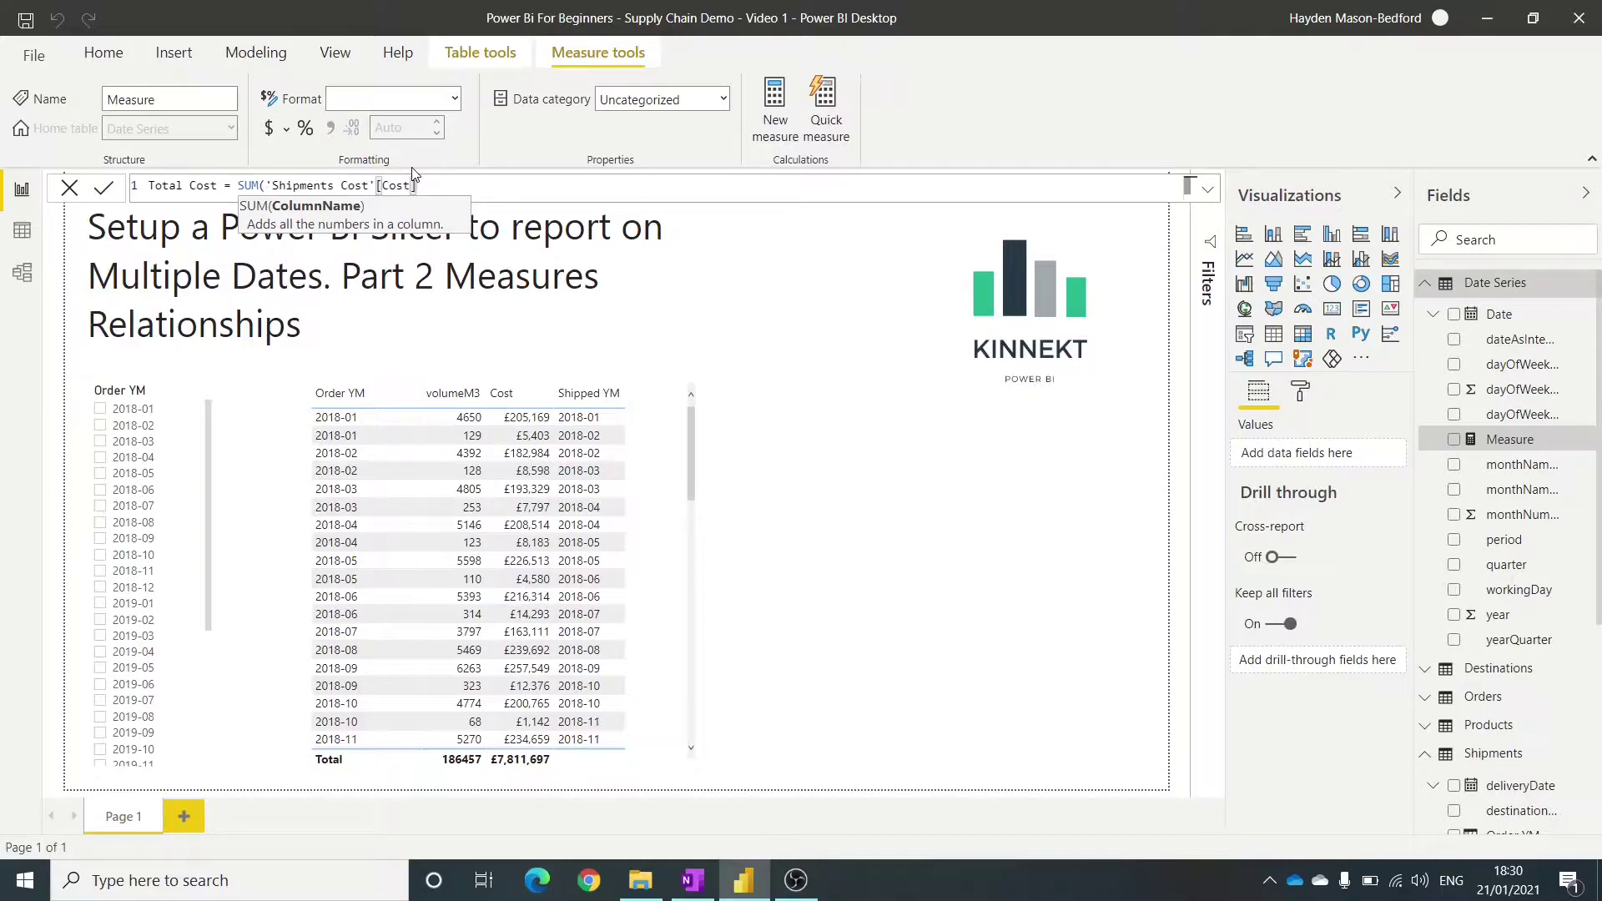
text())
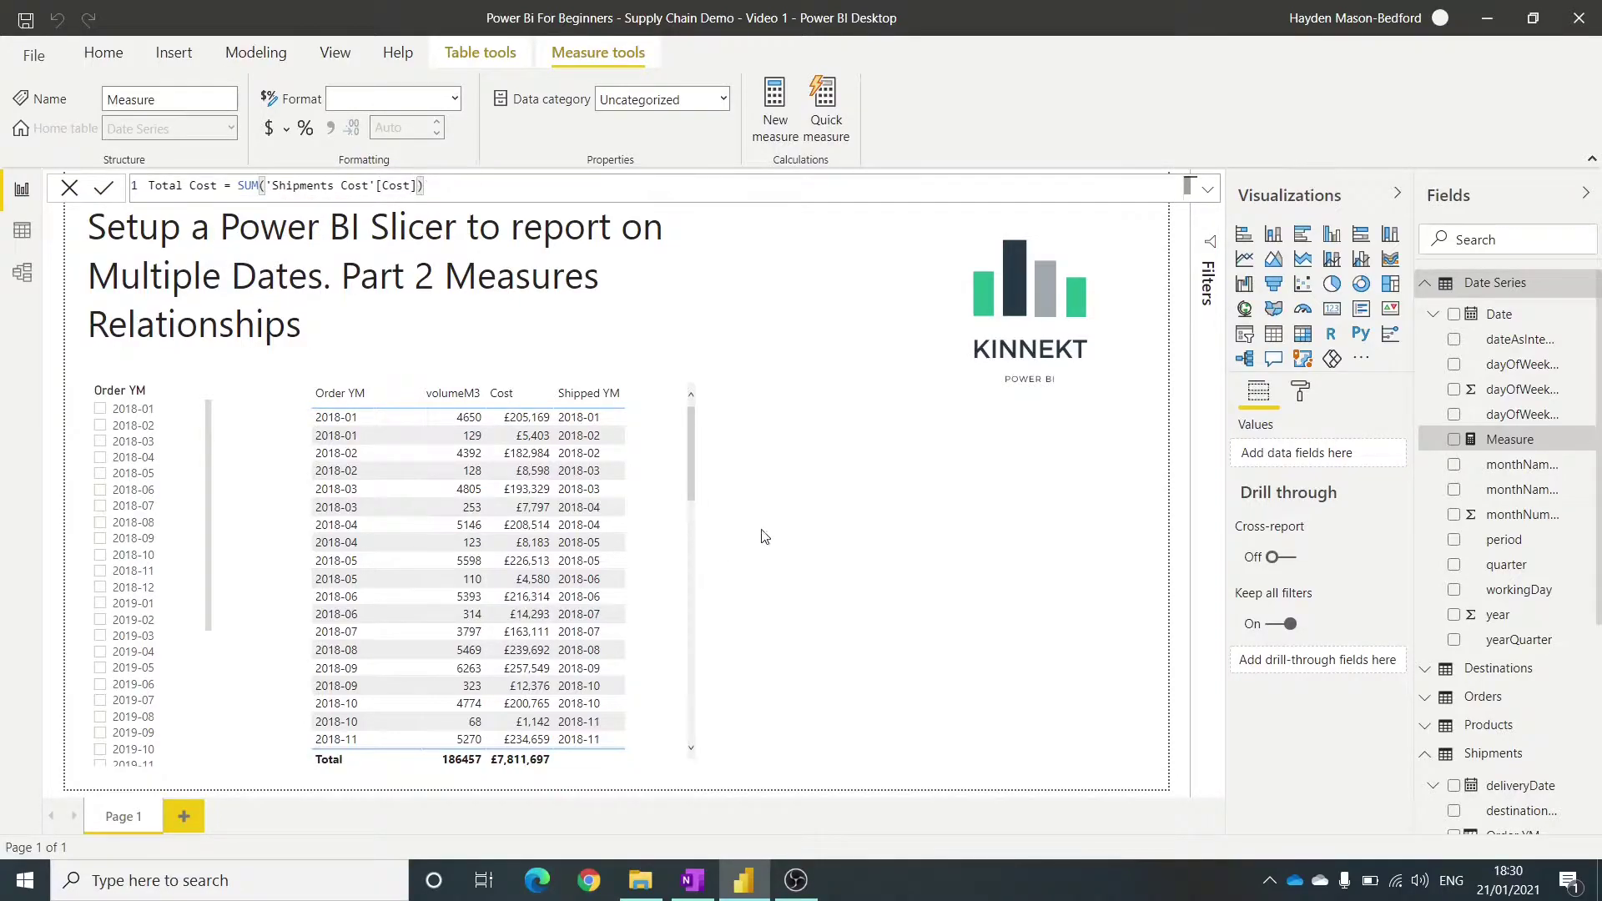
key(Return)
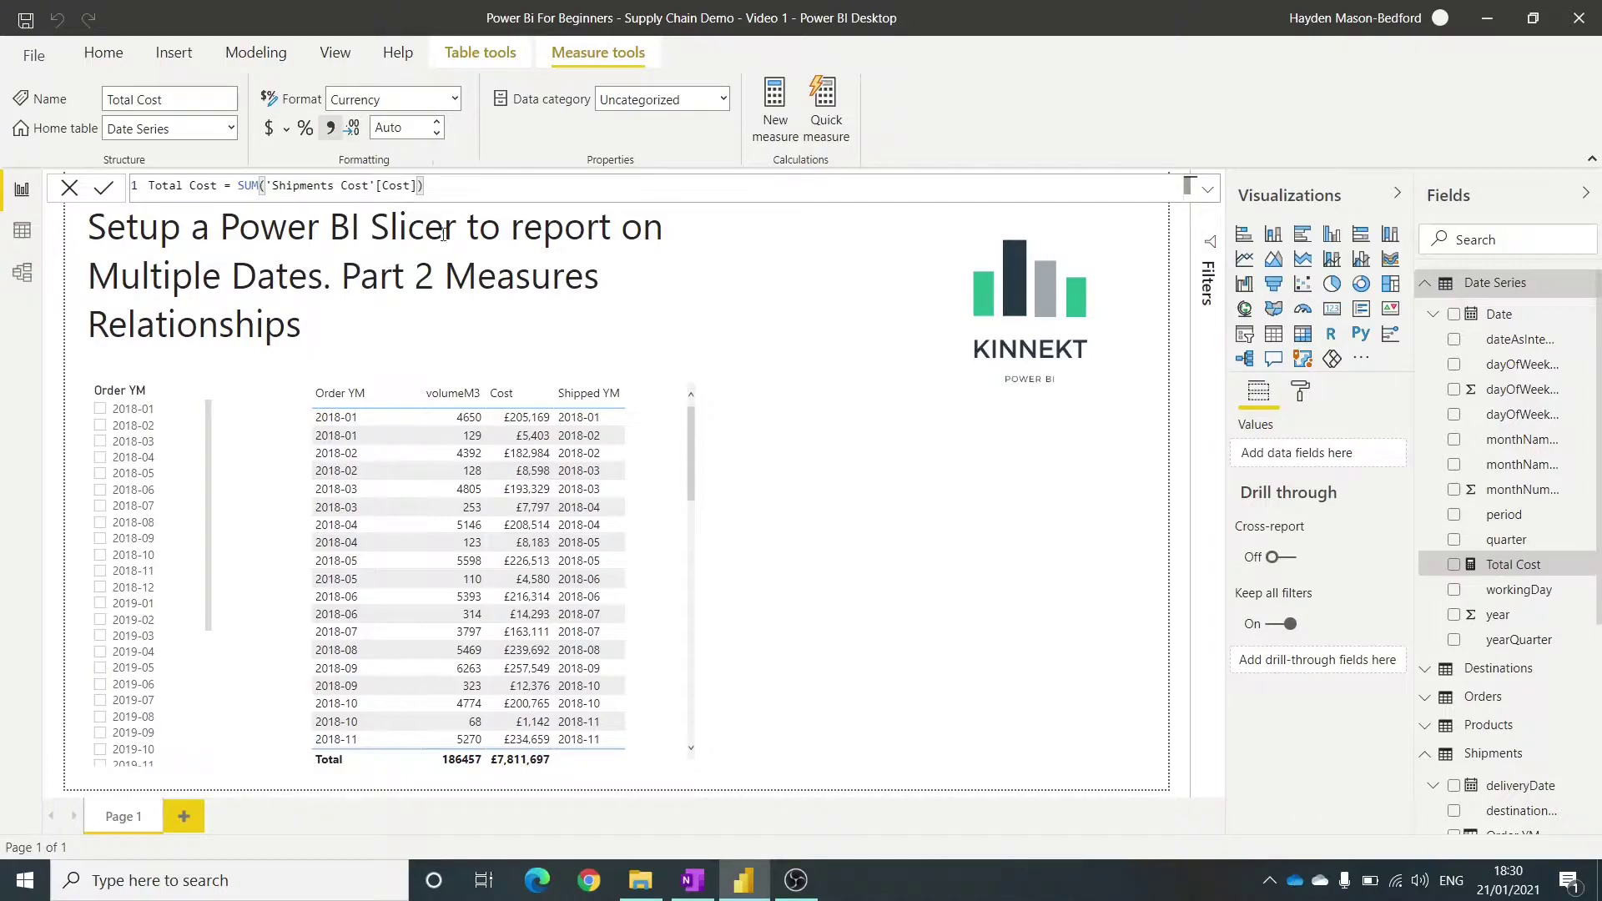
click(197, 423)
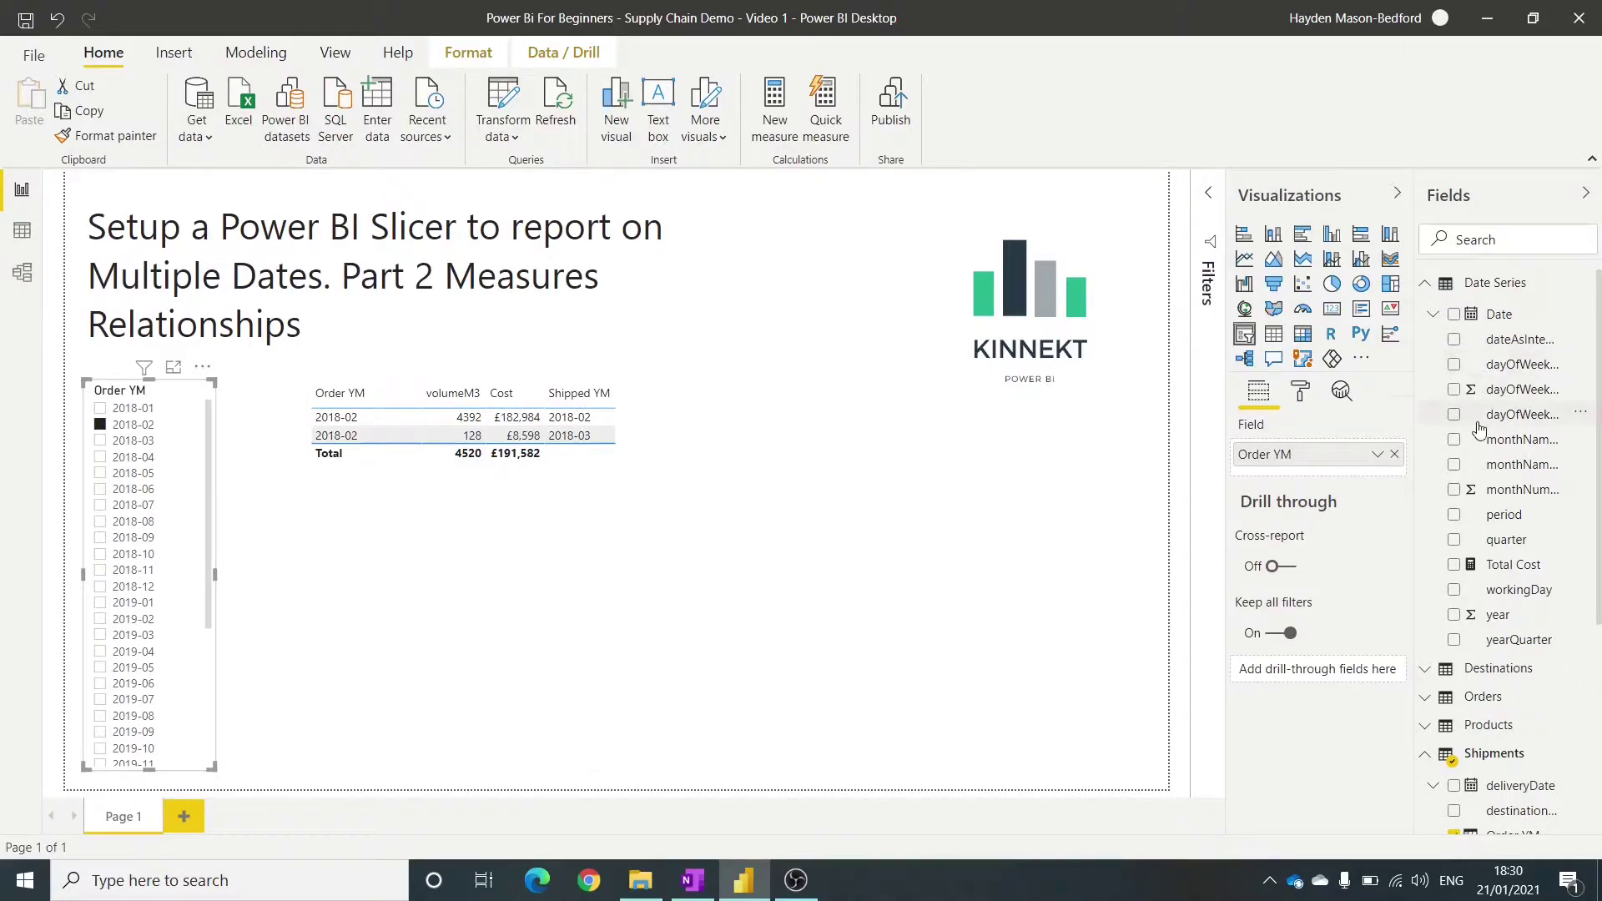
- Switch the slicer field from Order YM to Date Series period and select 2018-01
drag(1413, 442, 1351, 442)
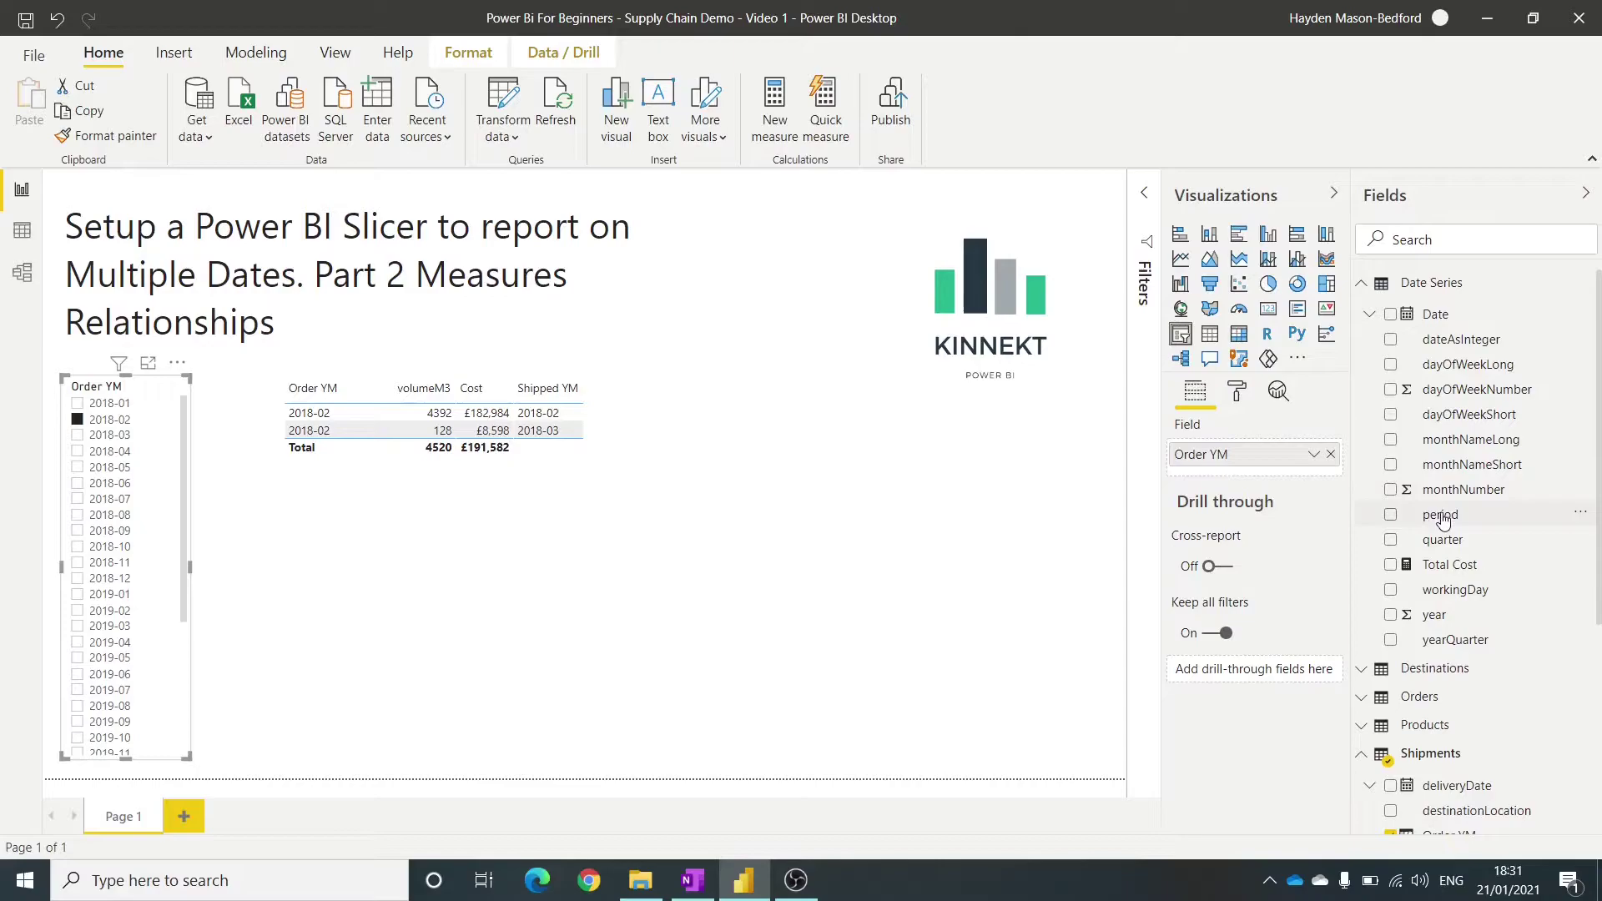
click(1390, 515)
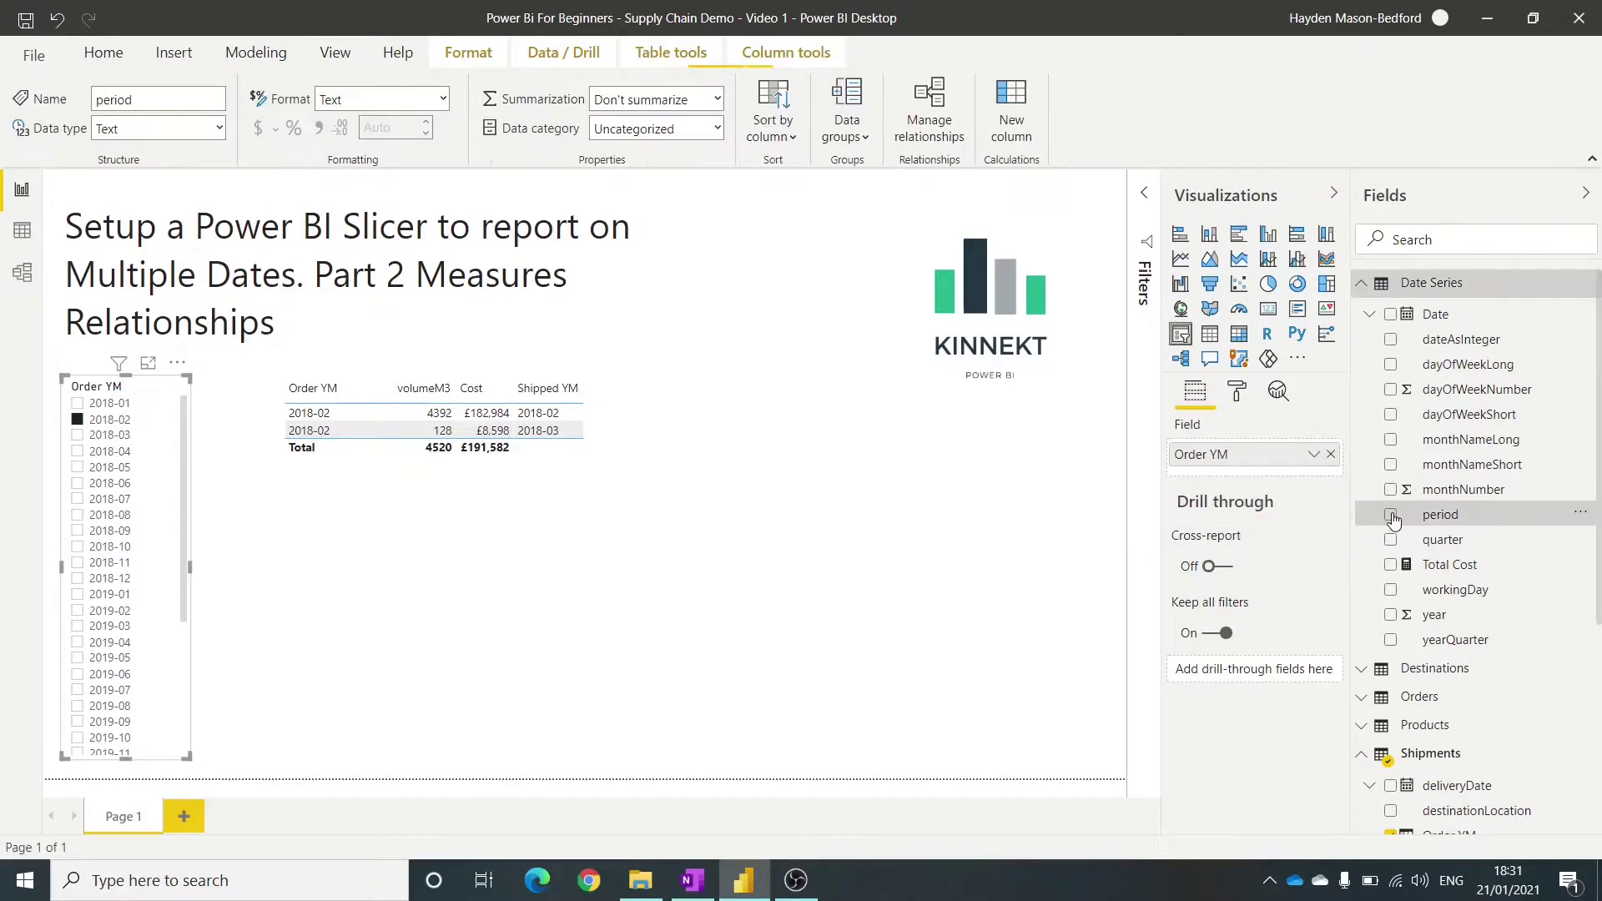
click(1331, 454)
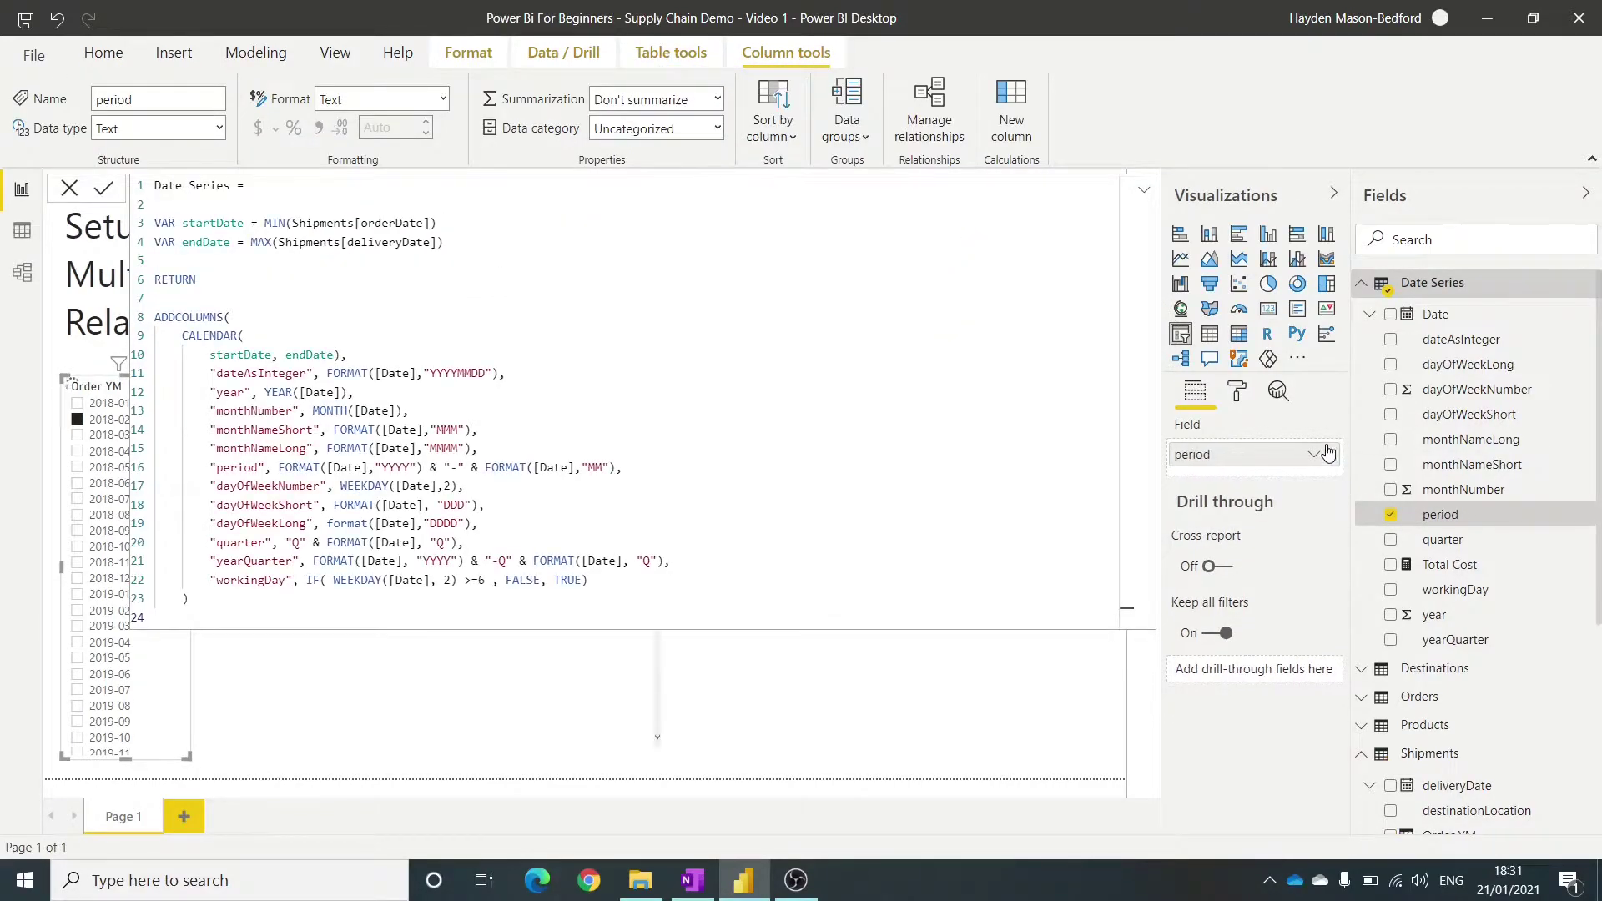
click(1144, 196)
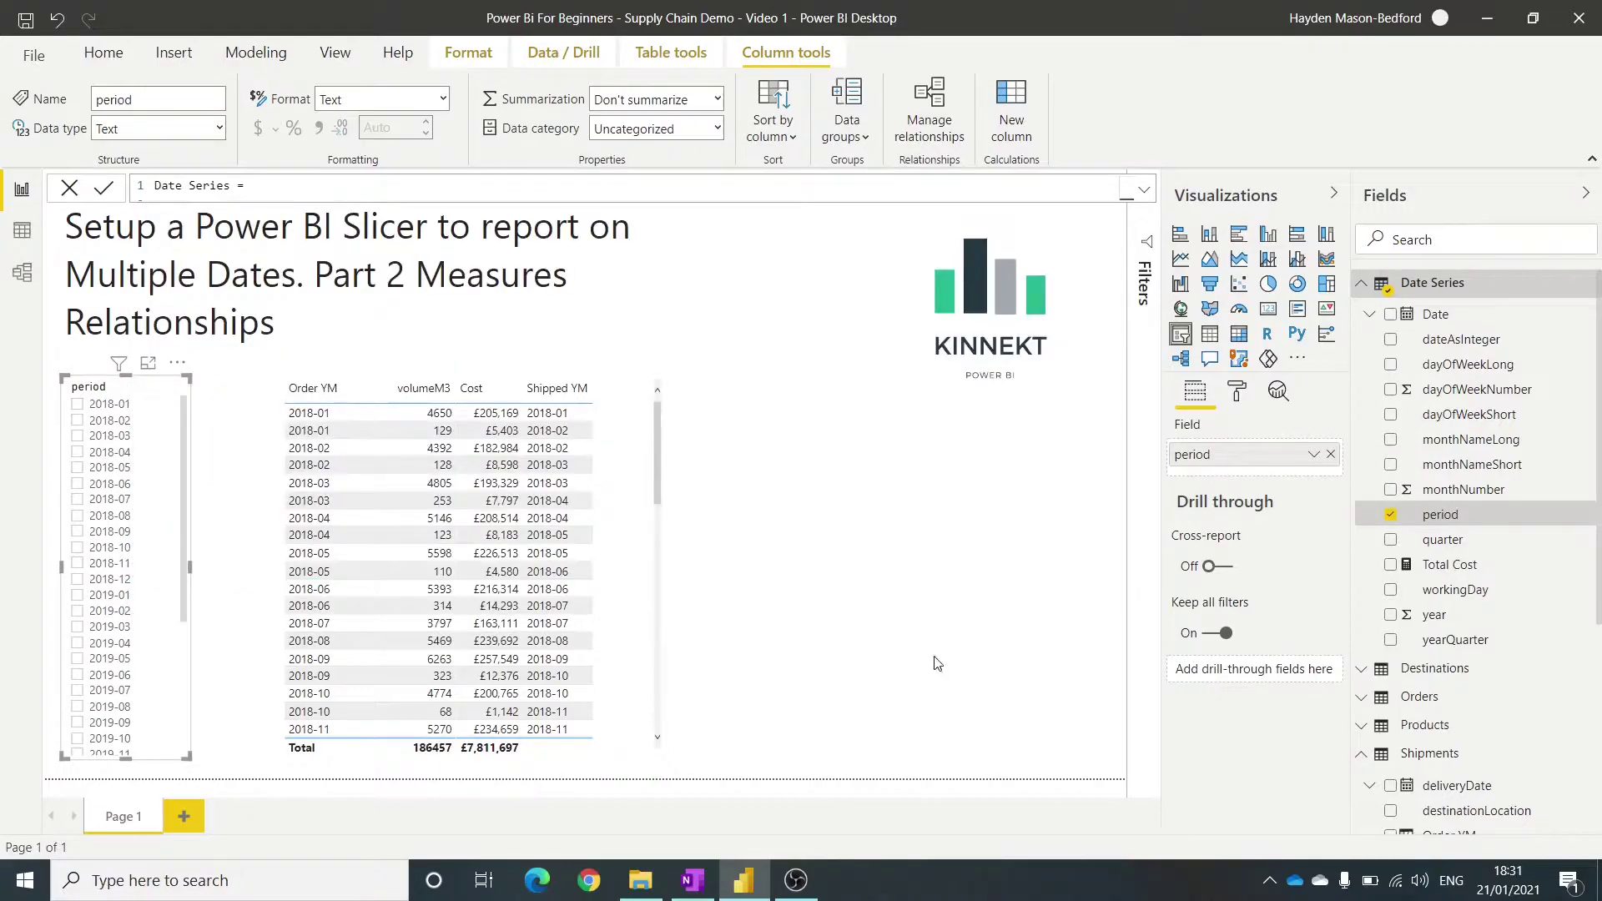
click(120, 406)
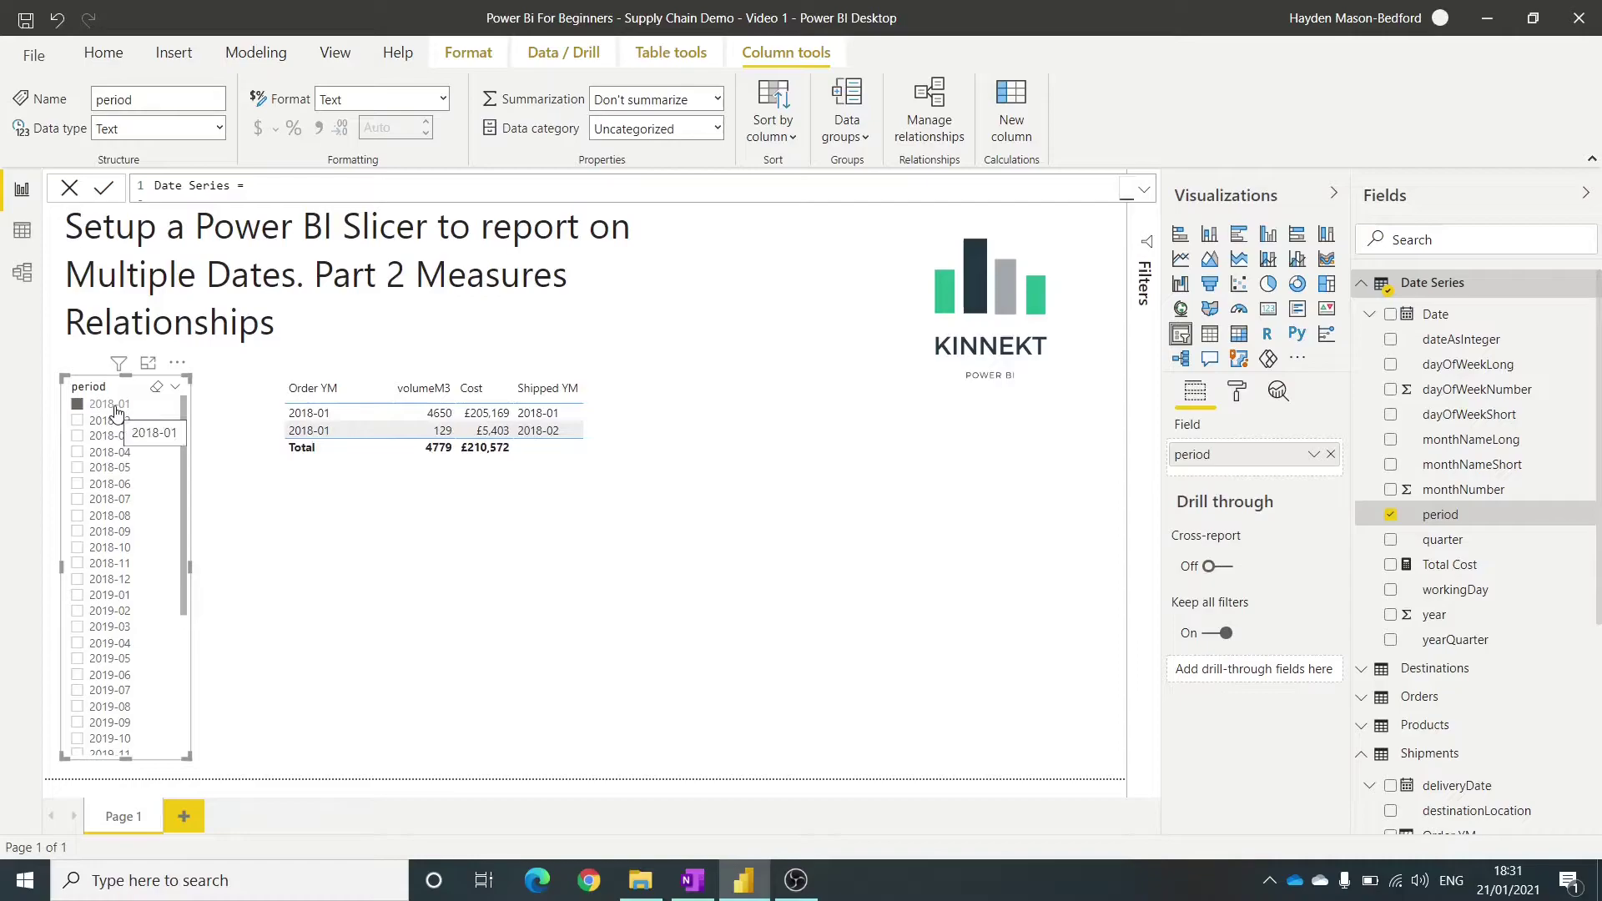
click(334, 430)
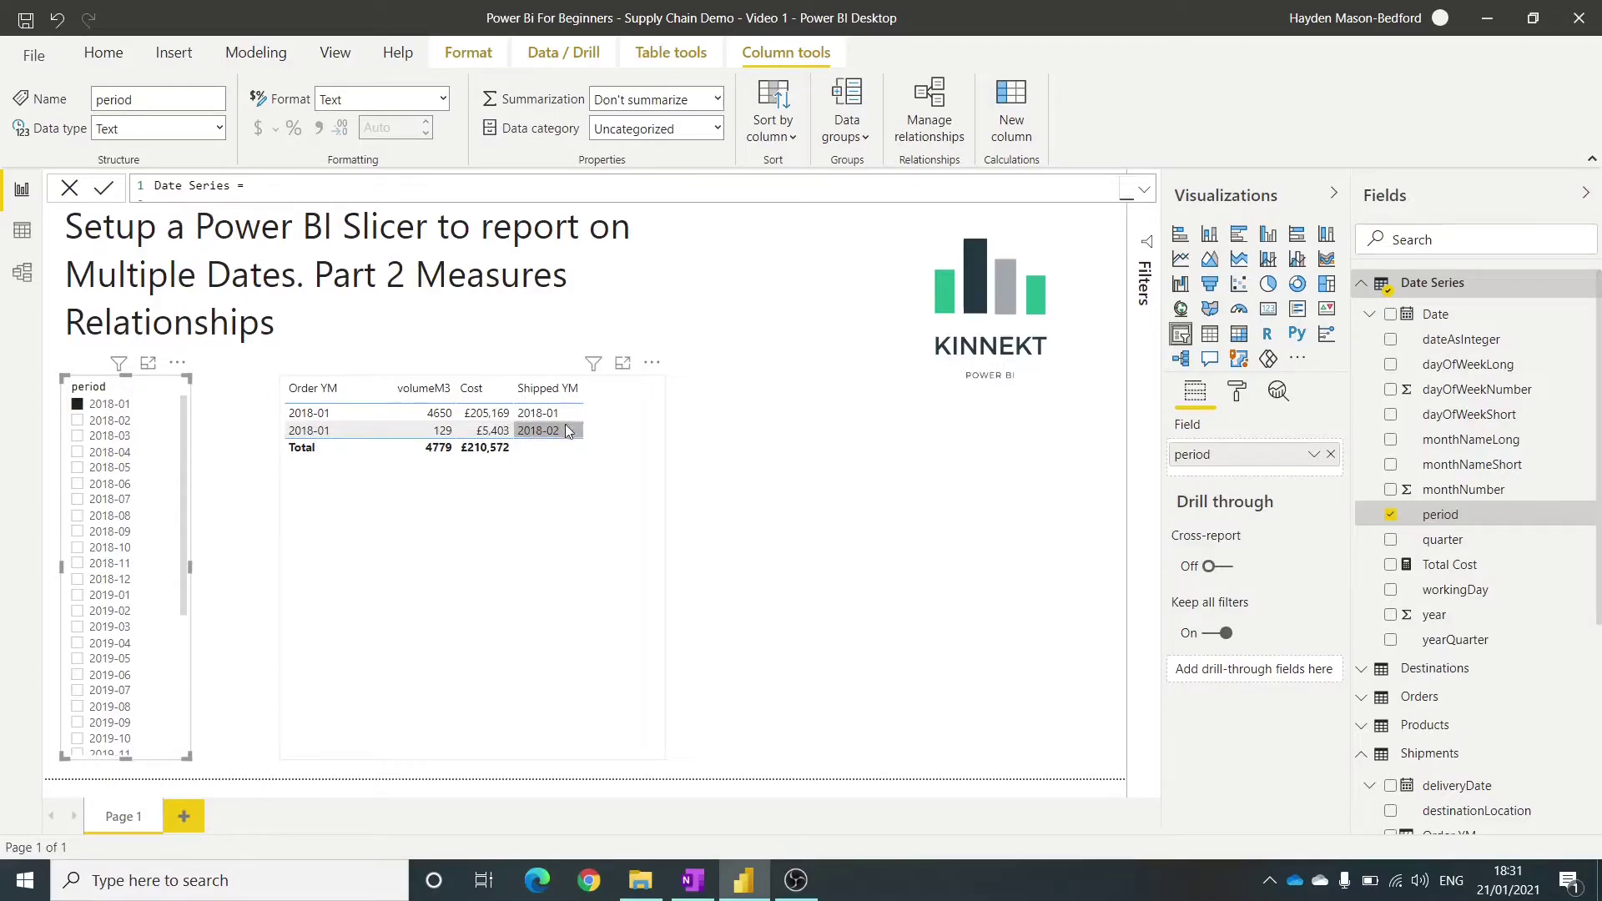
- Drag Total Cost into the table visual as a new column and widen the visual rightward
click(868, 452)
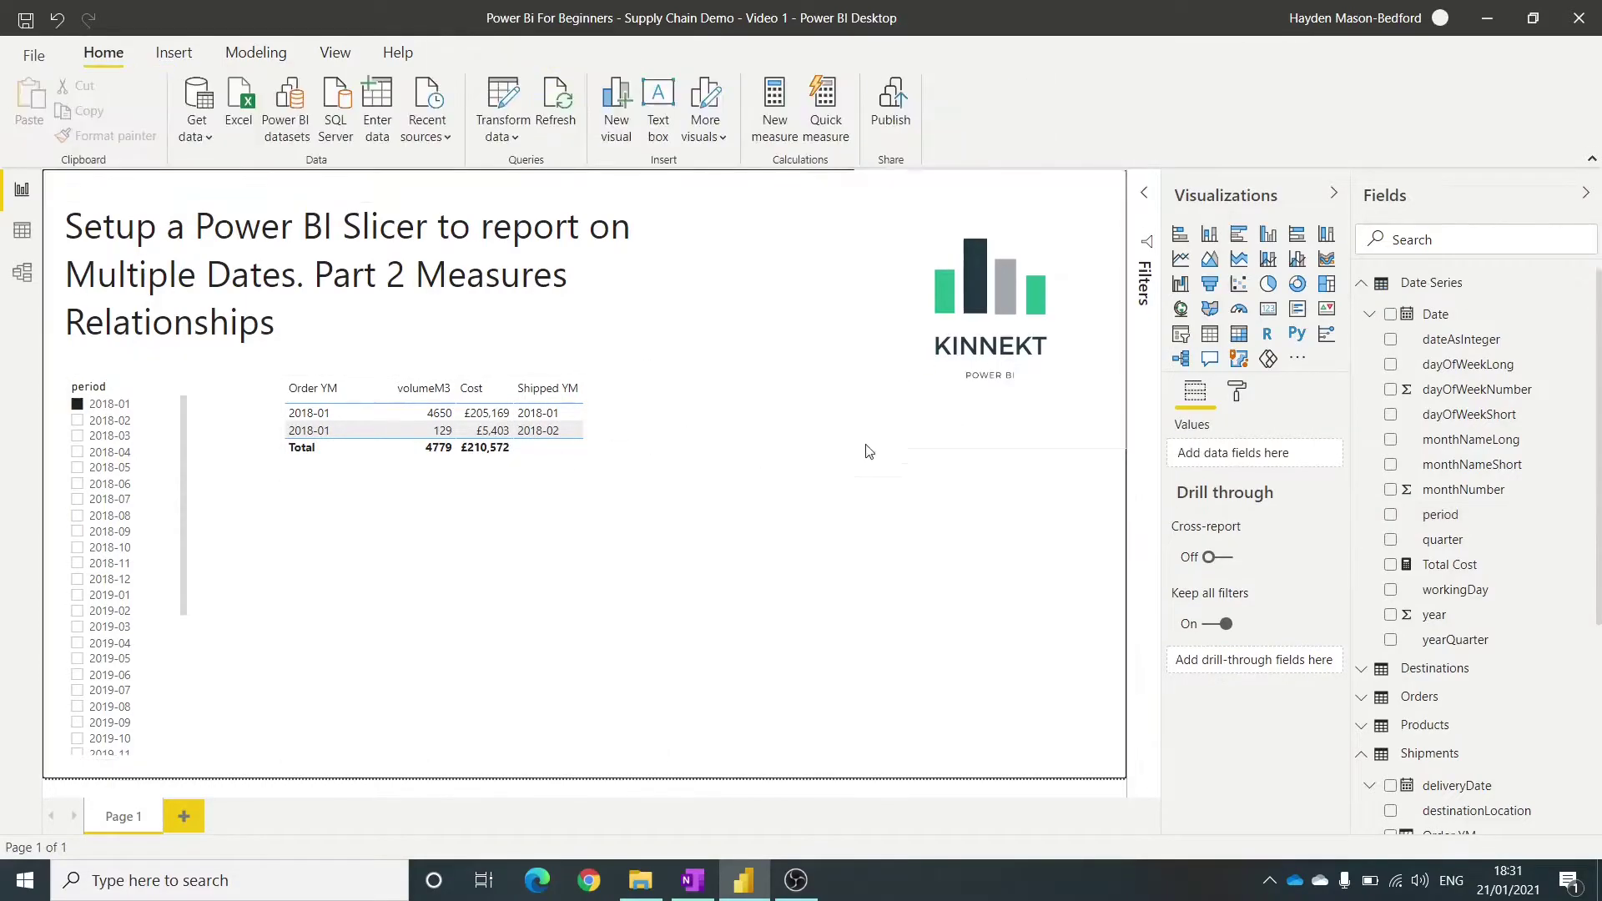
click(638, 438)
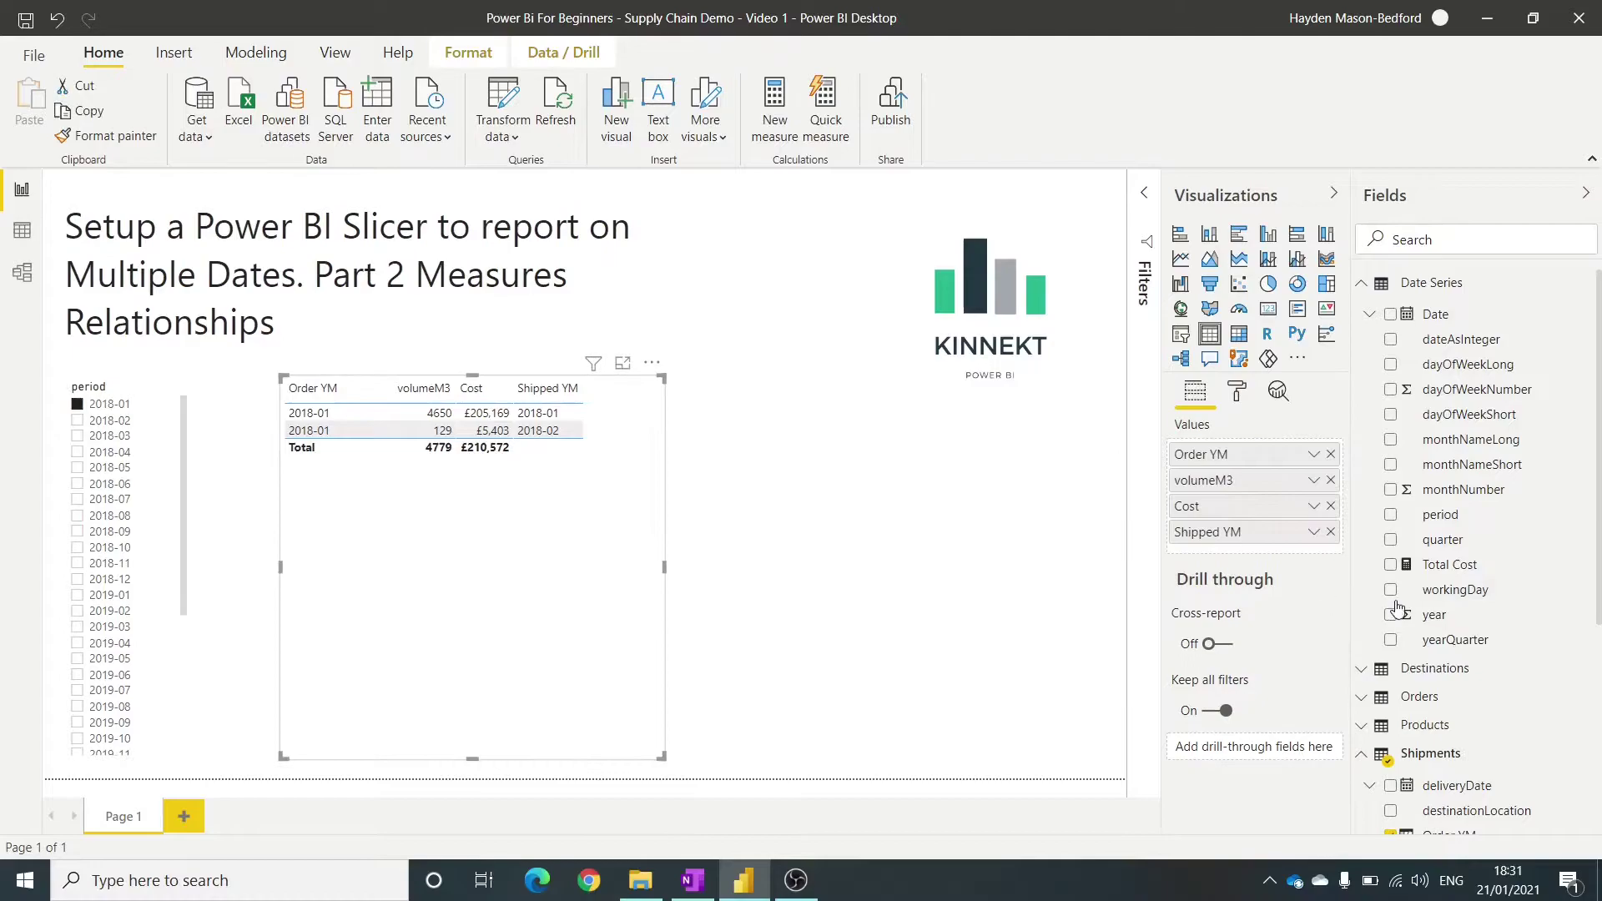
click(1372, 285)
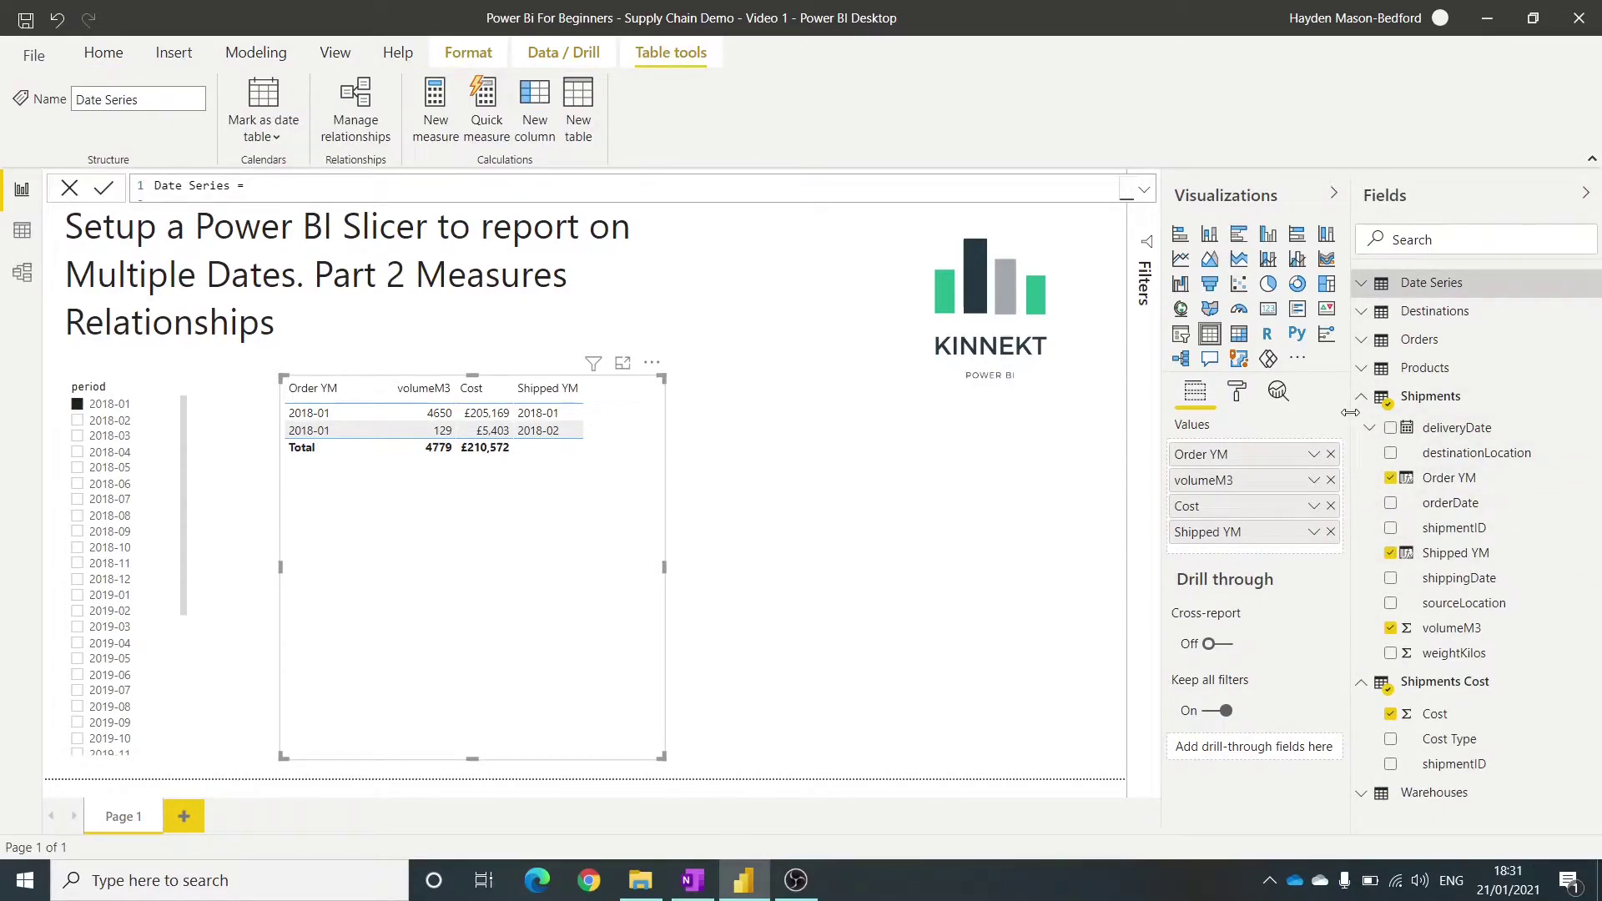
click(1367, 368)
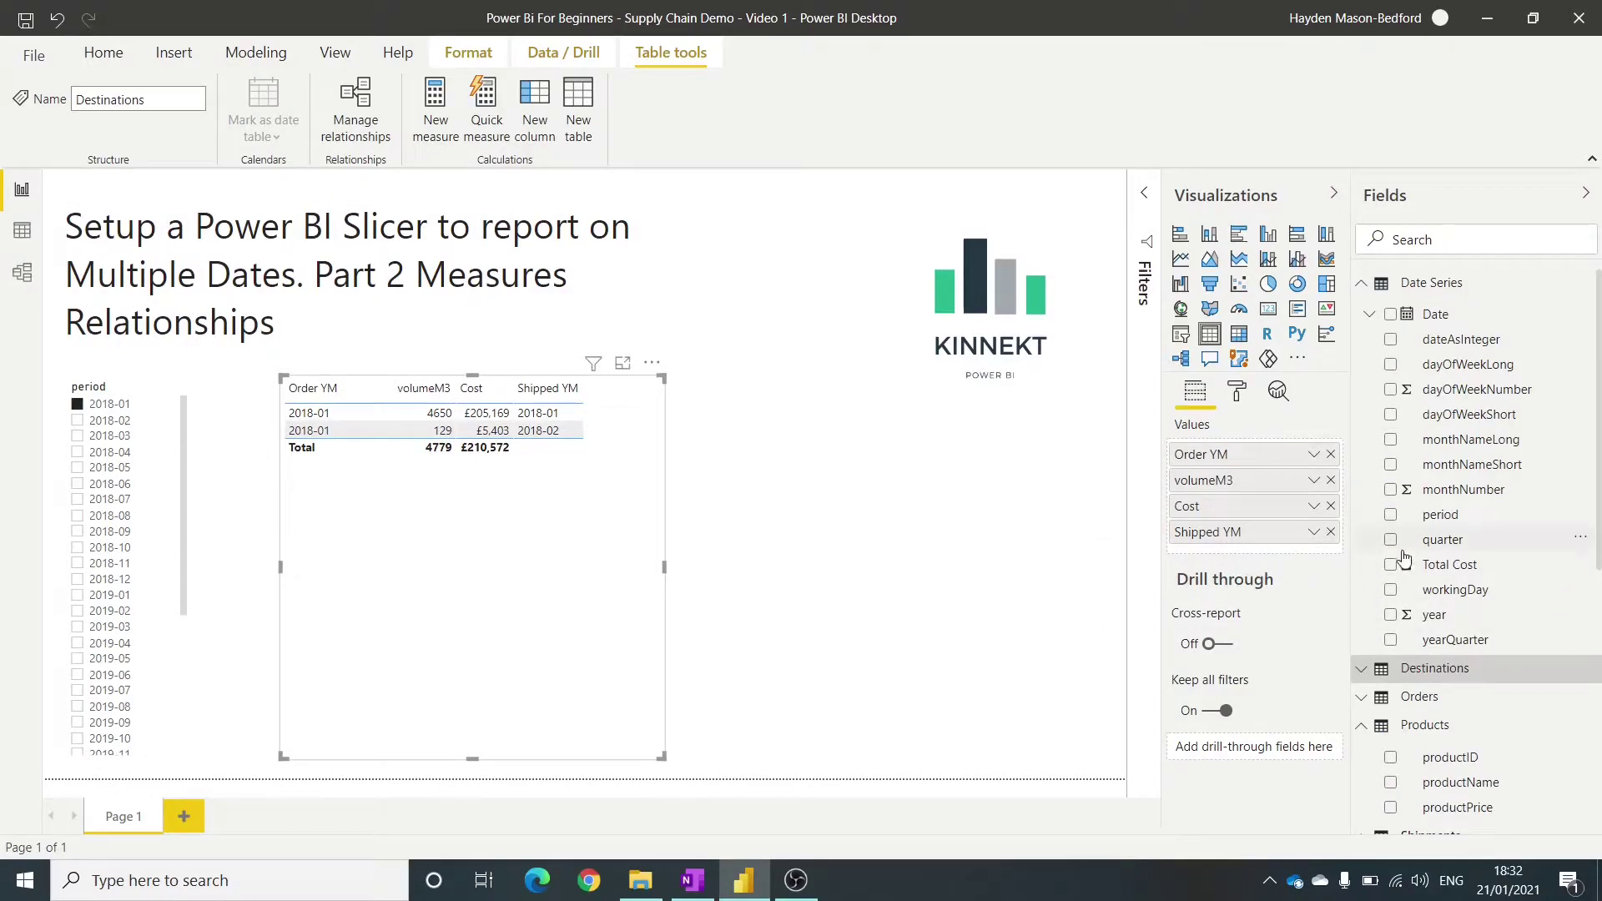
drag(1404, 560, 652, 509)
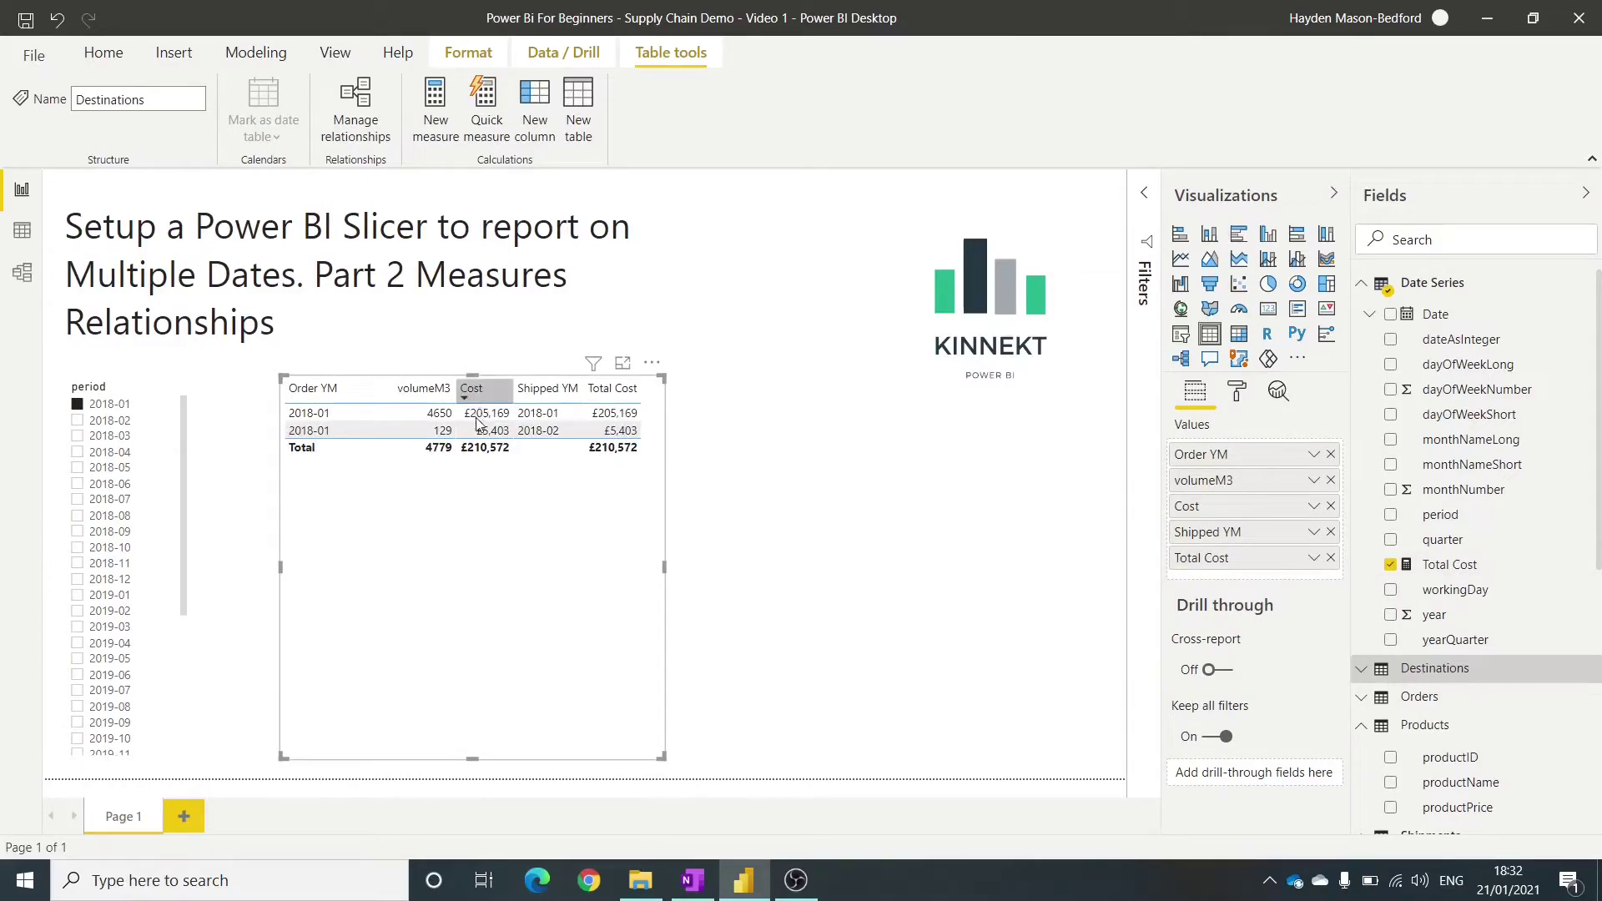
drag(665, 574, 819, 577)
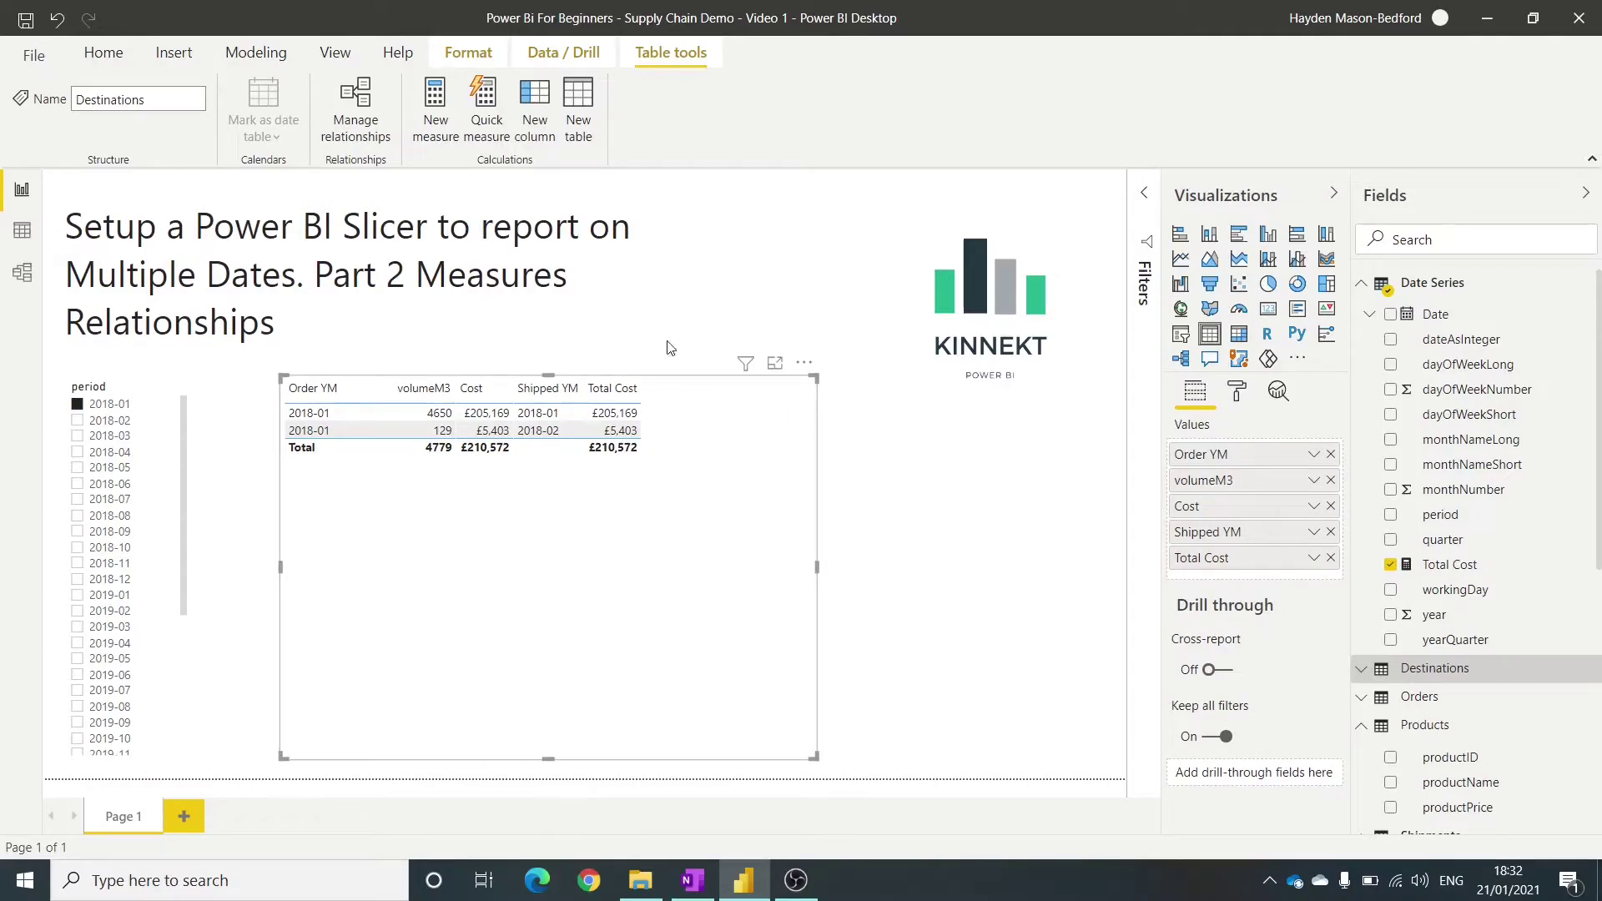
key(Escape)
scroll(1385, 734, down, 3)
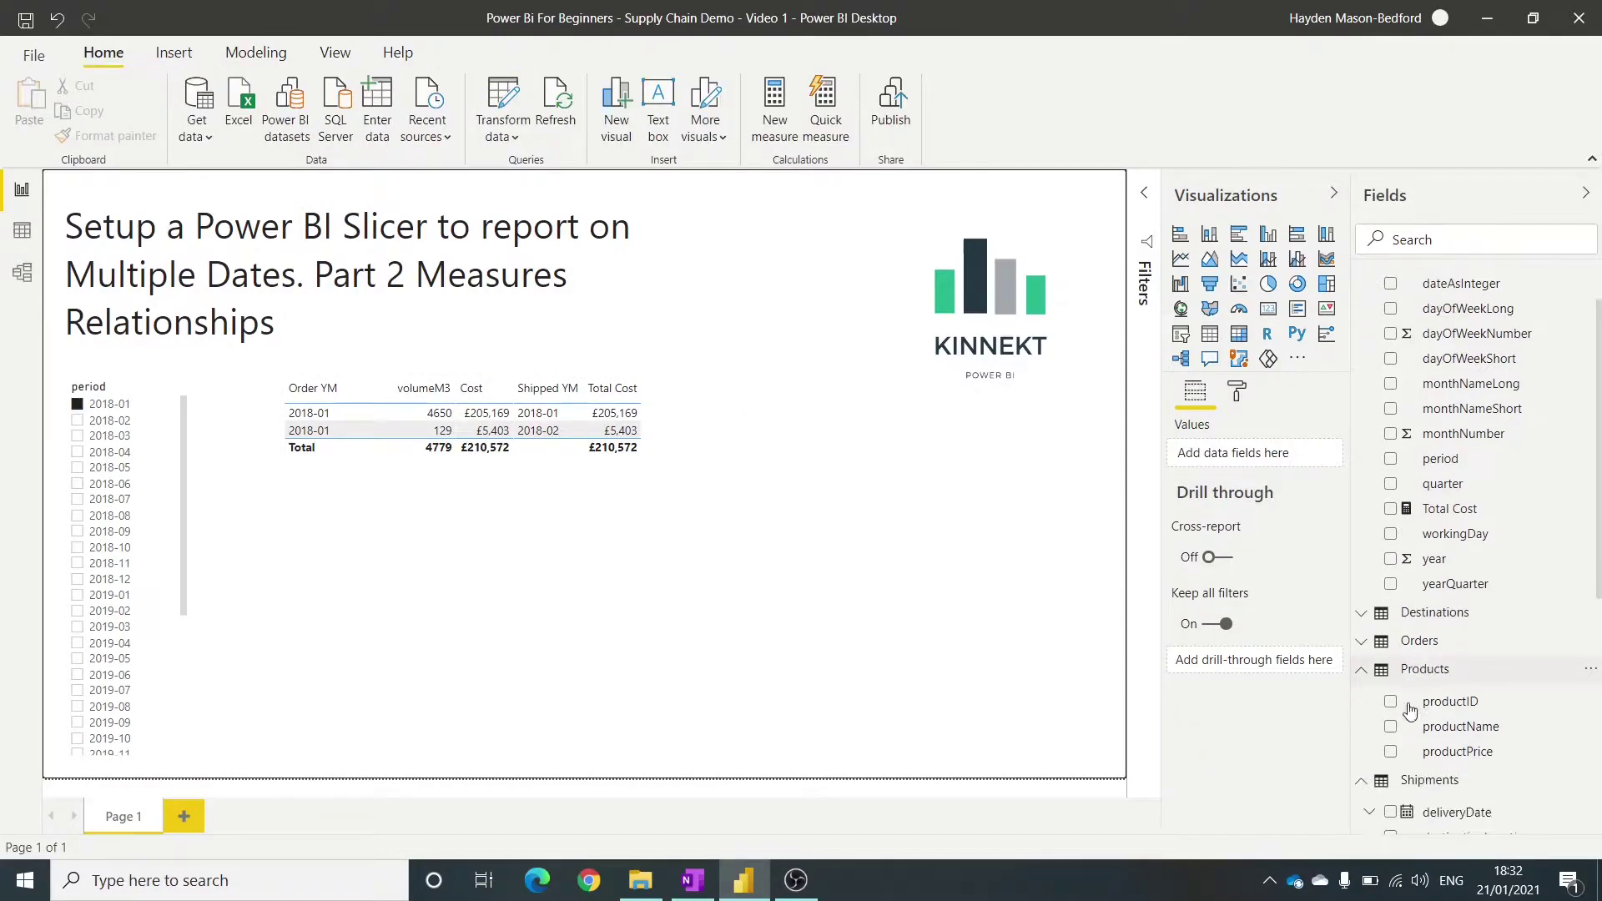
- Start a new measure named 'Total Cost (Shipping Date)'
click(784, 392)
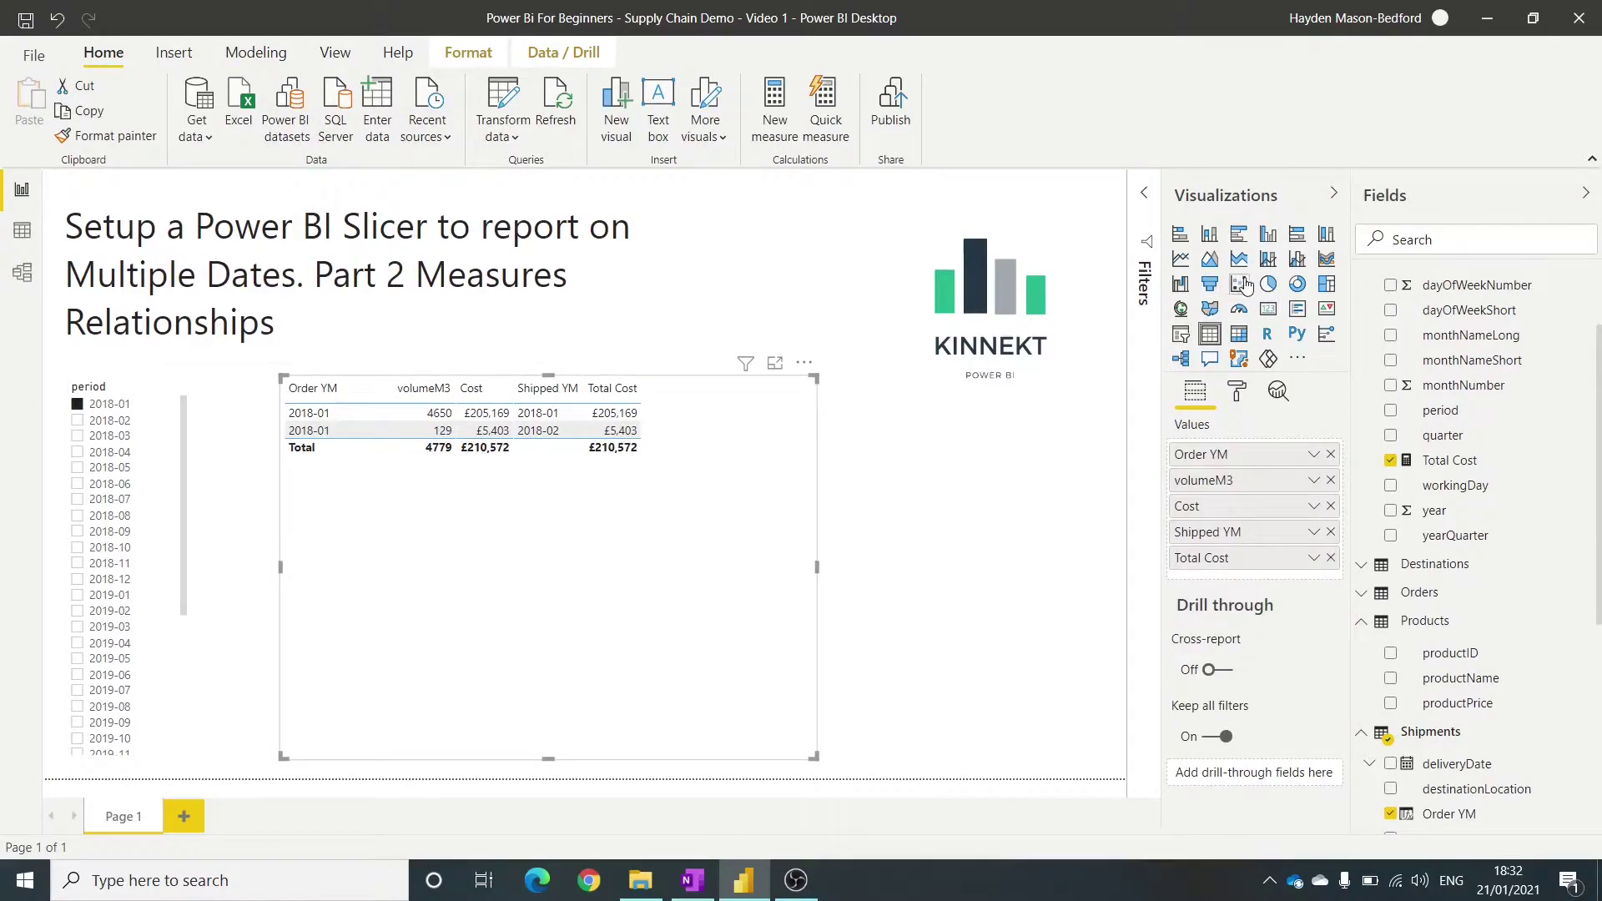
click(774, 114)
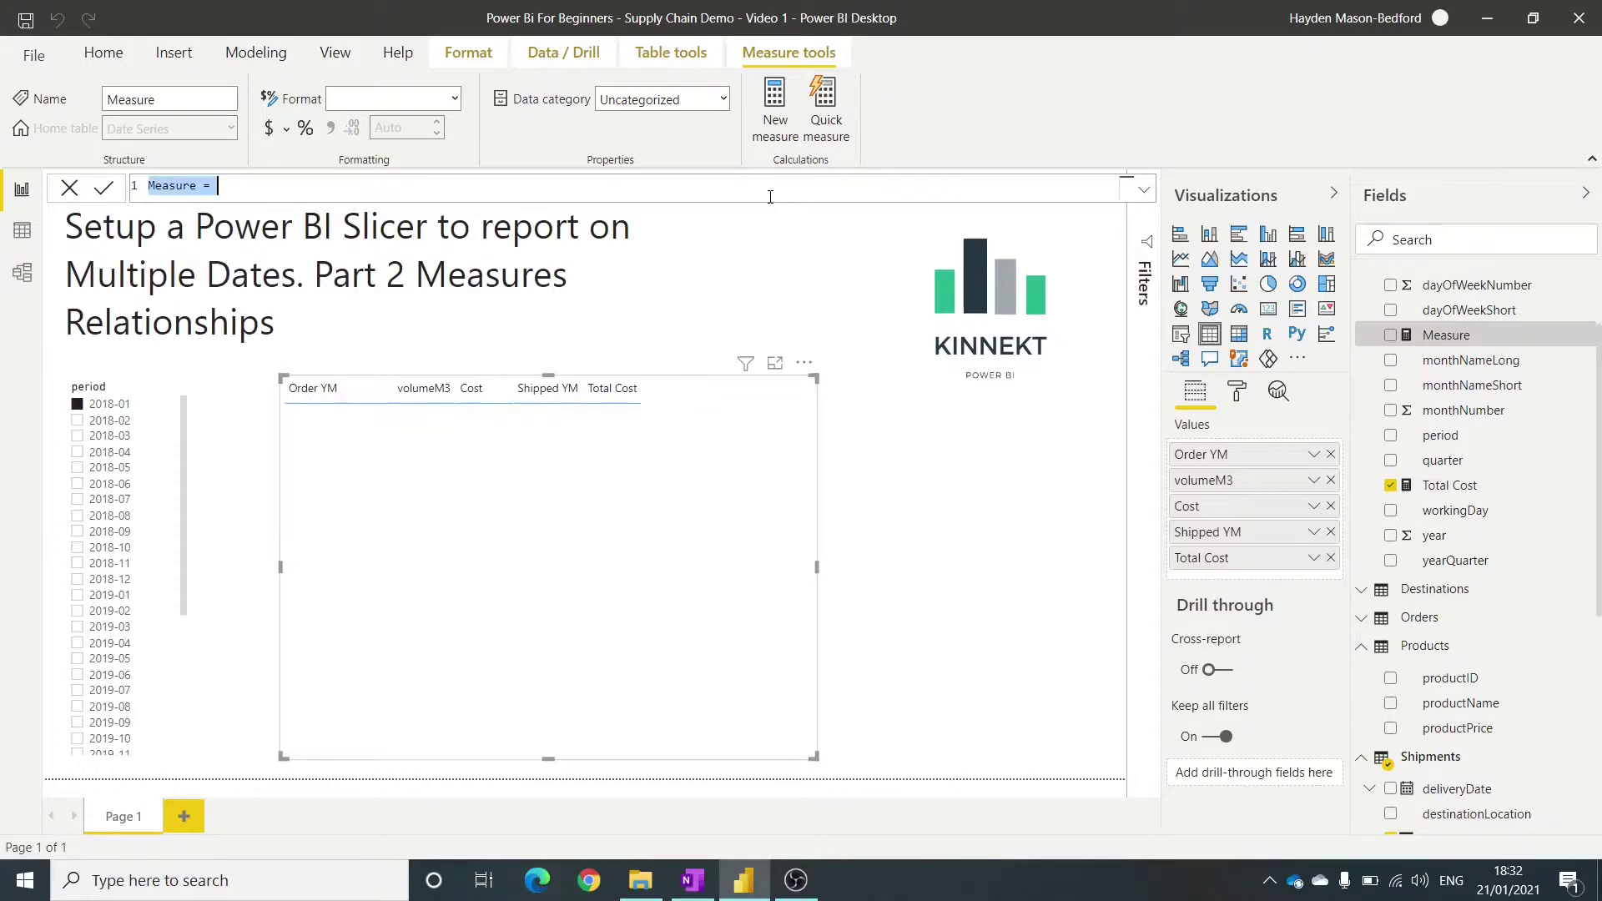
text(Total Cost )
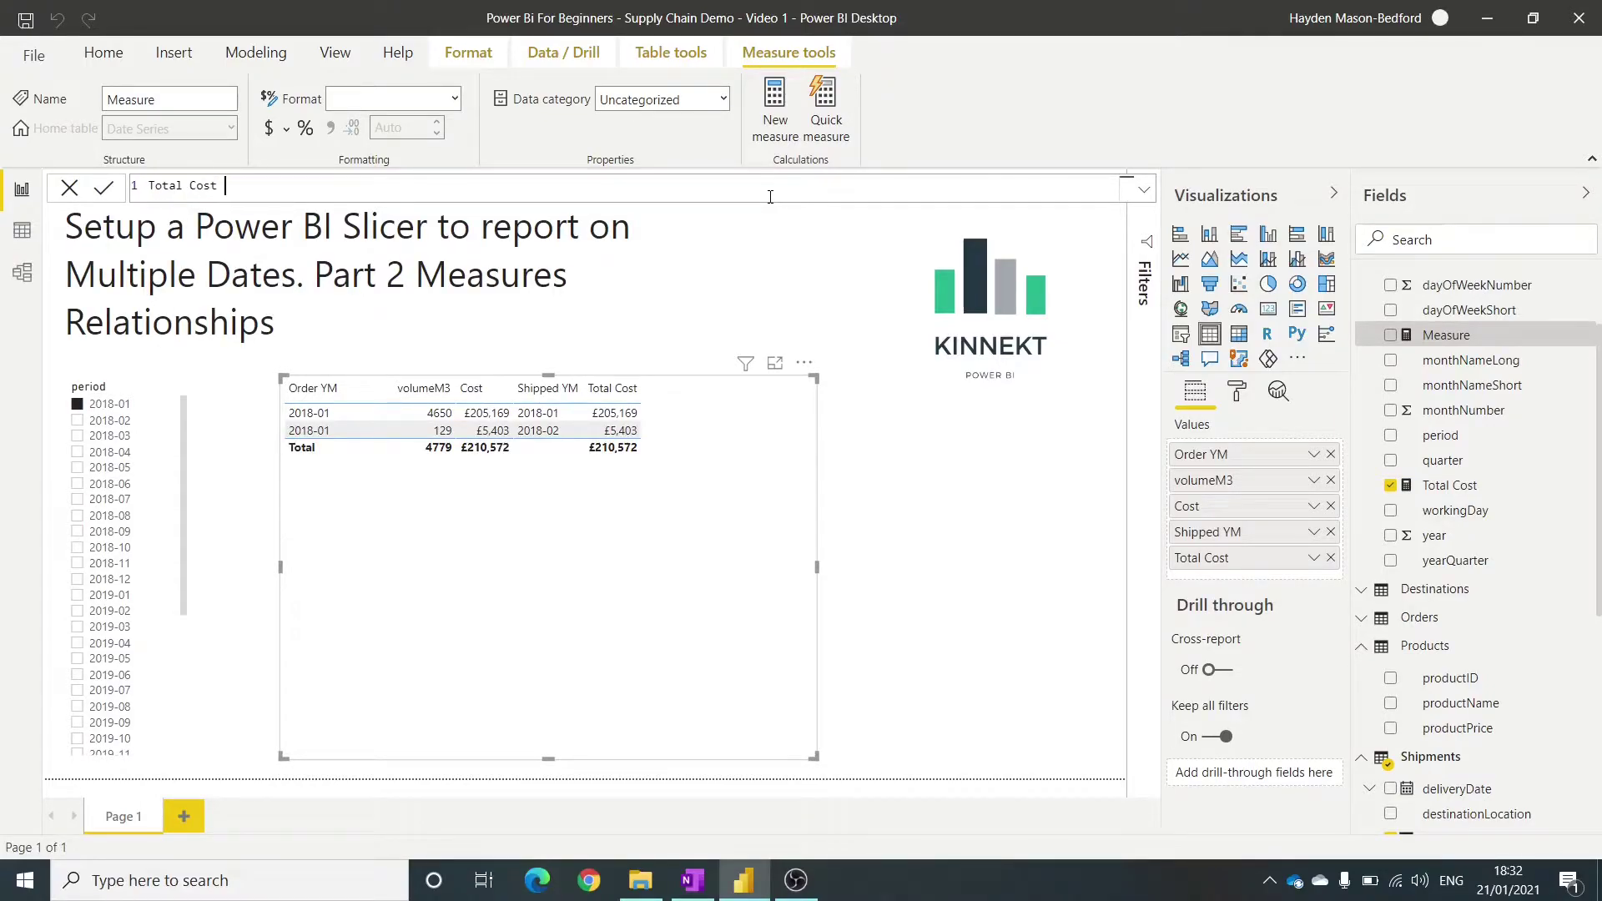
text((Shipping Date) =)
key(shift+Return)
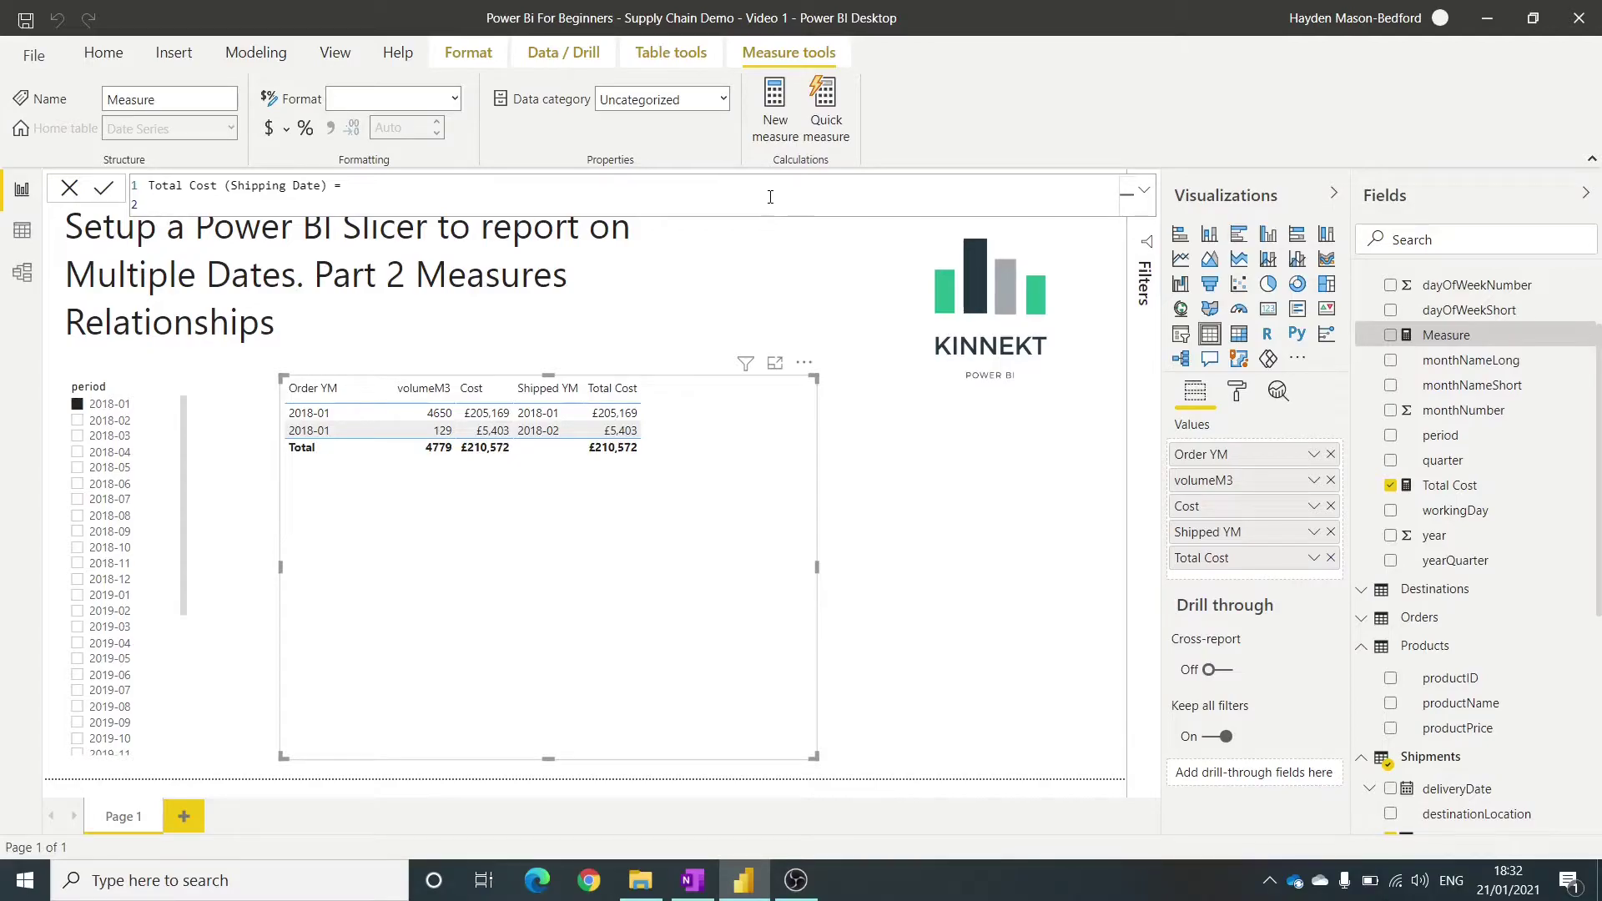
- Begin the formula with CALCULATE(SUM('Shipments Cost'[Cost])
text(Ca)
key(Tab)
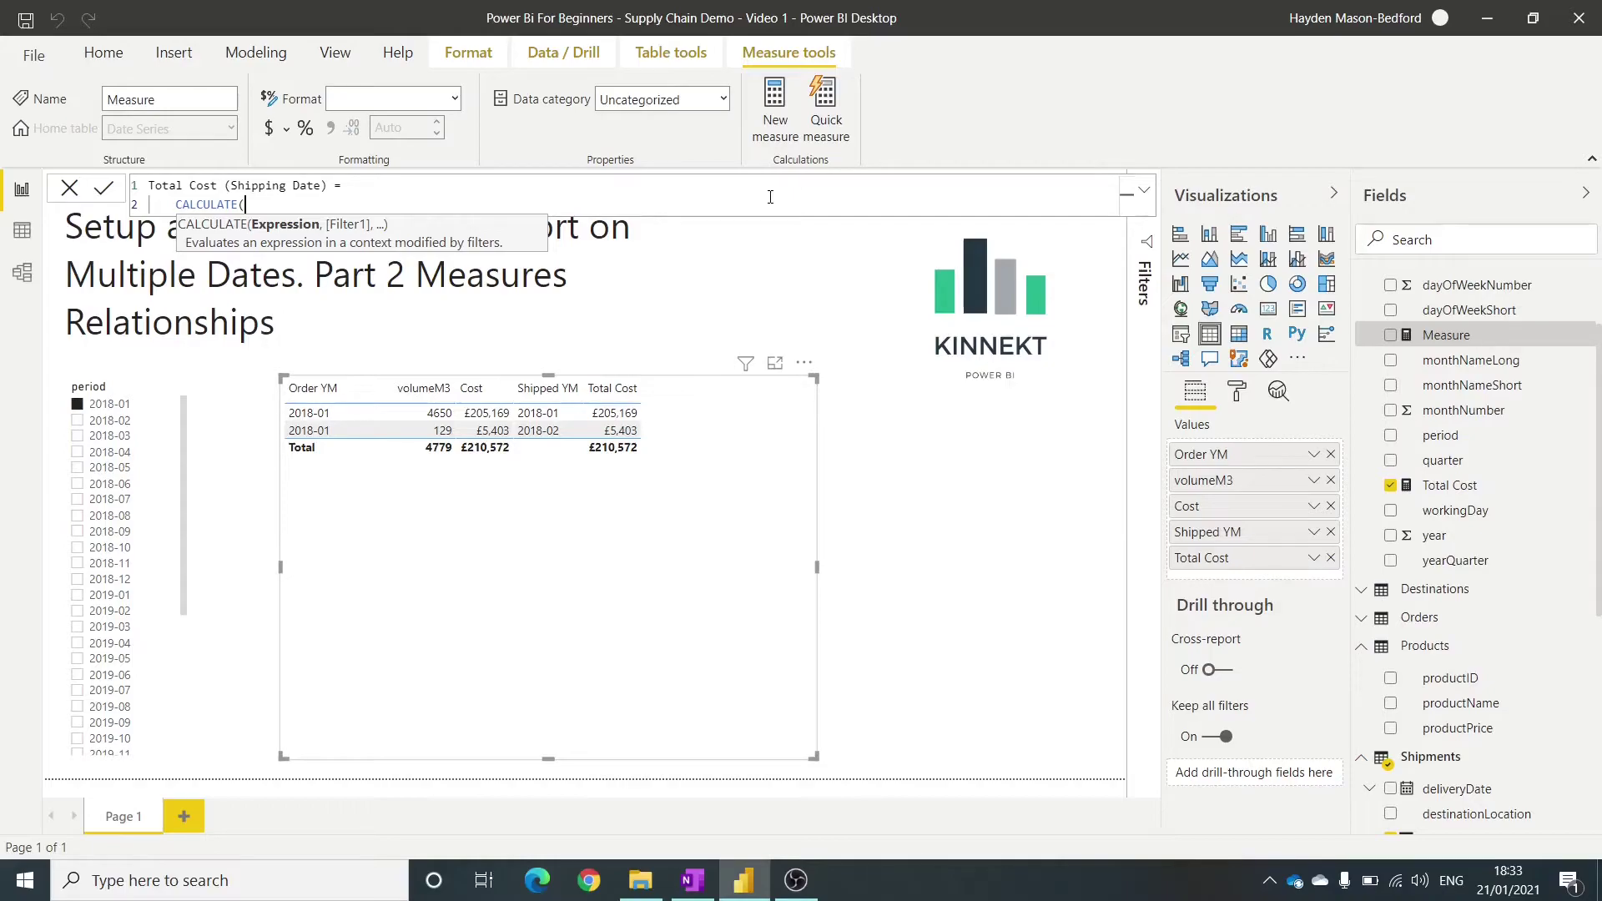
text(sum)
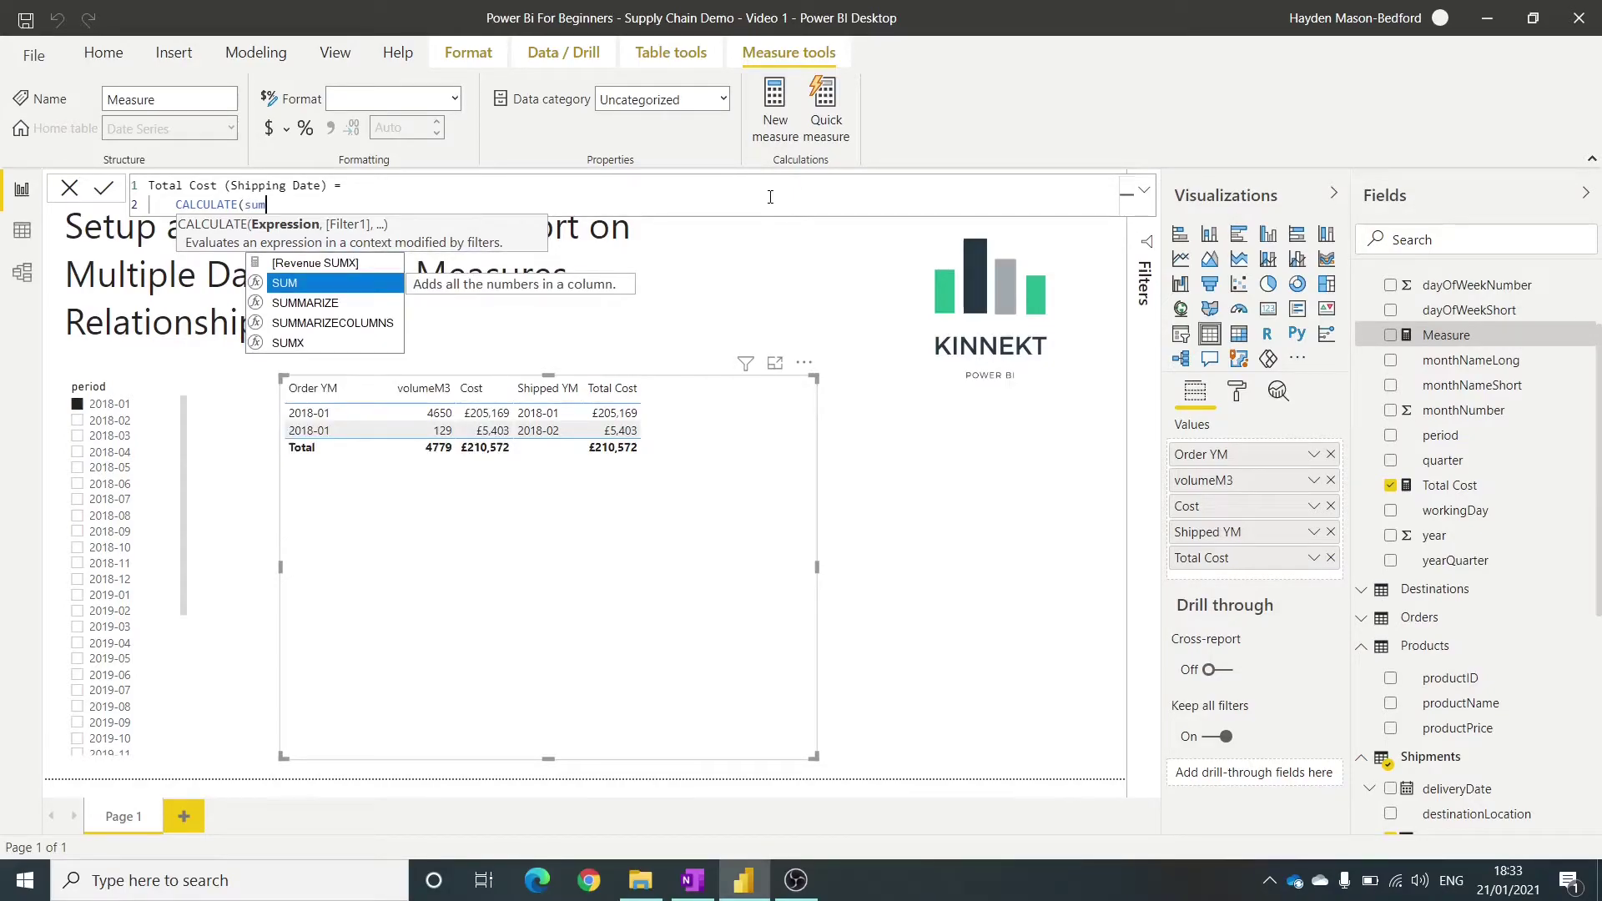
key(Tab)
text(cos)
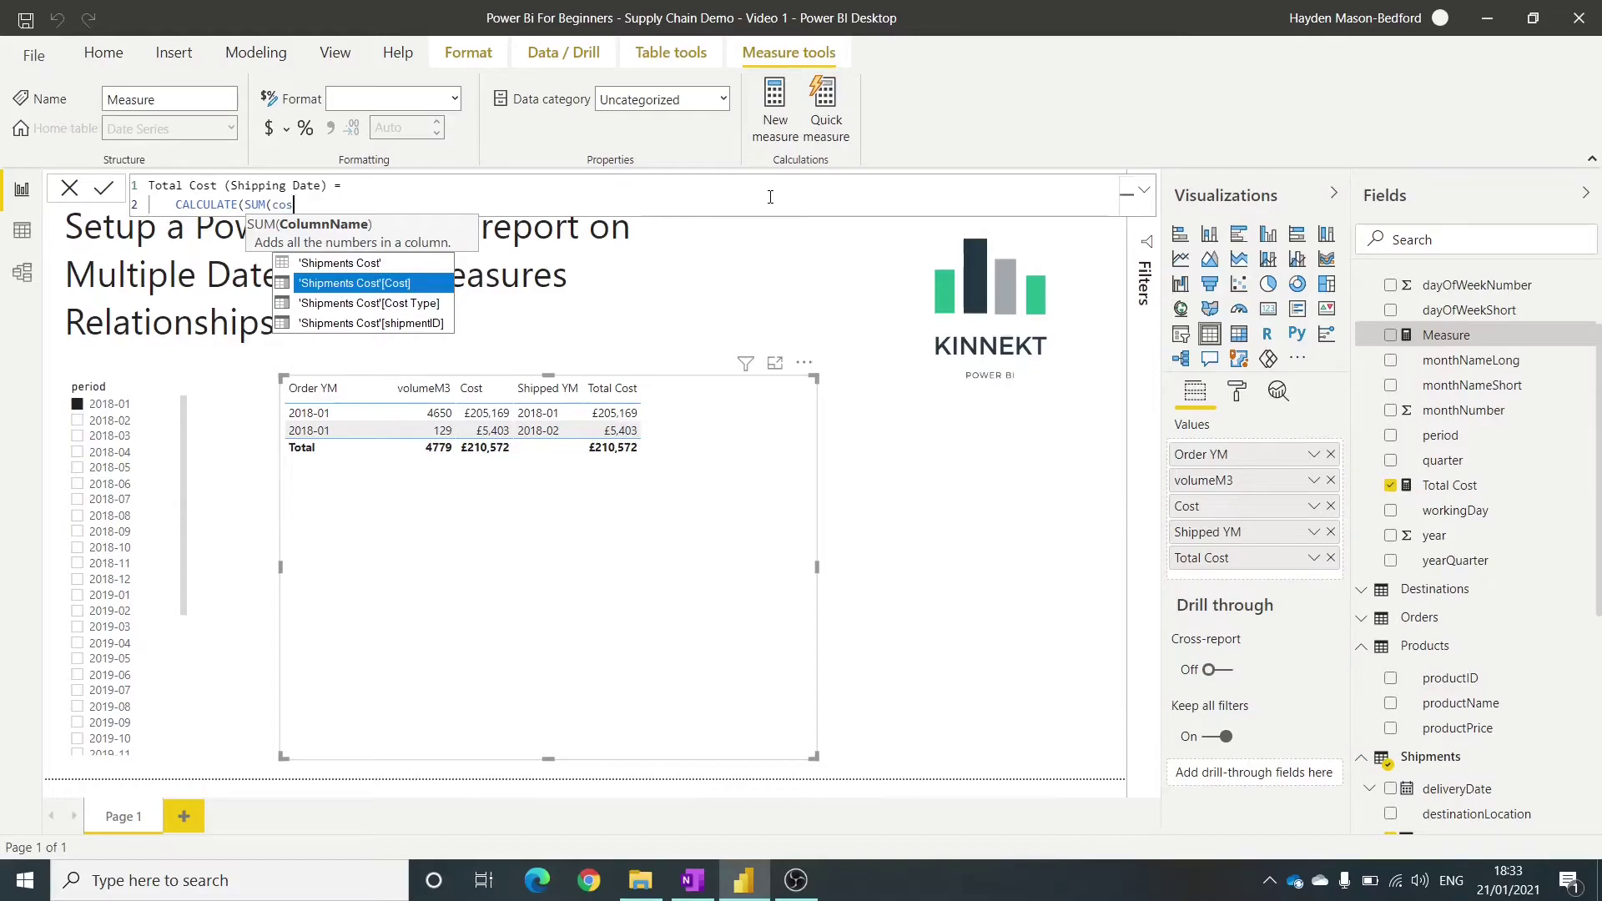
key(Tab)
- Add USERELATIONSHIP('Date Series'[Date], Shipments[shippingDate]) and close the formula
text())
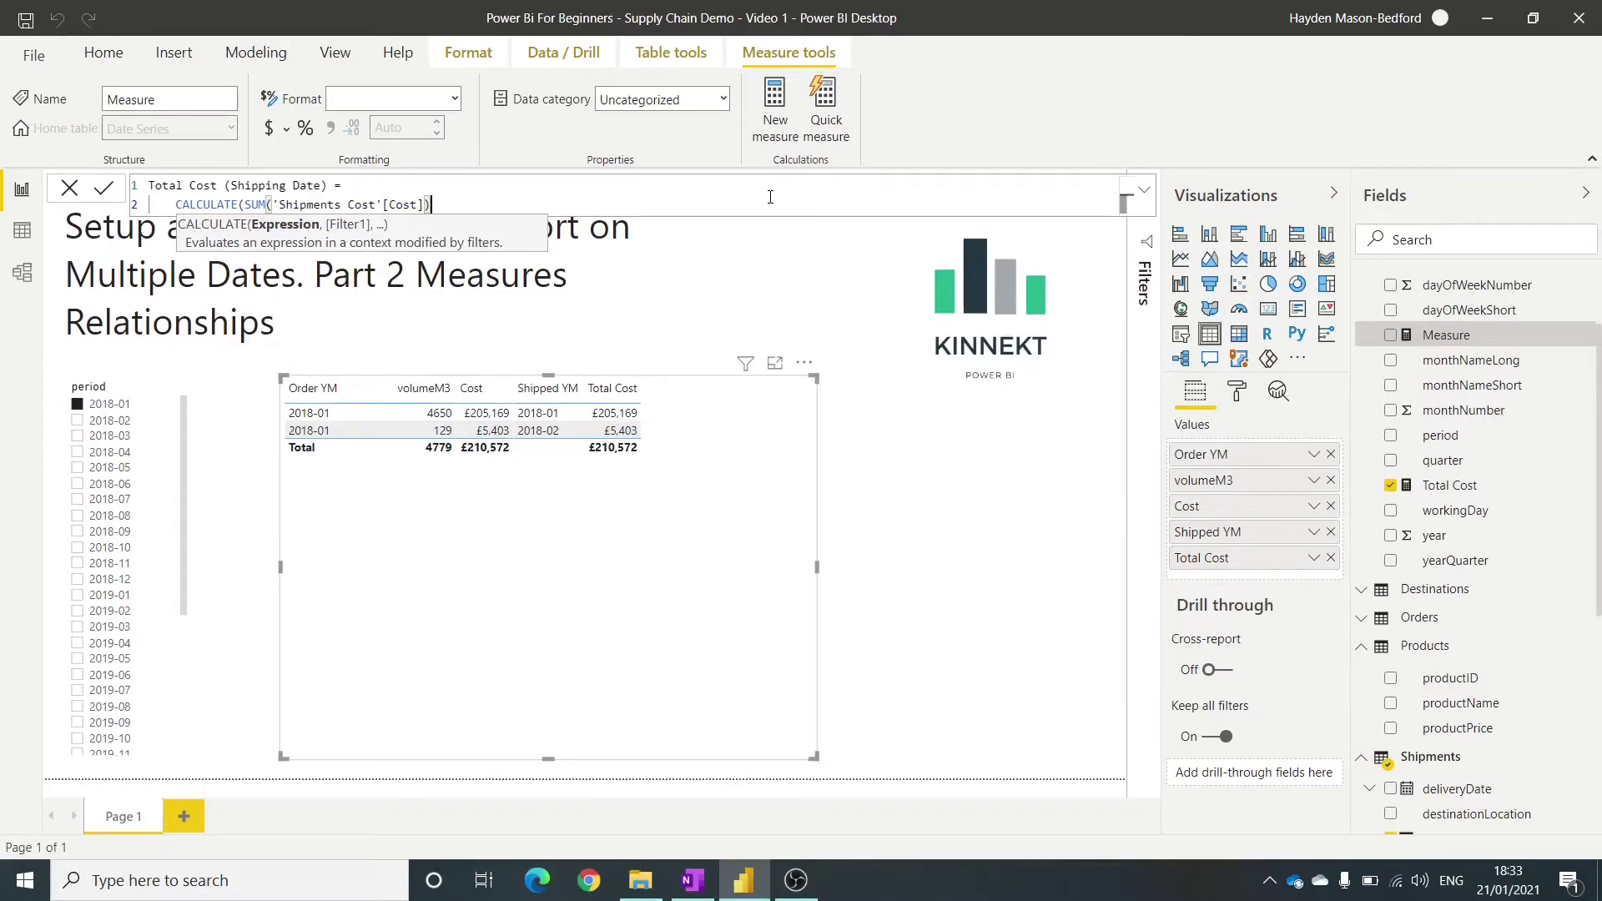
text(,)
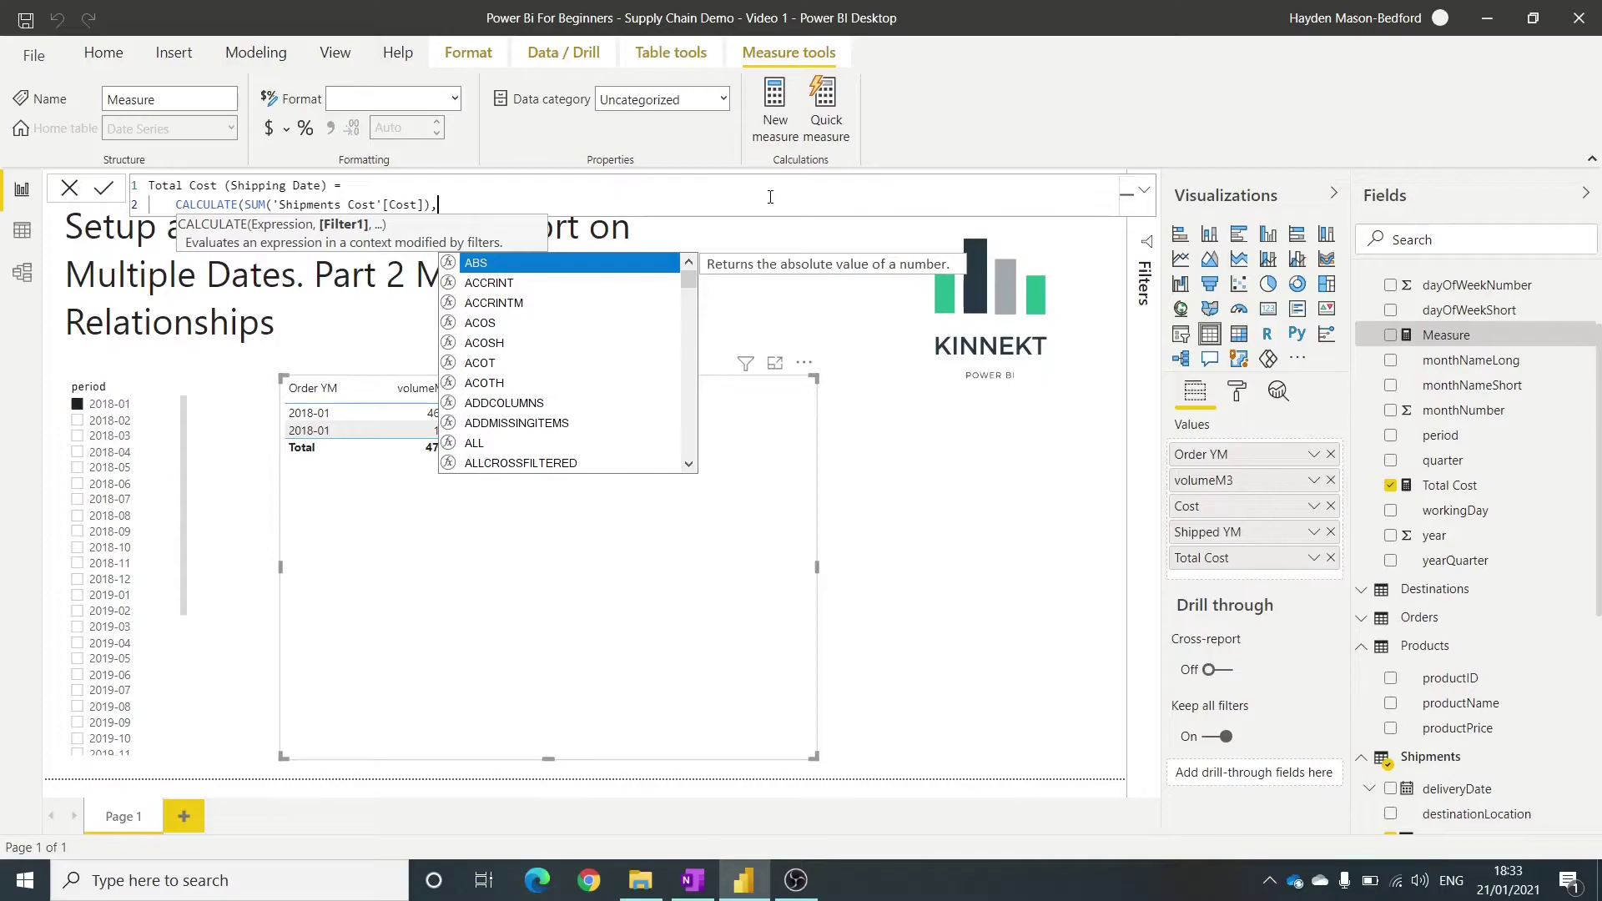
text(use)
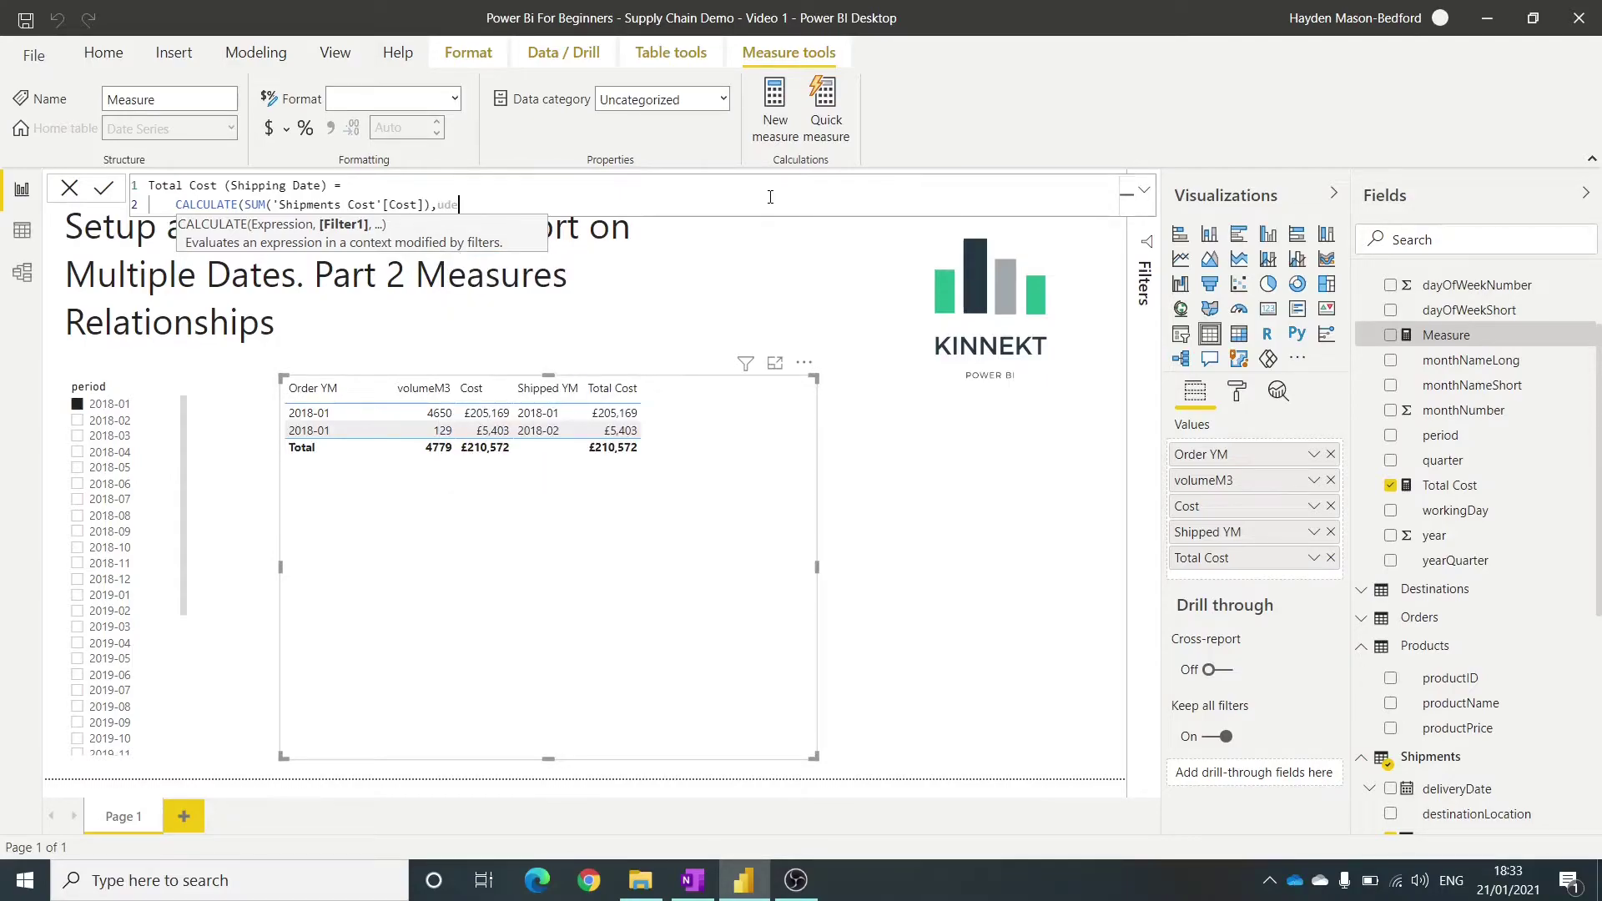
key(Tab)
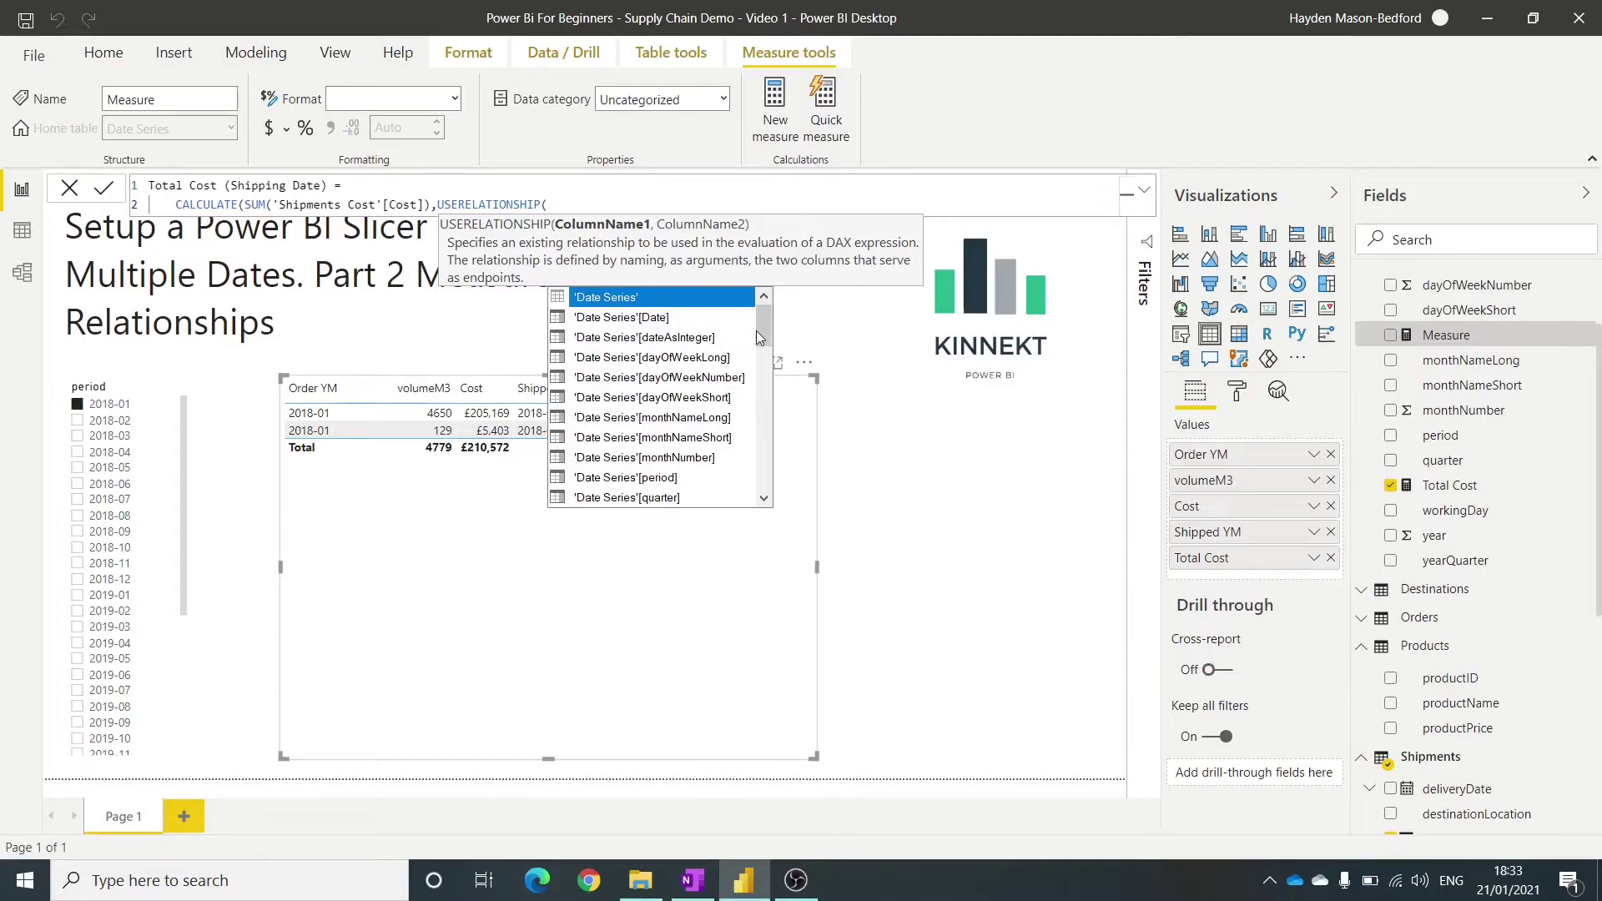
scroll(756, 333, down, 2)
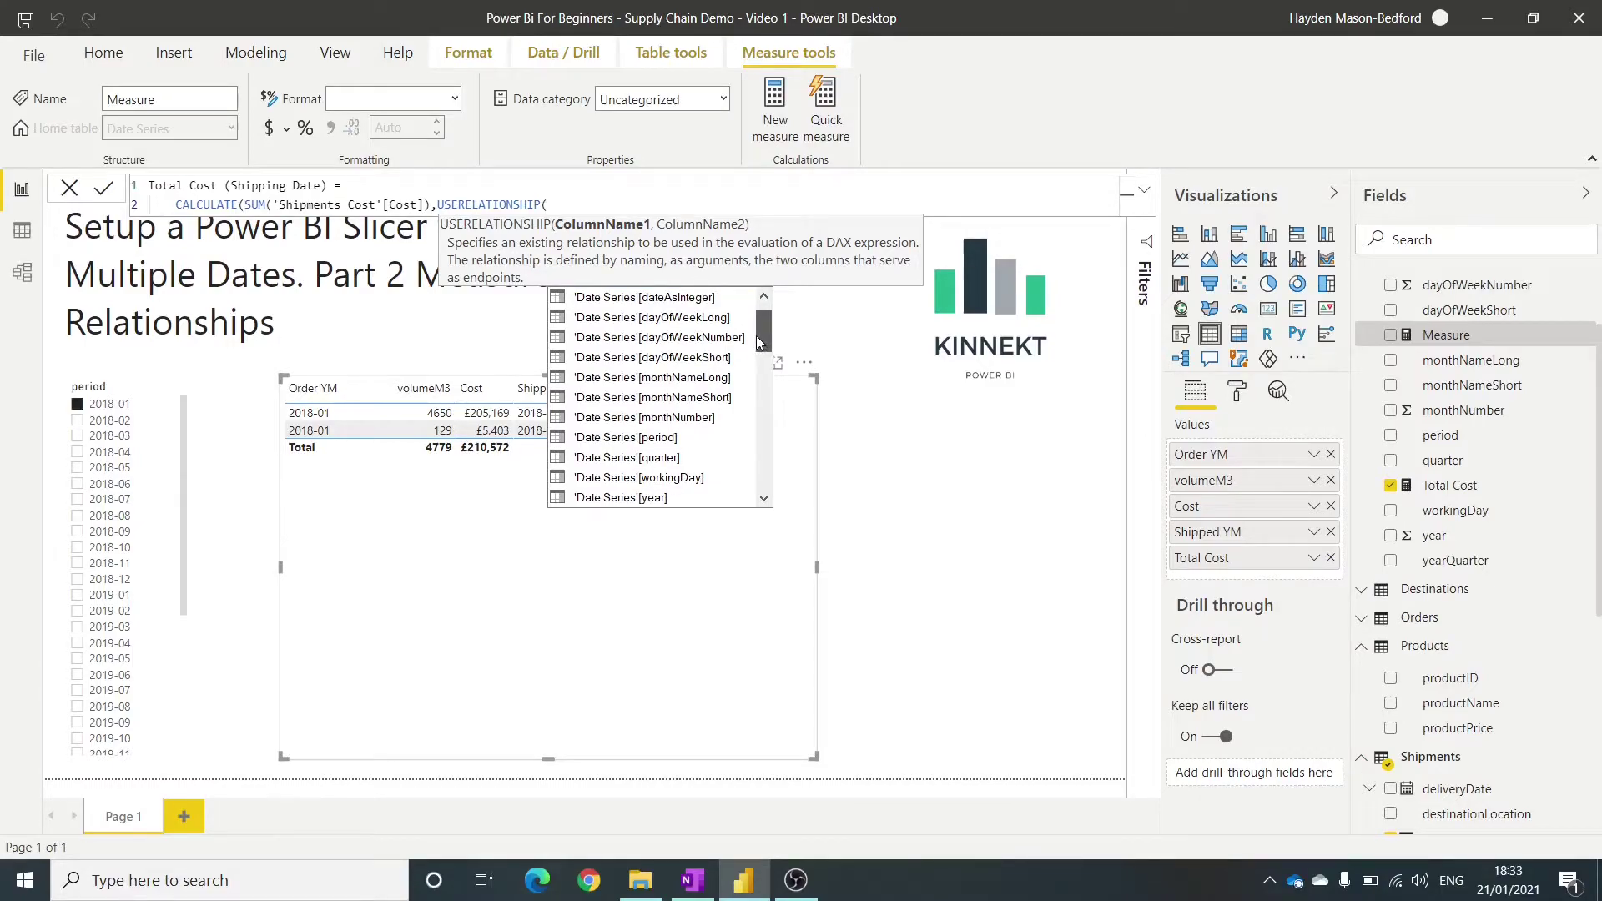
scroll(676, 315, up, 2)
click(677, 317)
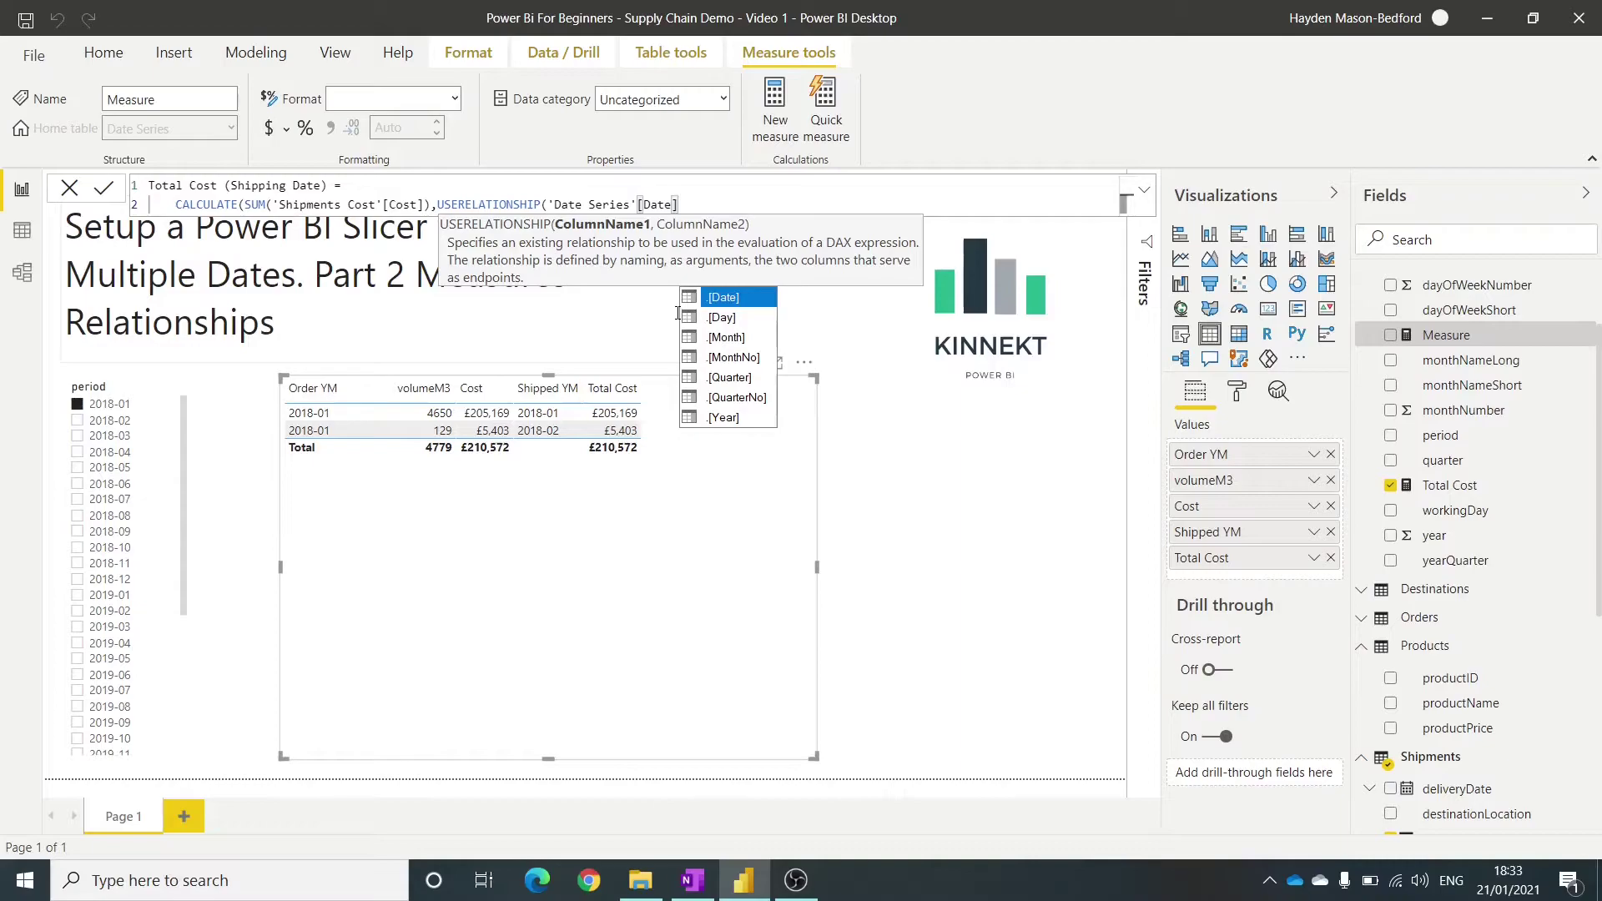
text(,)
text( Shipme)
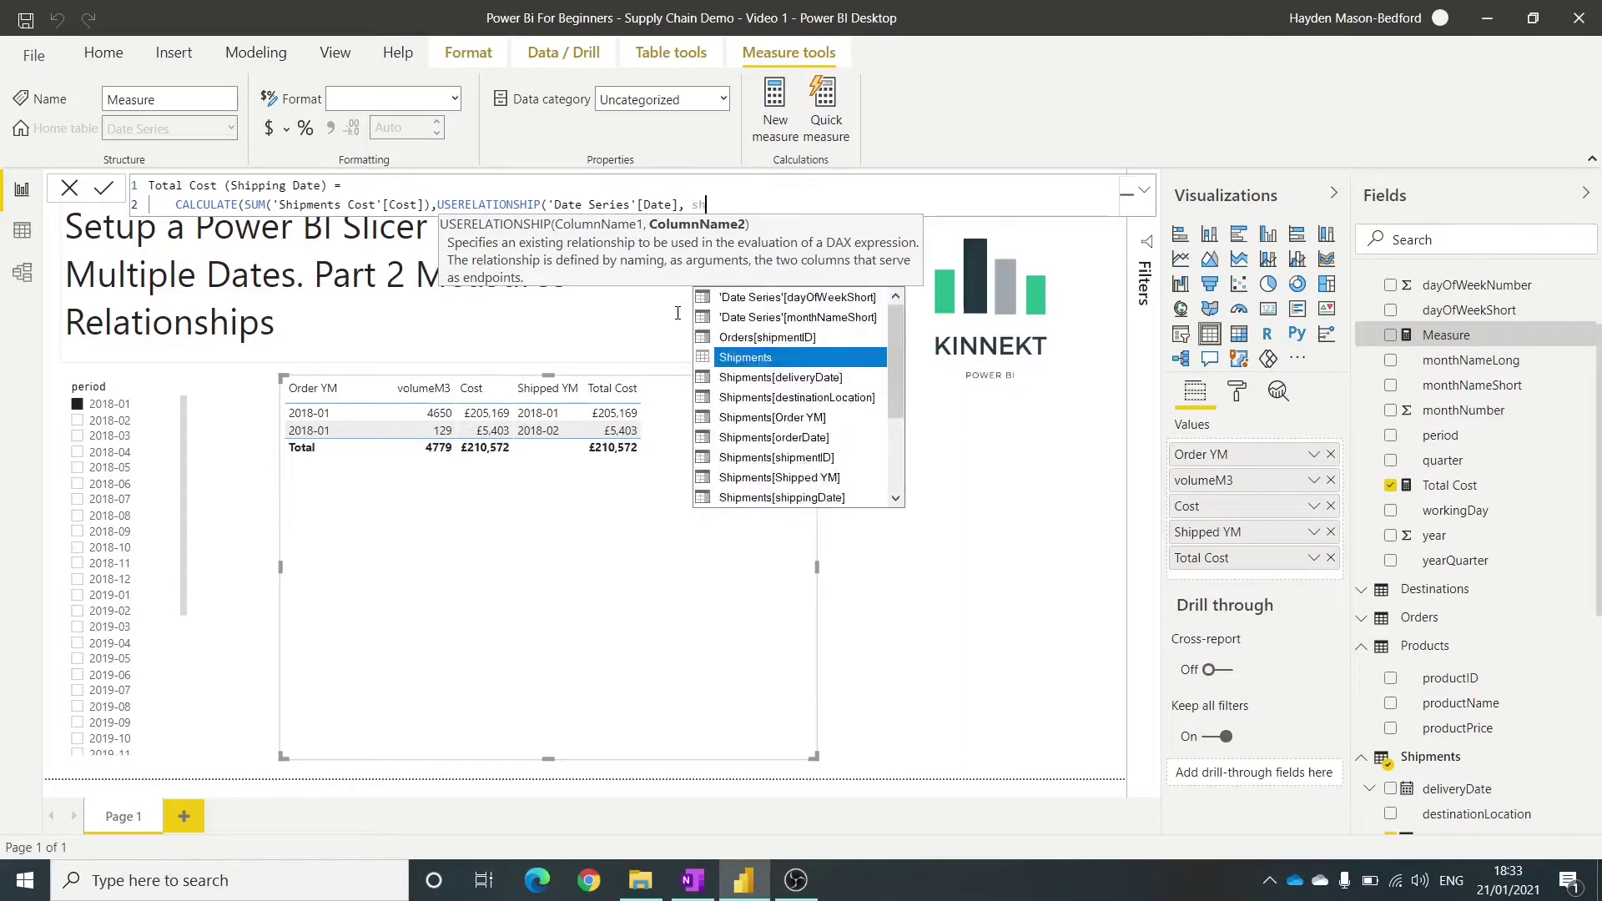
key(Tab)
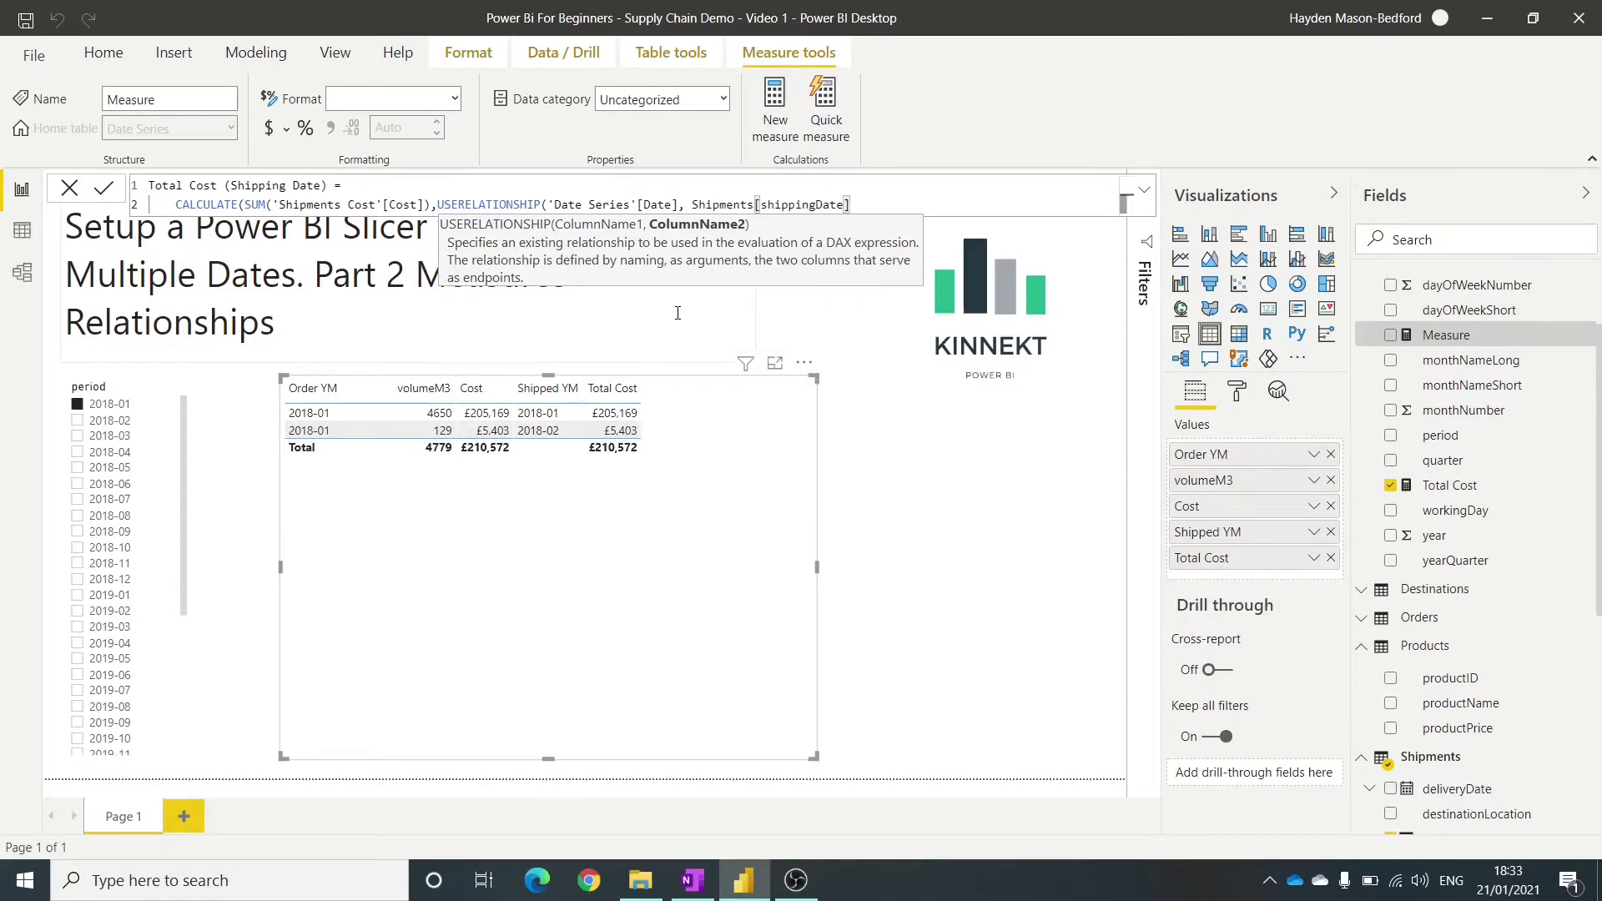
text())
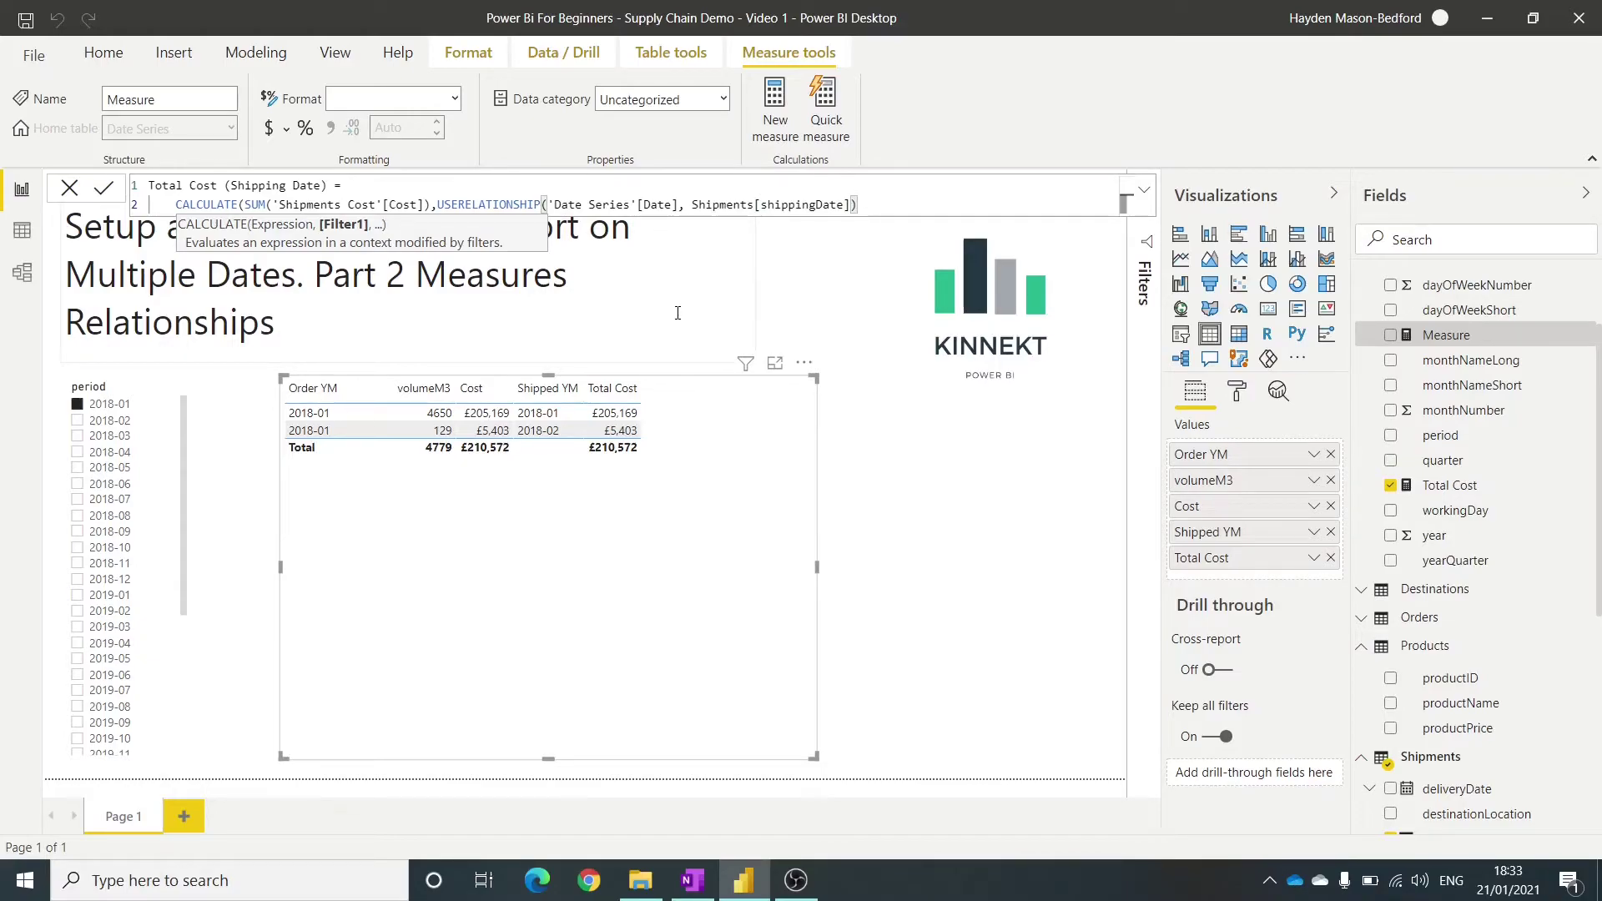
text())
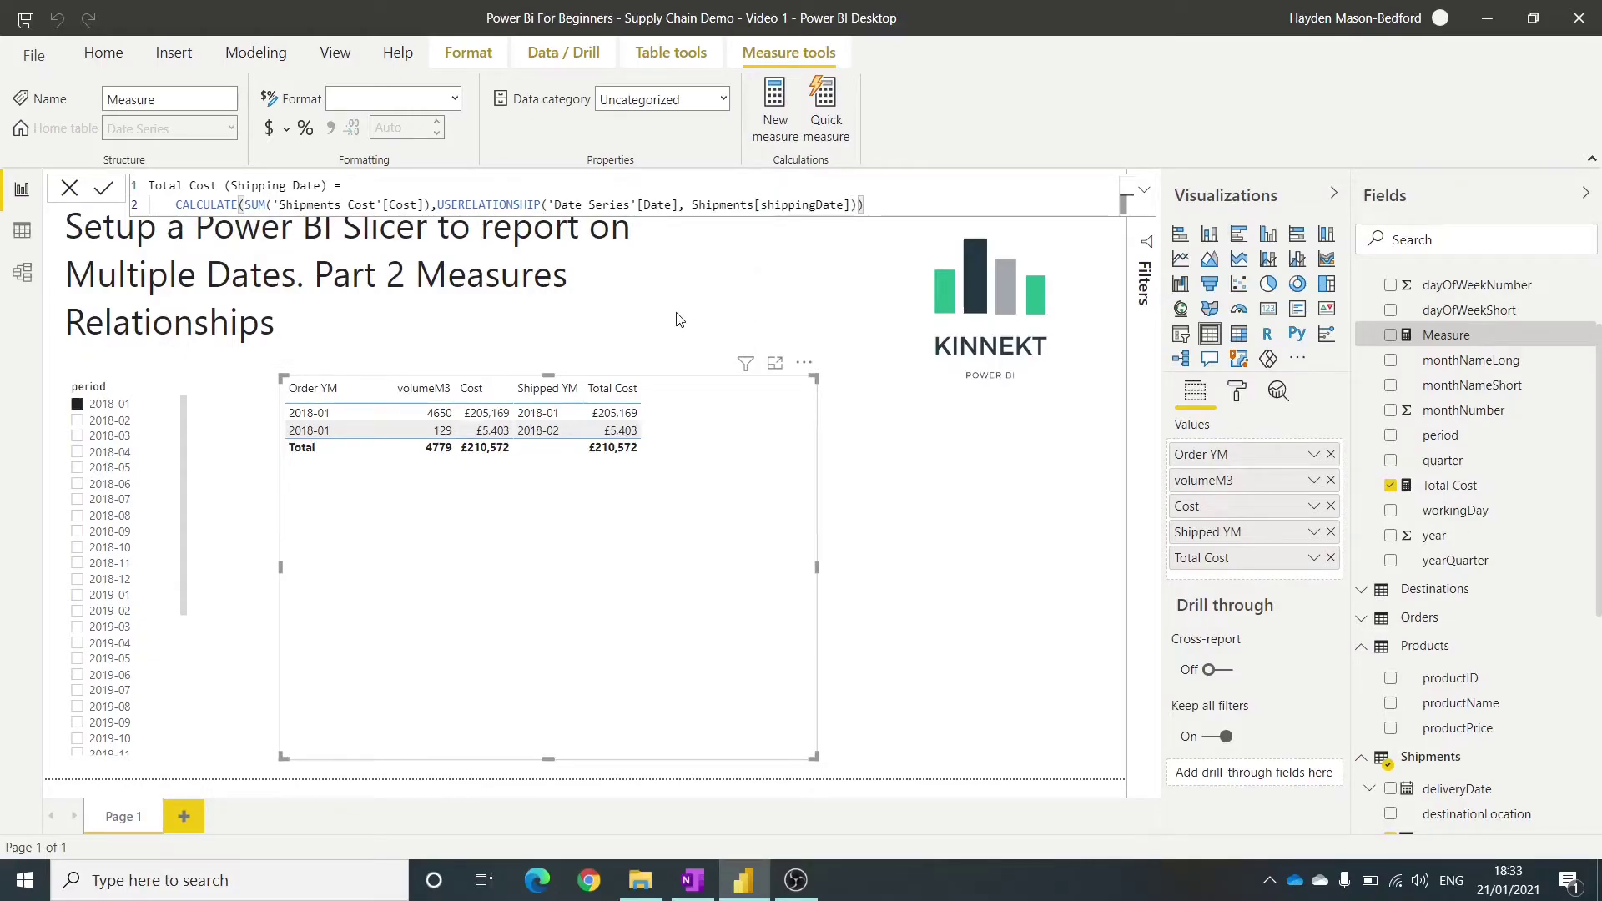
- Commit the shipping-date measure, drag it into the table's Values, and remove Shipped YM
key(Return)
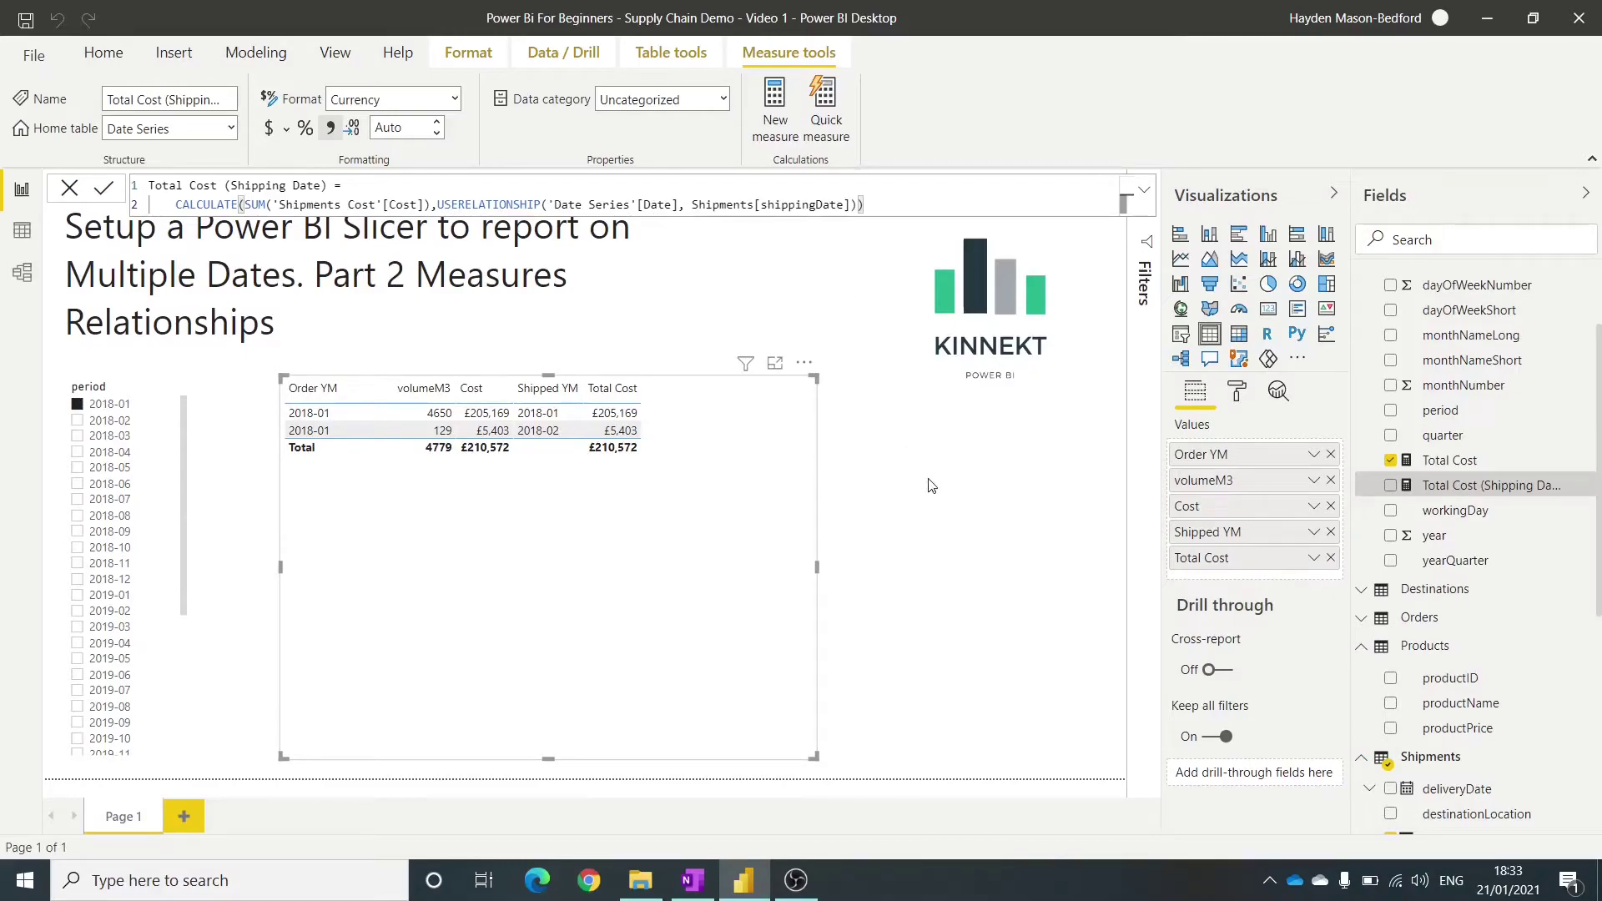
drag(1137, 443, 714, 414)
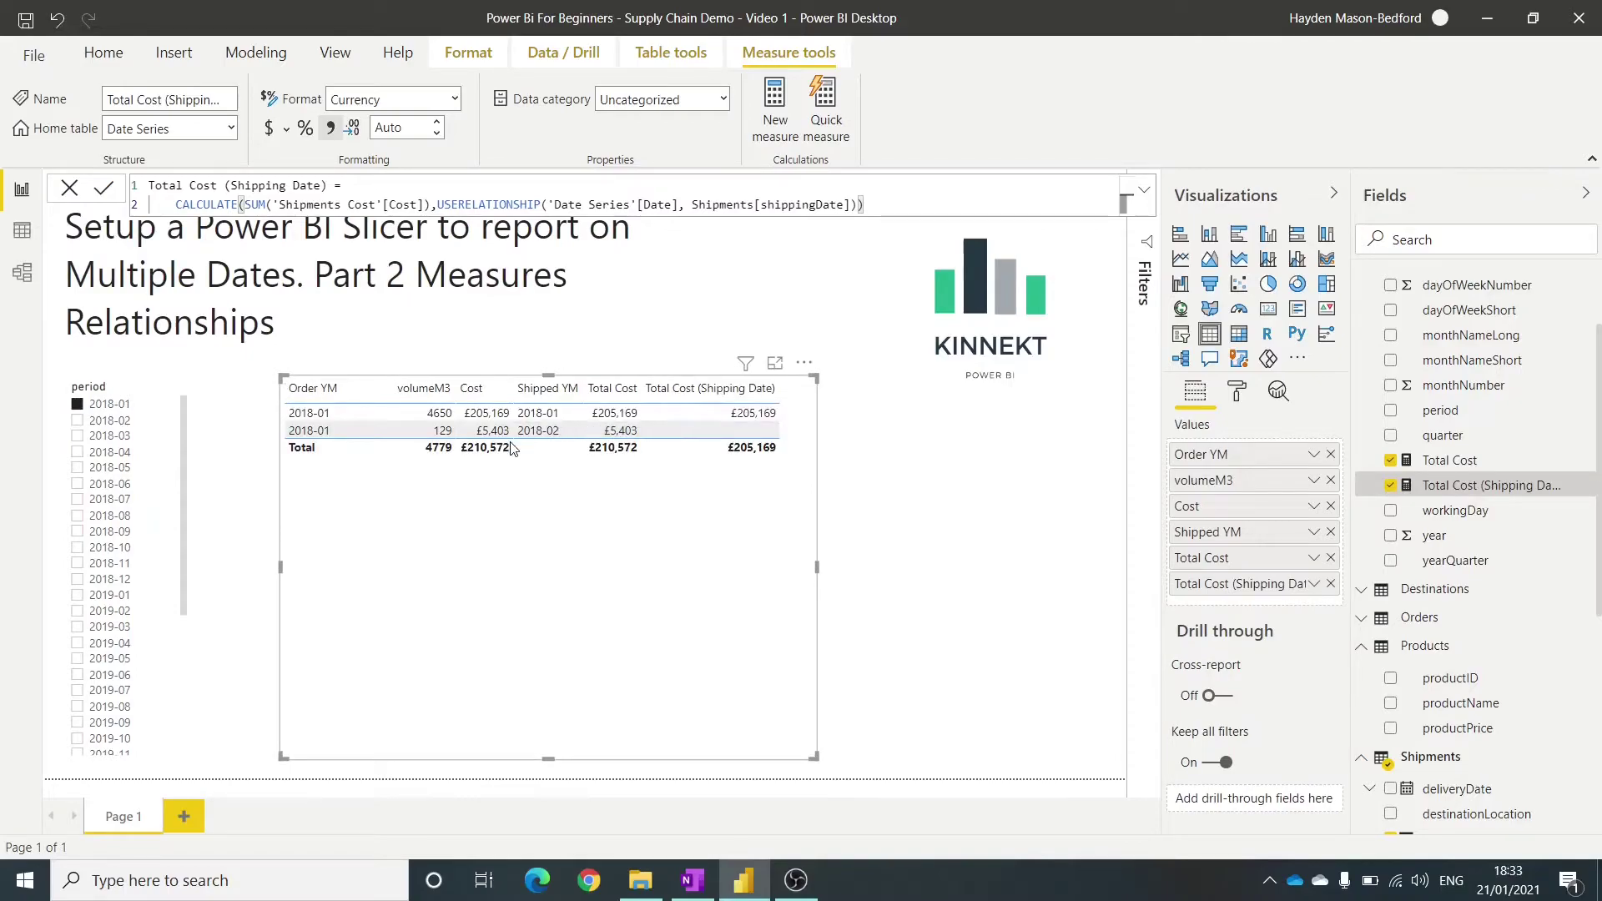
click(1330, 532)
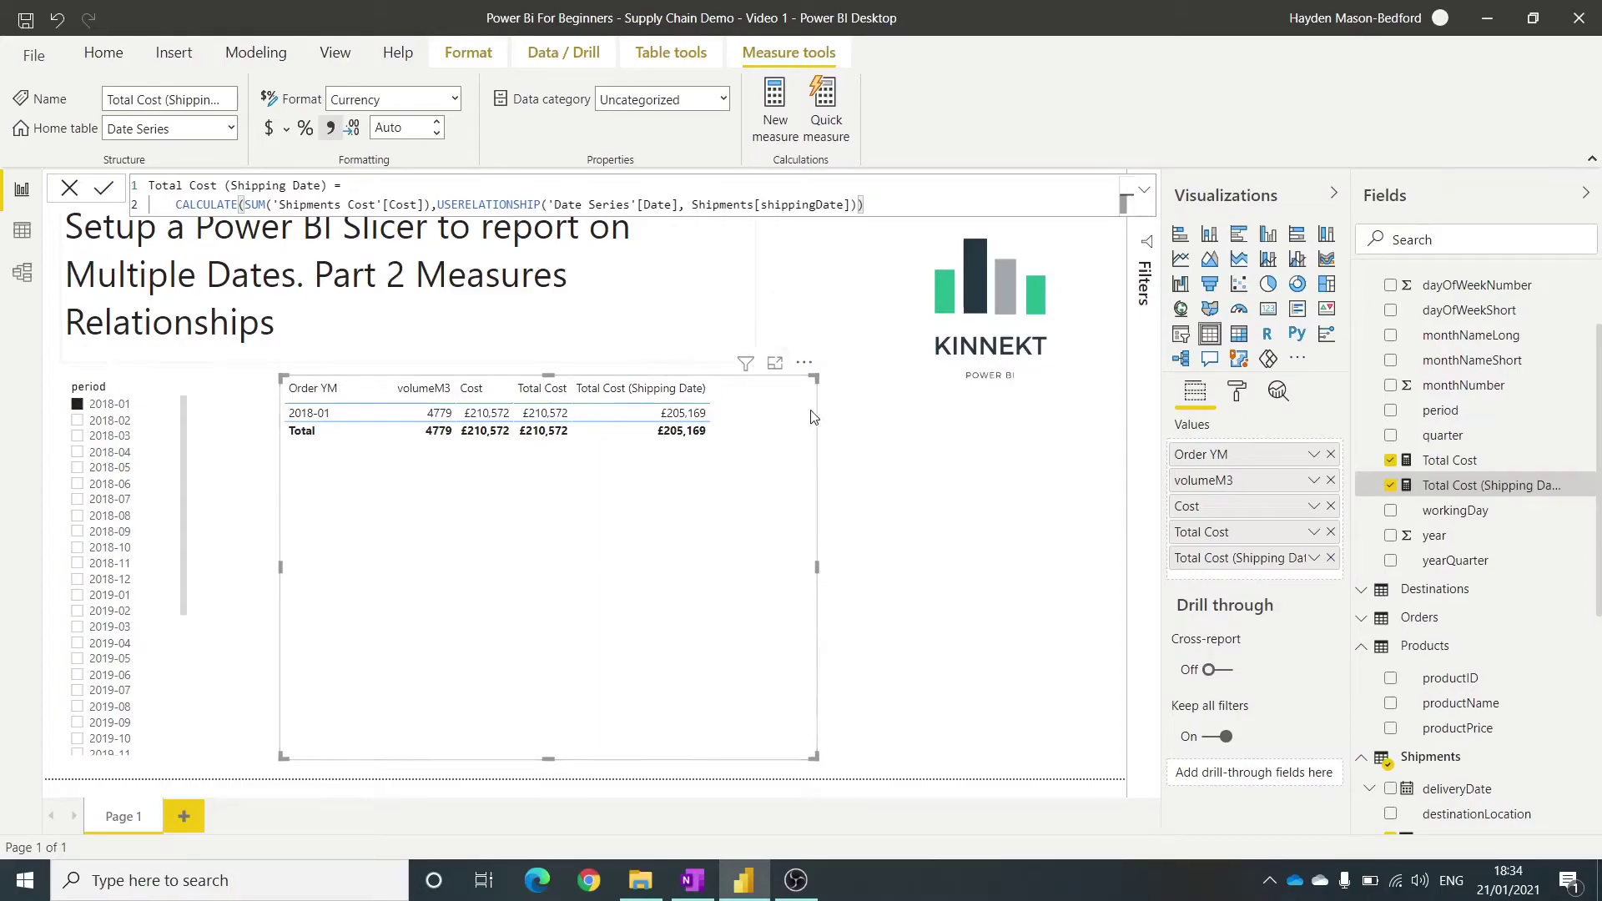
click(861, 576)
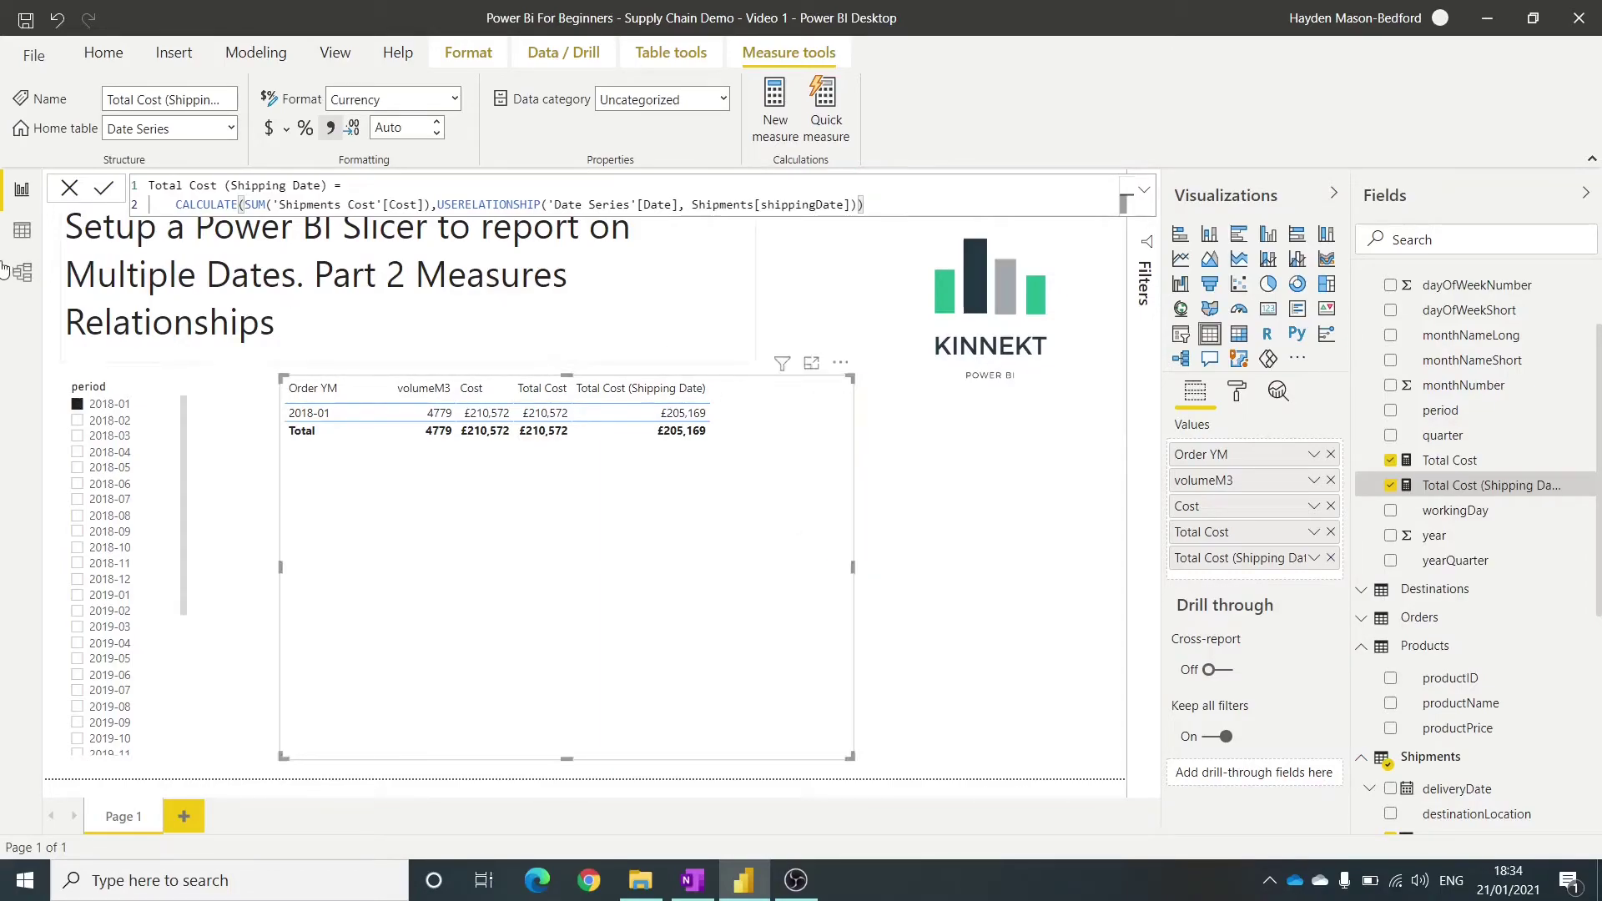
click(22, 230)
click(22, 272)
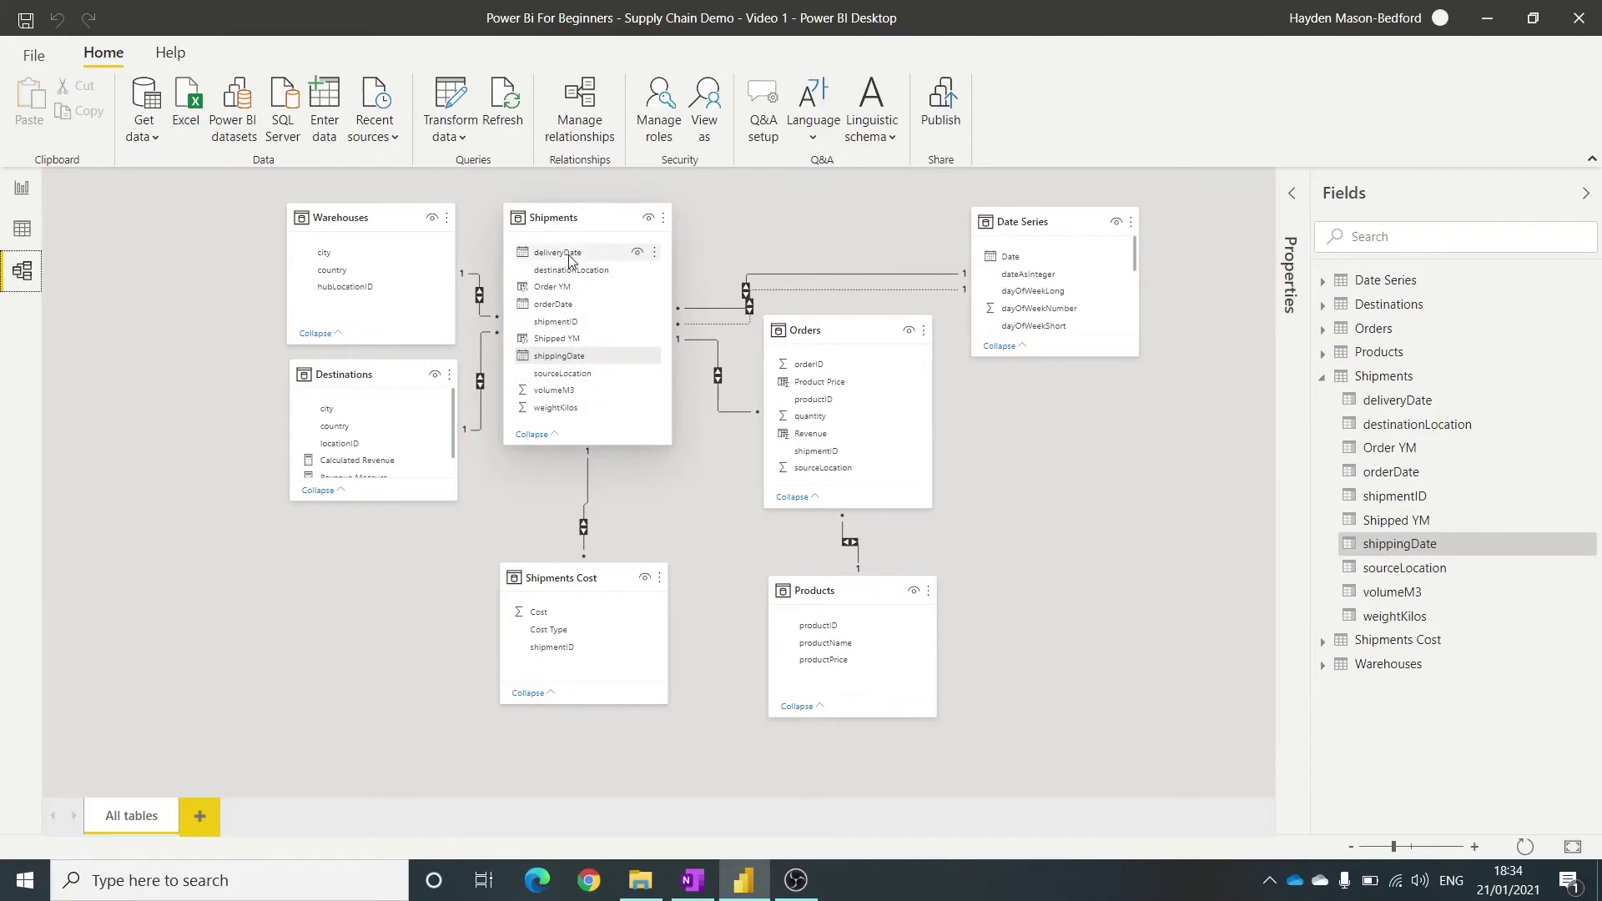
drag(572, 254, 1012, 254)
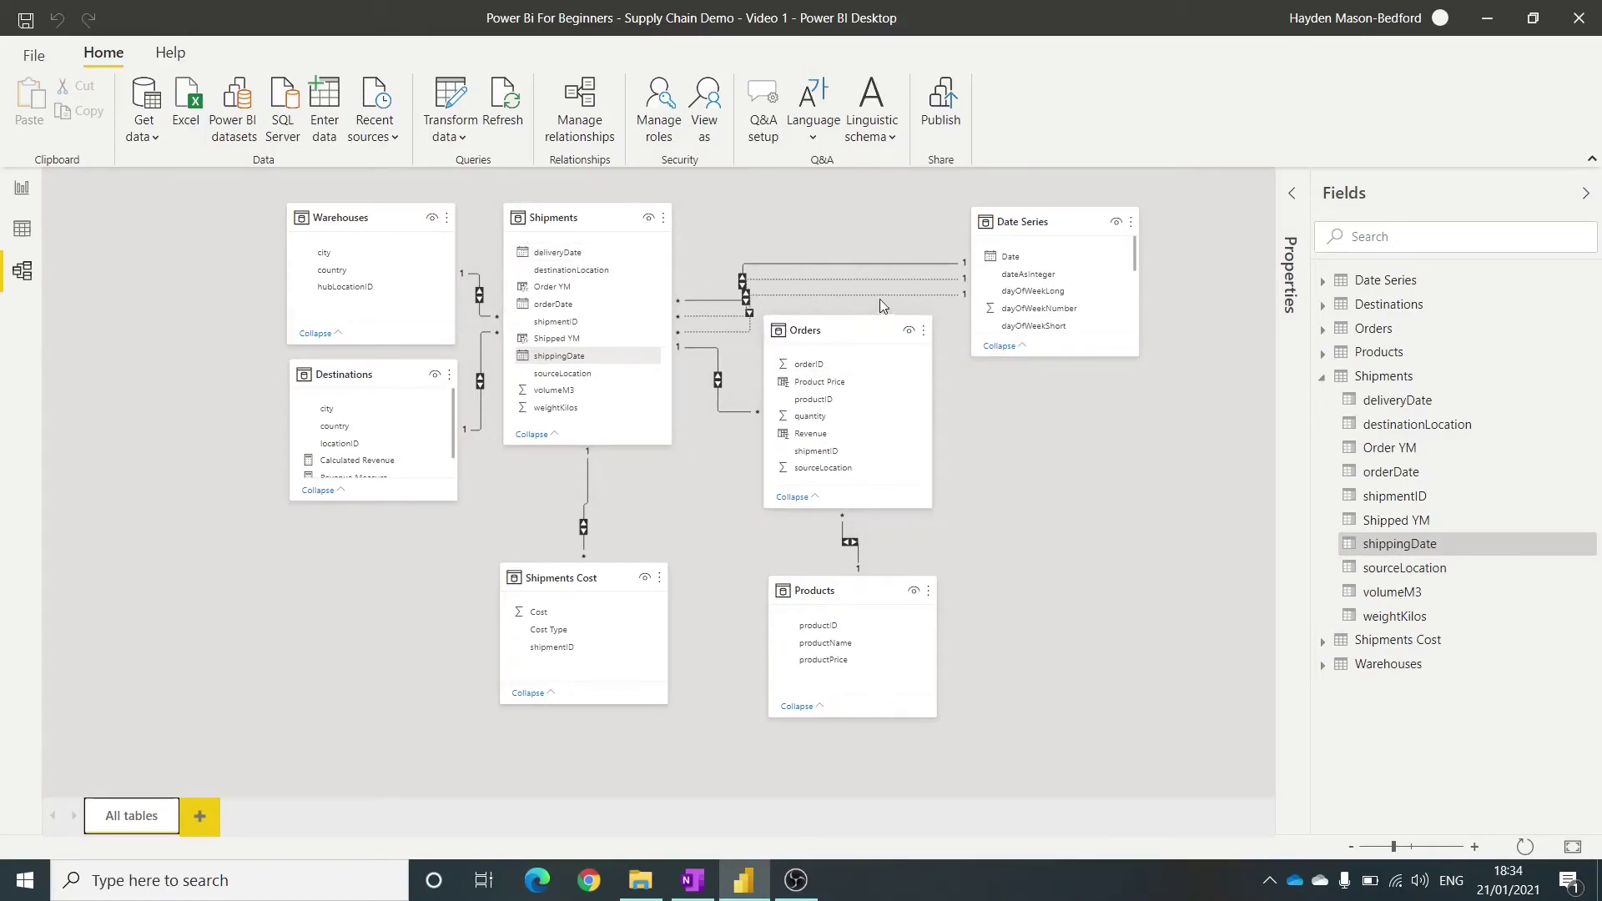
click(22, 228)
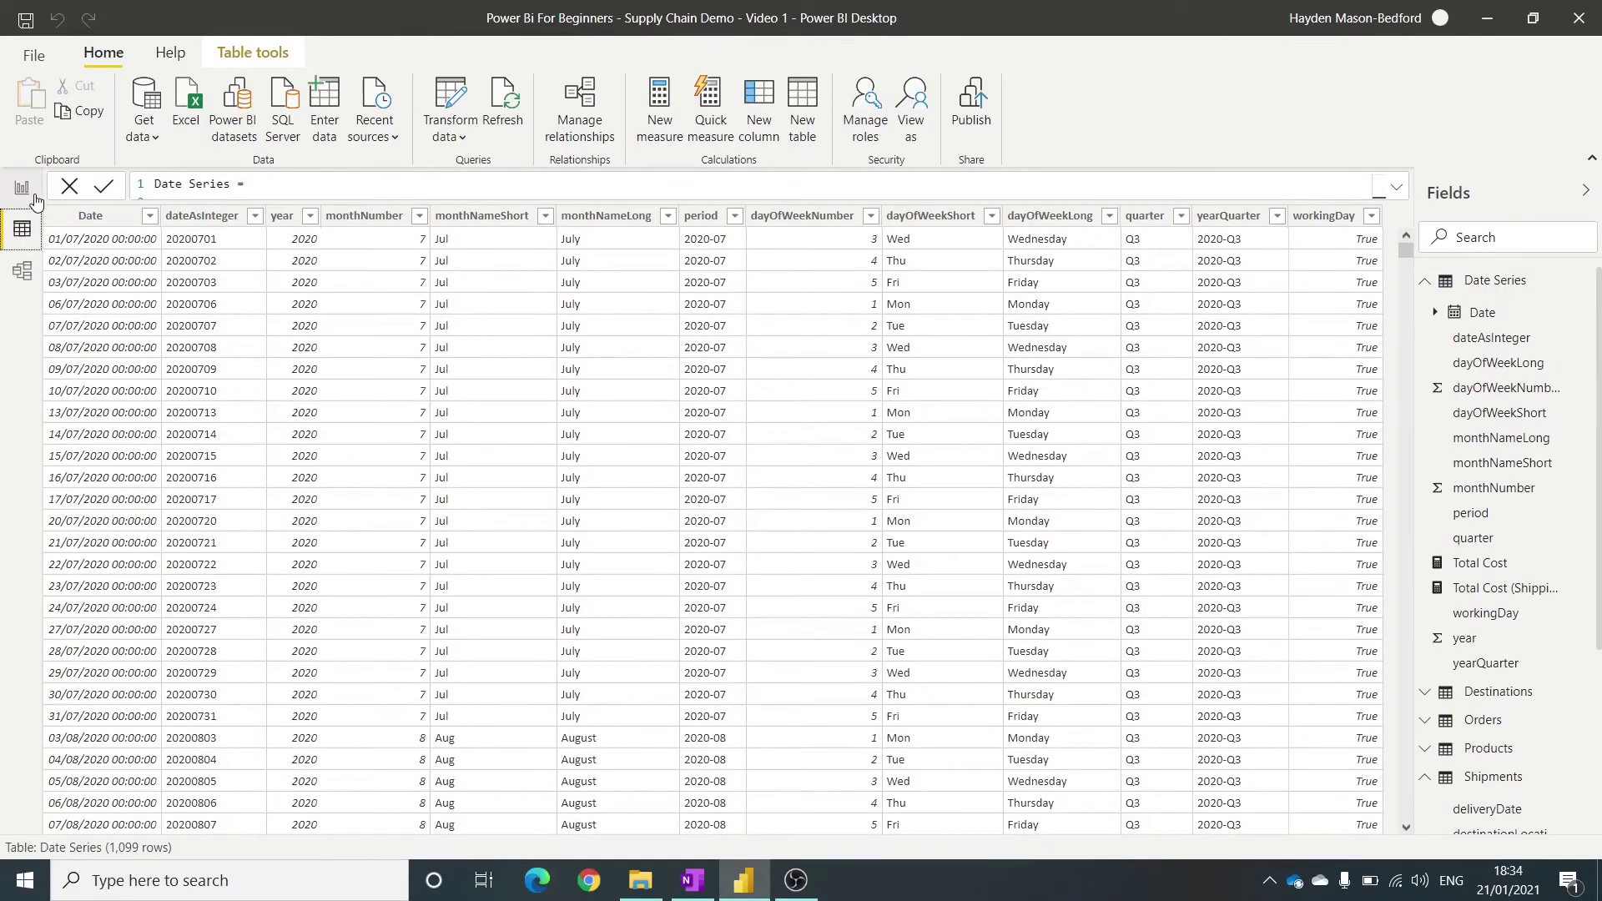
click(22, 188)
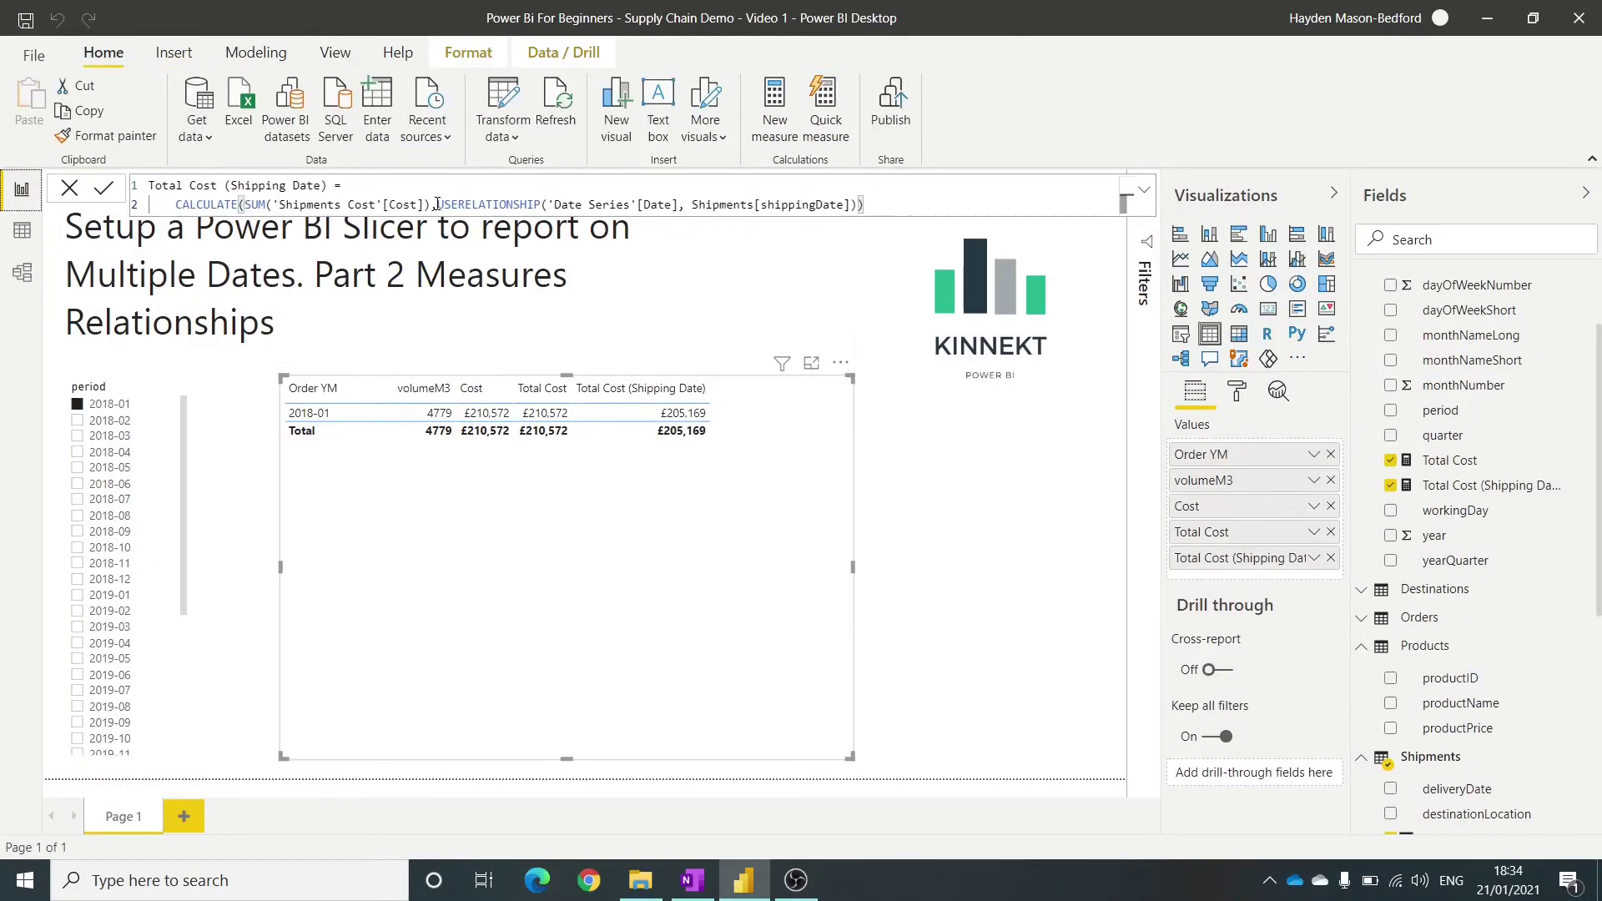
drag(436, 204, 872, 206)
click(896, 207)
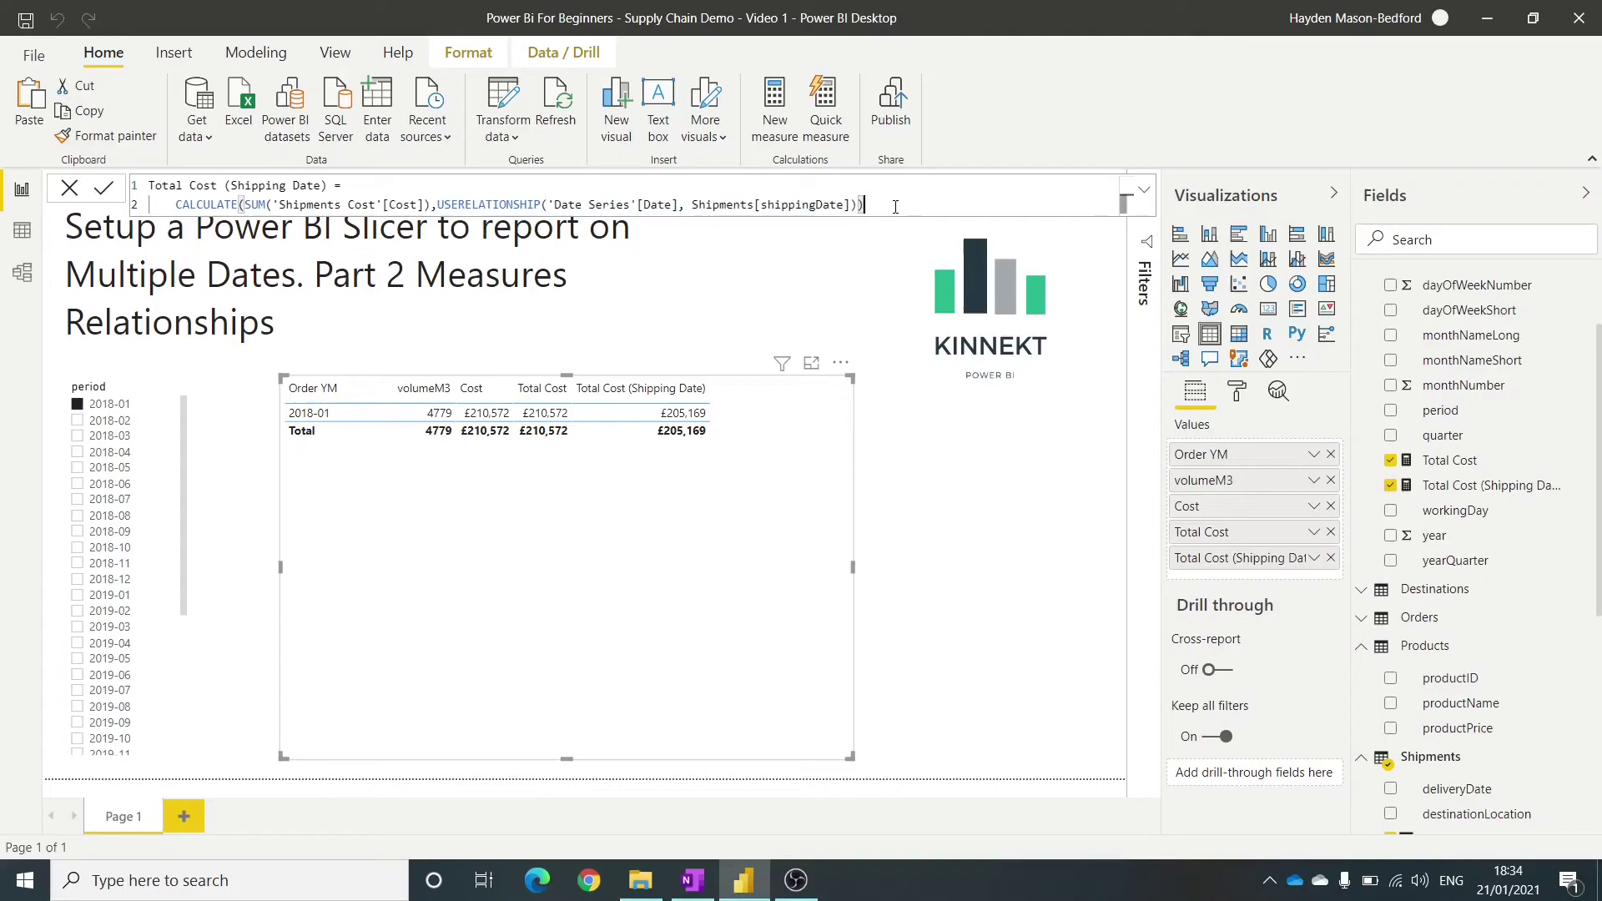